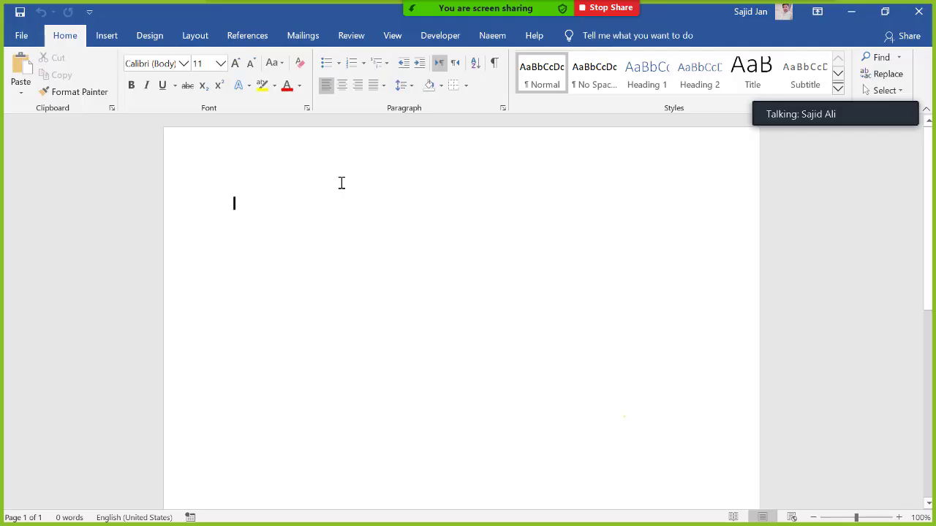
Step: Type an equals sign (=) on the first line of the blank document
type("=")
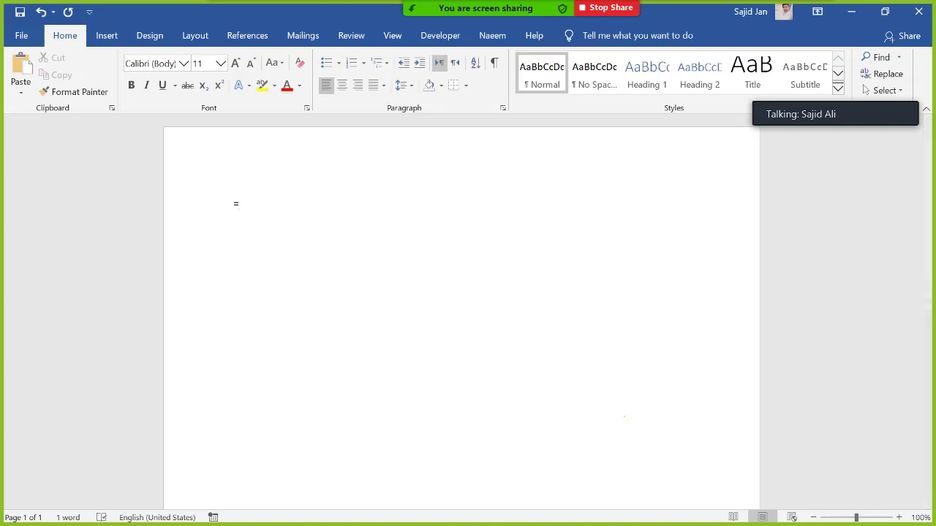
mouse_move(835, 114)
mouse_move(855, 92)
left_mouse_down()
mouse_move(819, 130)
mouse_move(862, 223)
left_mouse_up()
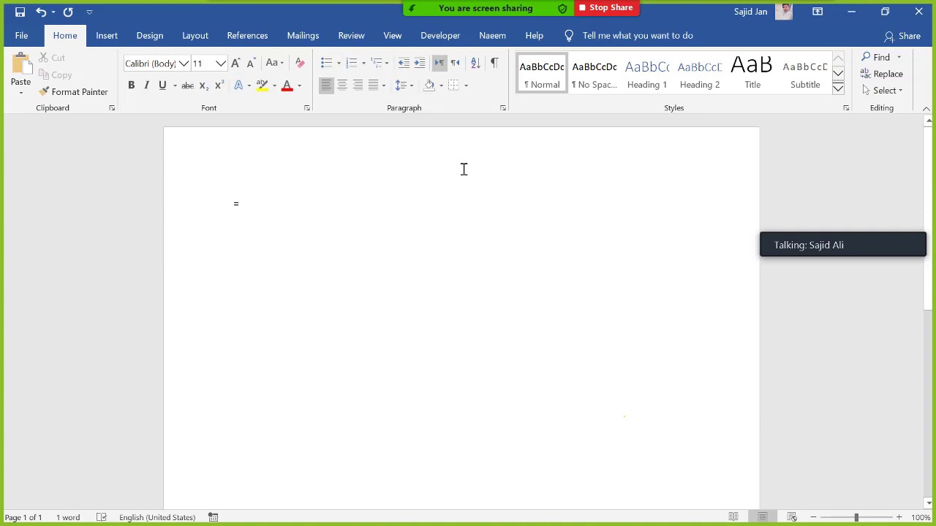
Step: Enter =lorem() to generate five paragraphs of Lorem ipsum sample text
left_click(22, 36)
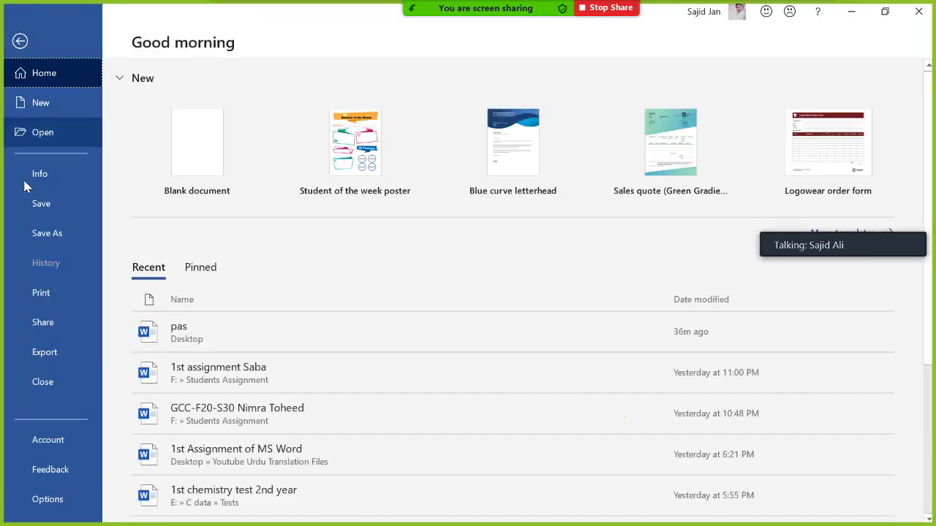
left_click(20, 41)
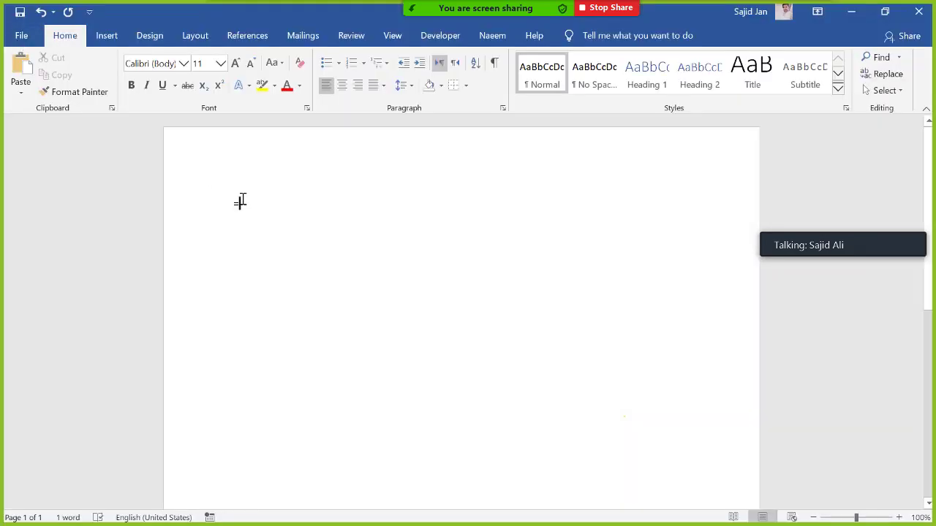
type("lo")
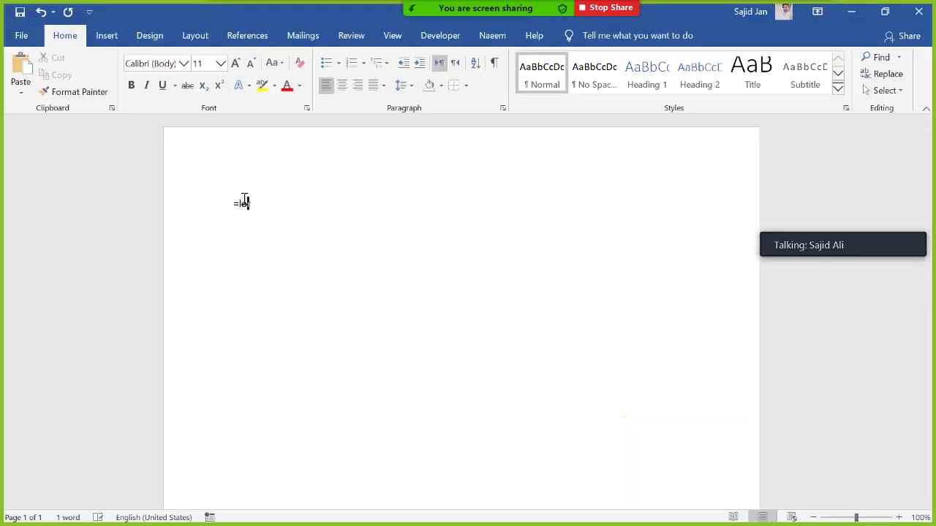
type("rem")
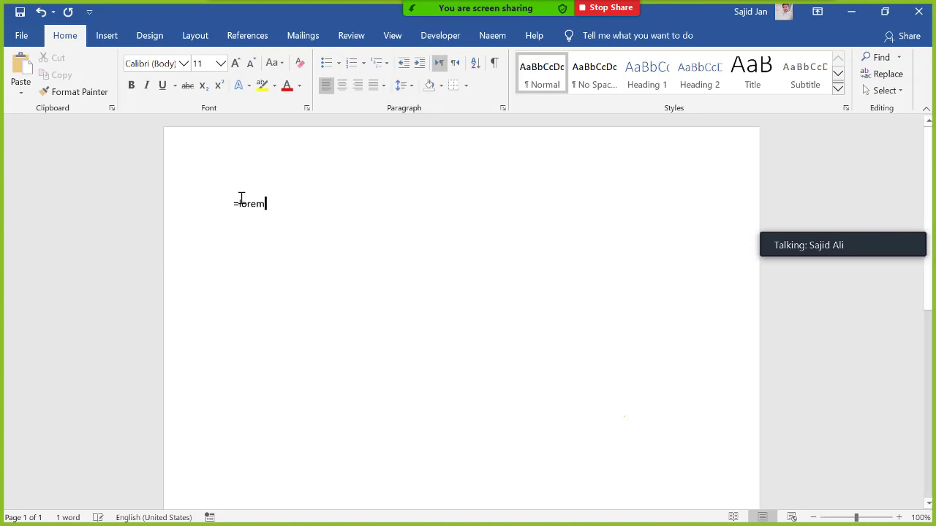
type("()")
key("Return")
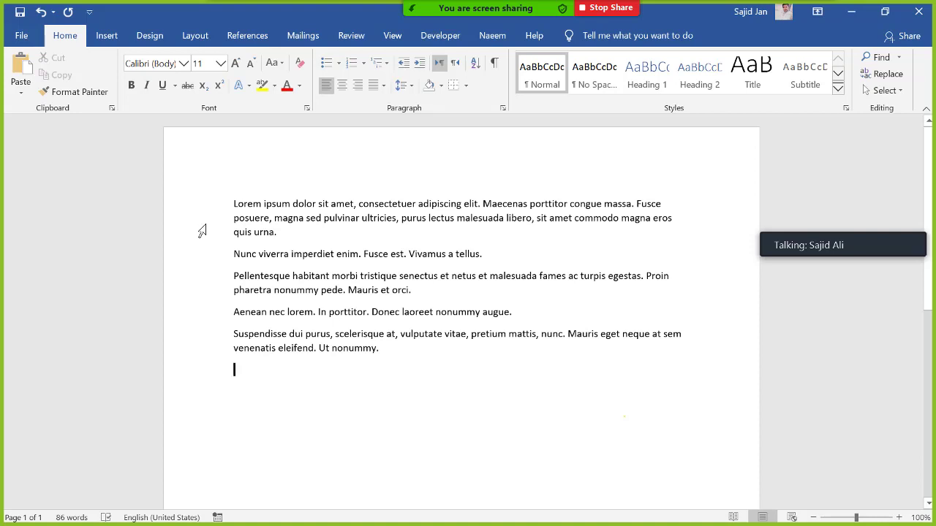
Step: Apply light orange paragraph shading to the first two Lorem ipsum paragraphs
left_click_drag(196, 212, 196, 256)
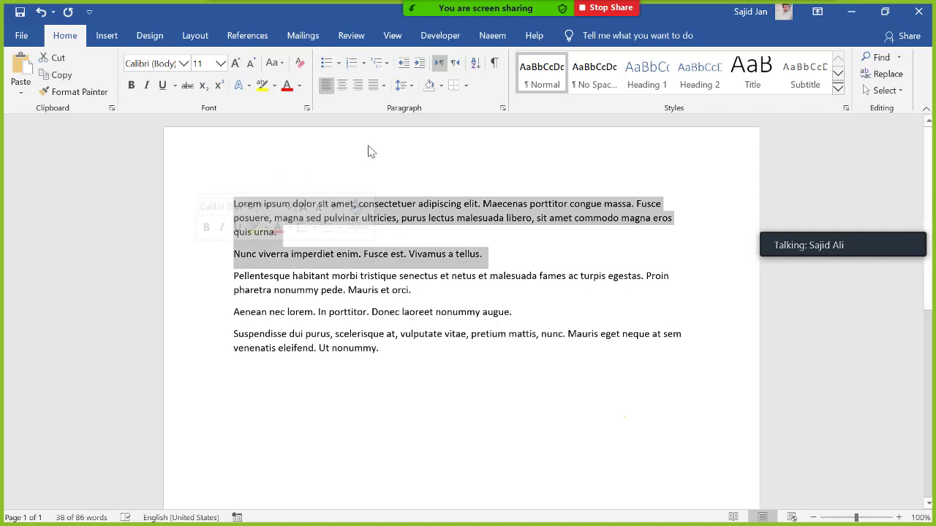
left_click(442, 85)
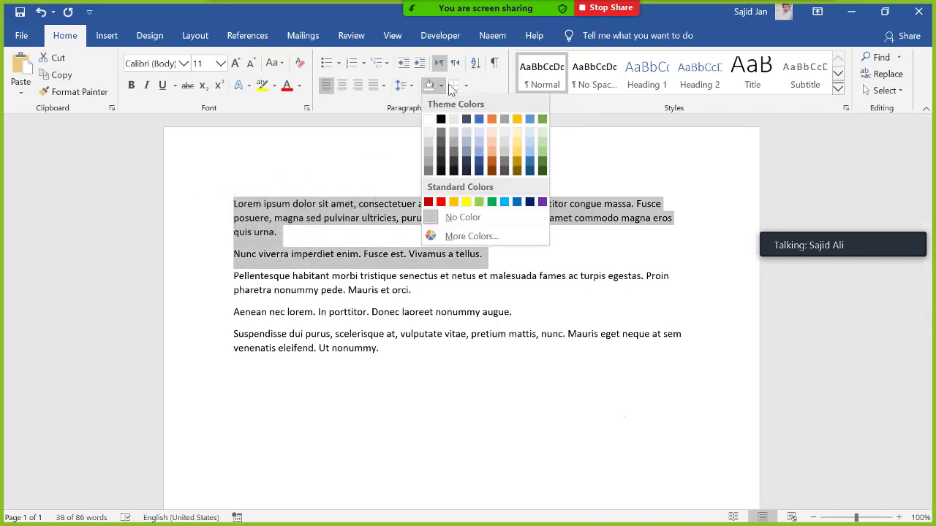
left_click(275, 86)
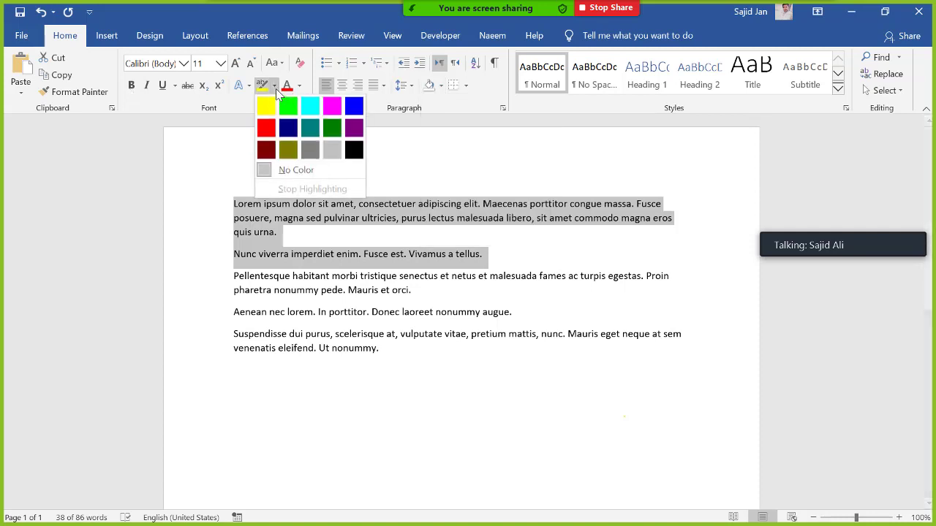
left_click(441, 86)
left_click(441, 86)
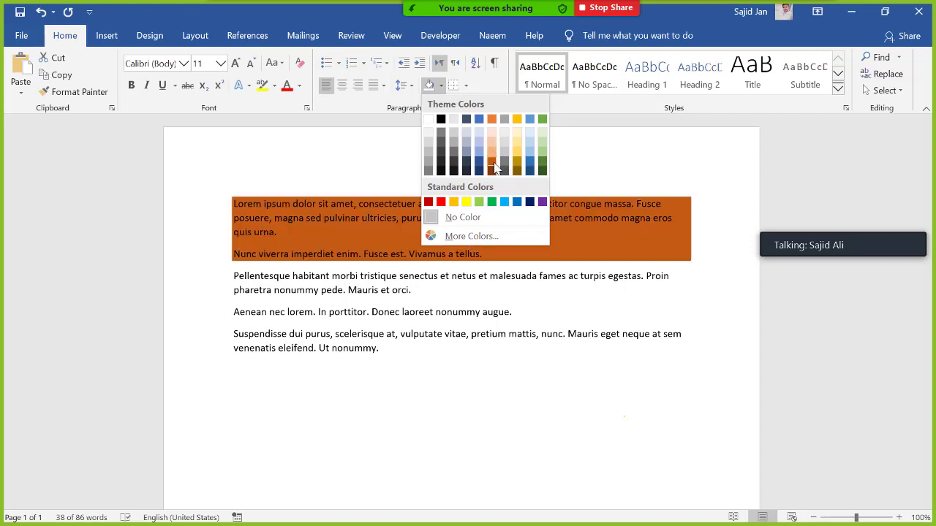
left_click(491, 144)
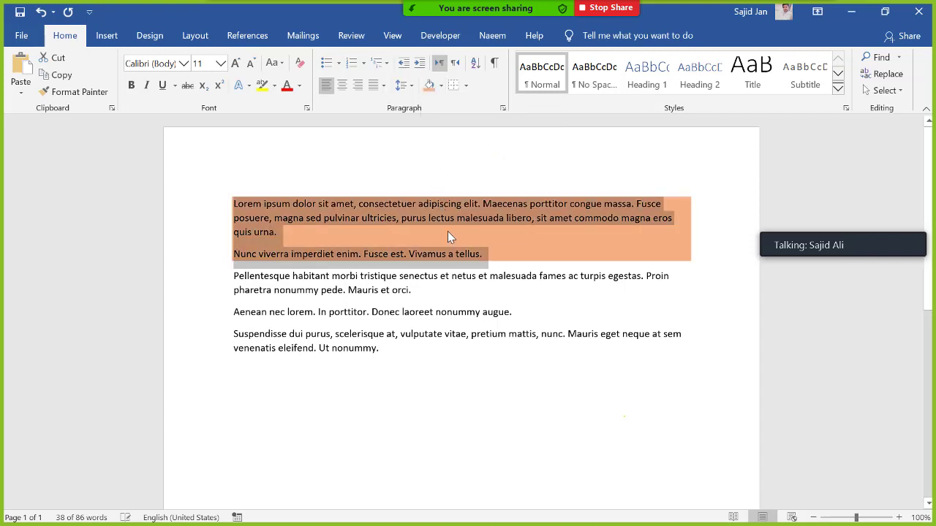
Step: Deselect the shading and place the cursor at the end of the Nunc viverra line
left_click(299, 221)
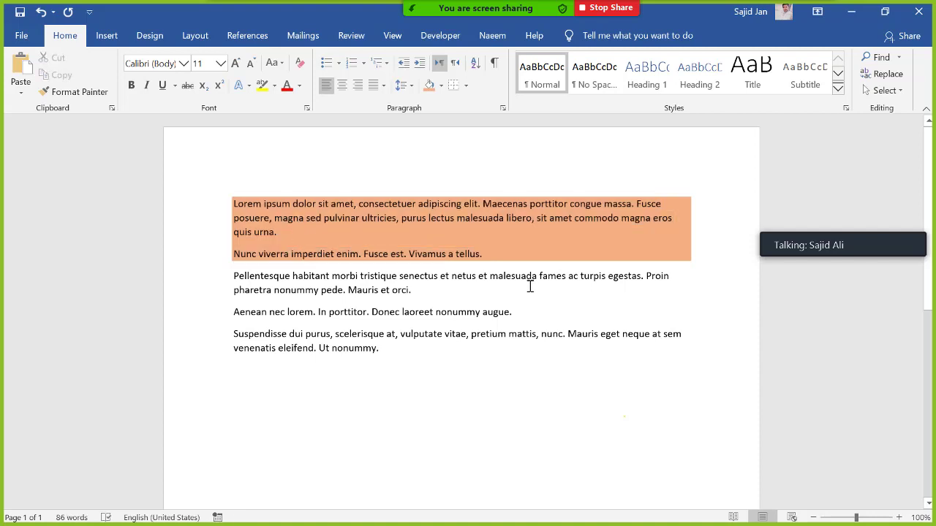
left_click(277, 232)
left_click(744, 266)
Step: Type four first names on separate lines below the Lorem ipsum text, fixing typos
left_click(466, 86)
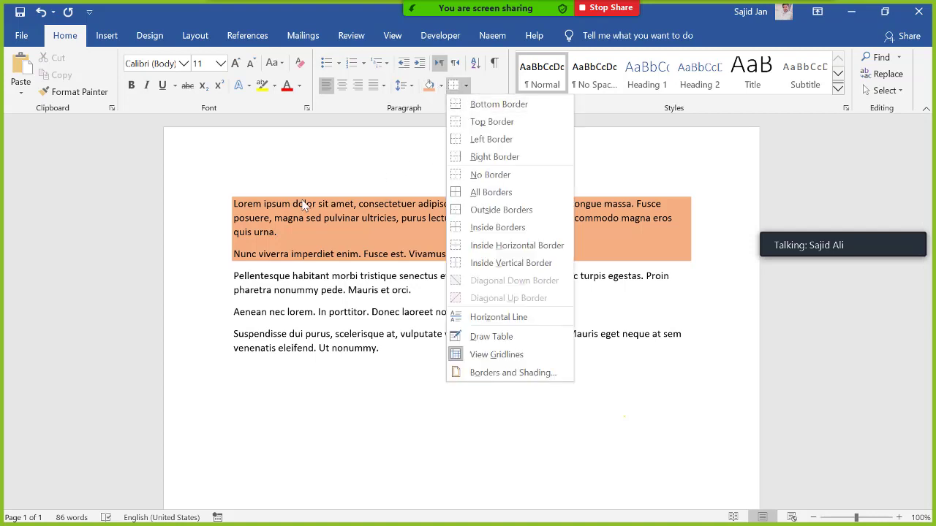
left_click(234, 207)
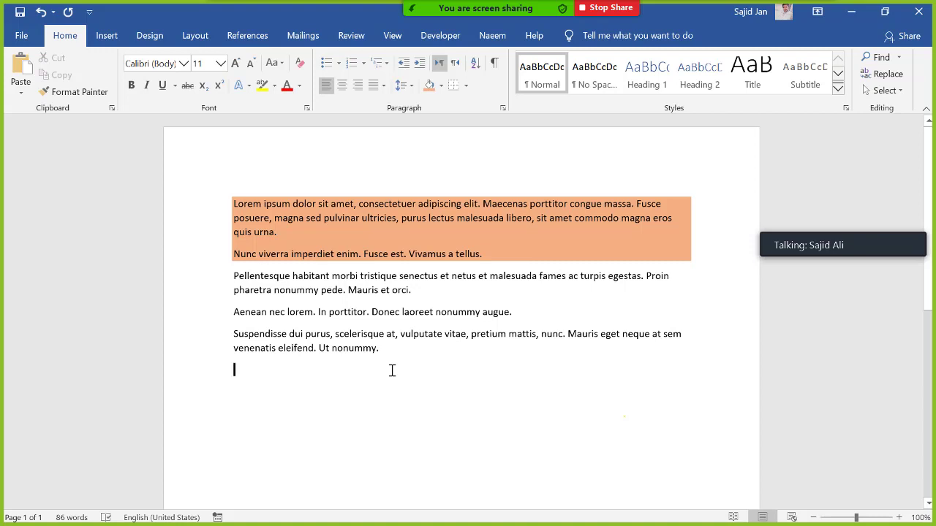
type("majid")
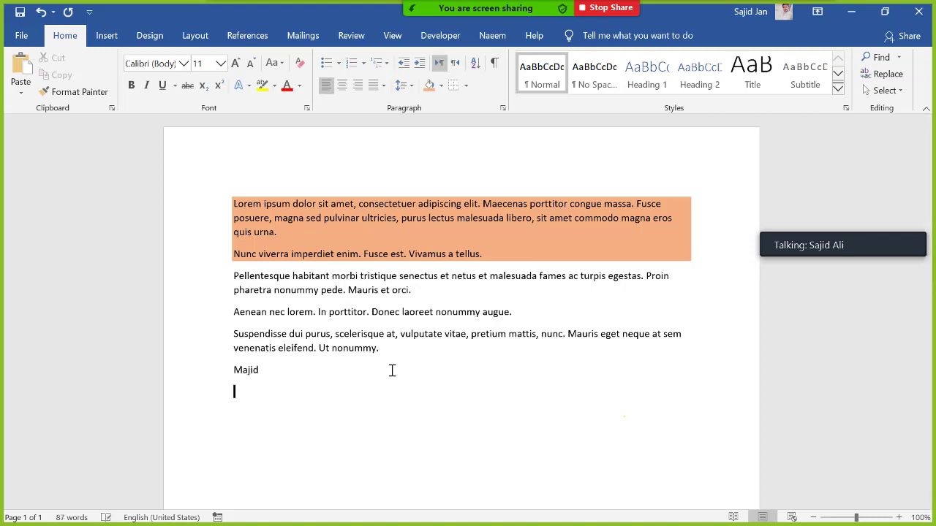
type("azam")
key("Return")
type("wa")
type("jid")
key("Left")
type("u")
key("Return")
key("BackSpace")
key("BackSpace")
key("BackSpace")
type("d")
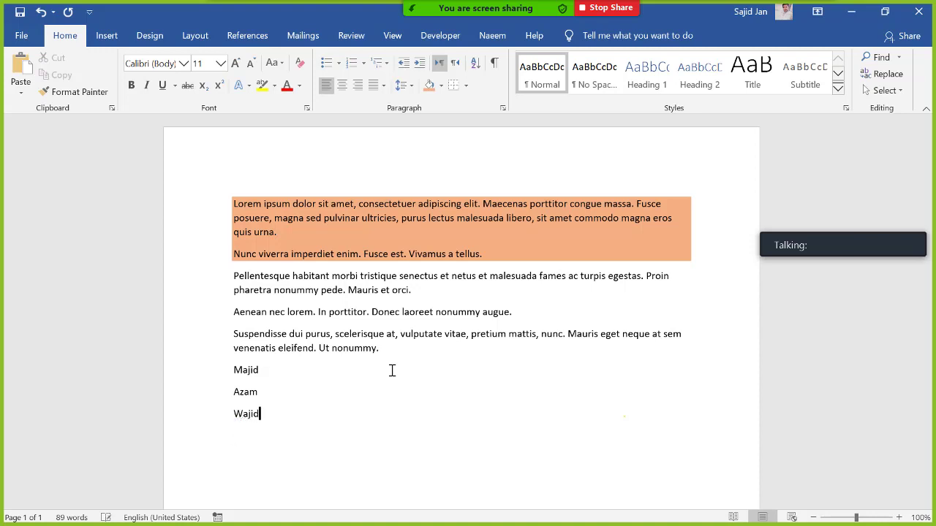
key("Return")
type("slam")
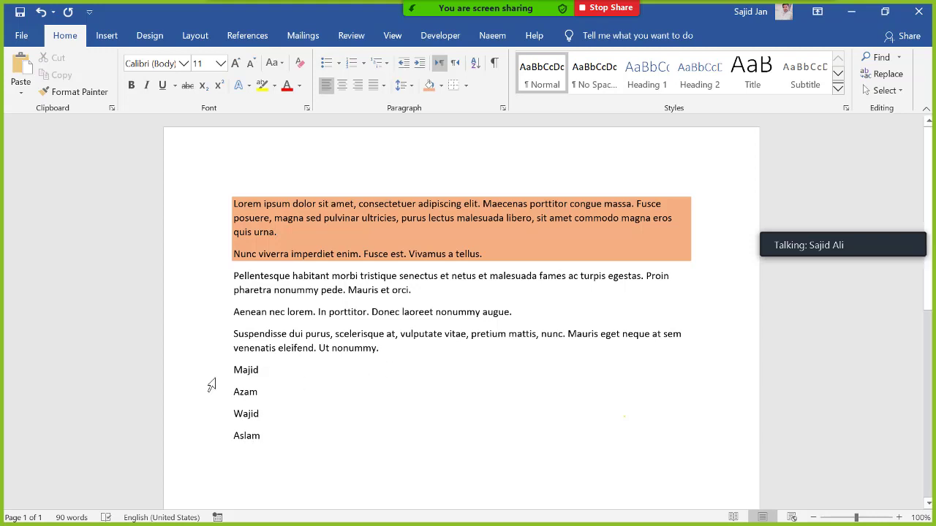
Step: Select the four name lines and give them All Borders so each is boxed
left_click_drag(203, 374, 203, 395)
left_click_drag(202, 432, 198, 454)
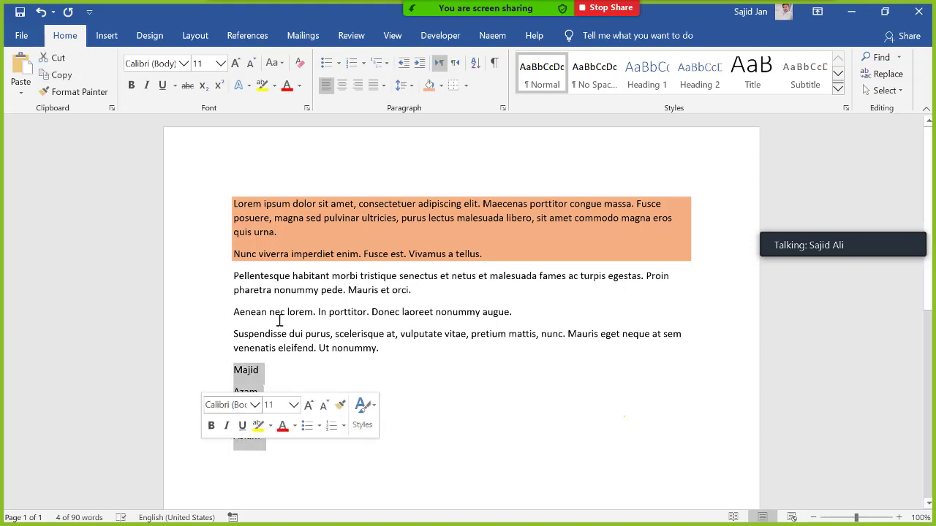
left_click(468, 87)
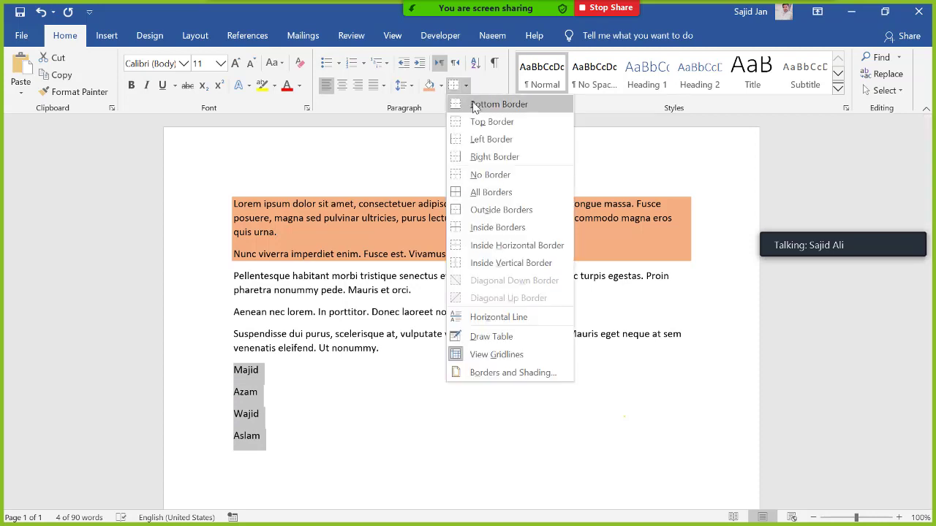
left_click(475, 106)
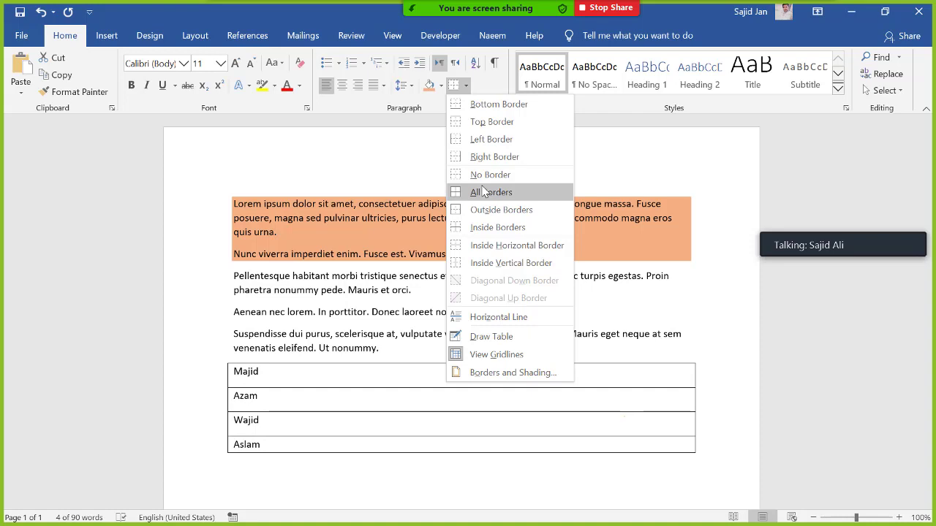
left_click(483, 192)
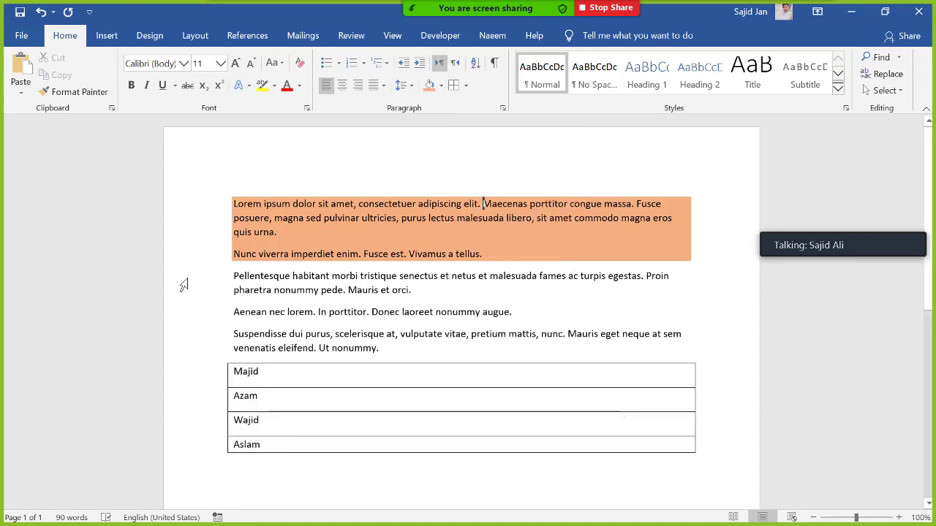
Step: Add All Borders to the Pellentesque, Aenean and Suspendisse paragraphs
left_click_drag(186, 287, 183, 364)
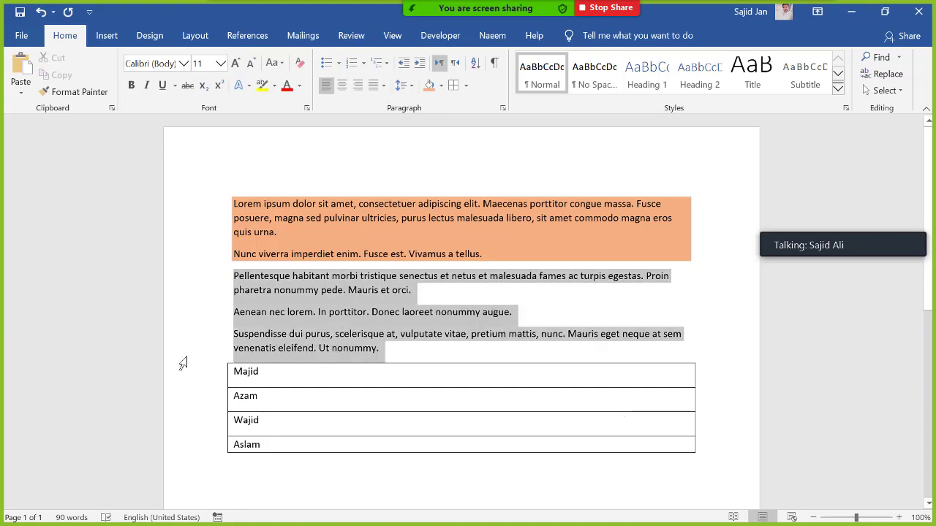
left_click(466, 85)
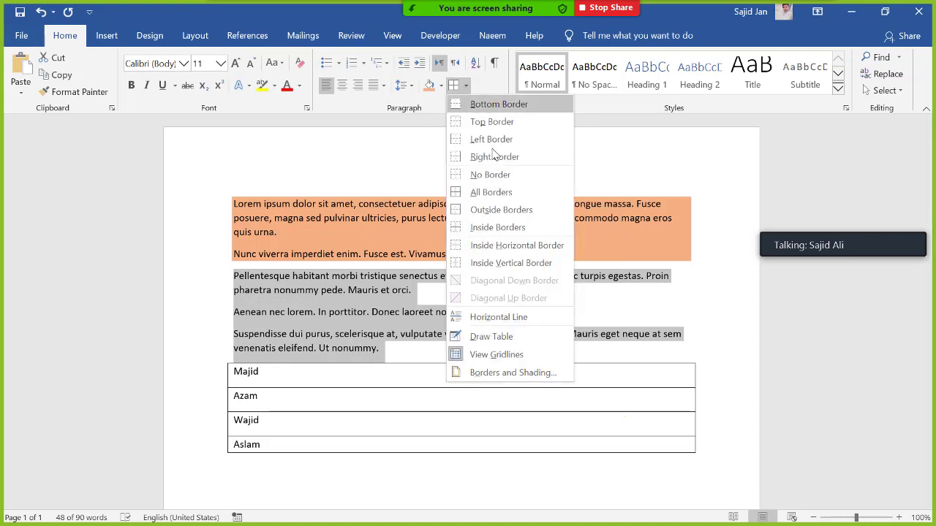
left_click(489, 192)
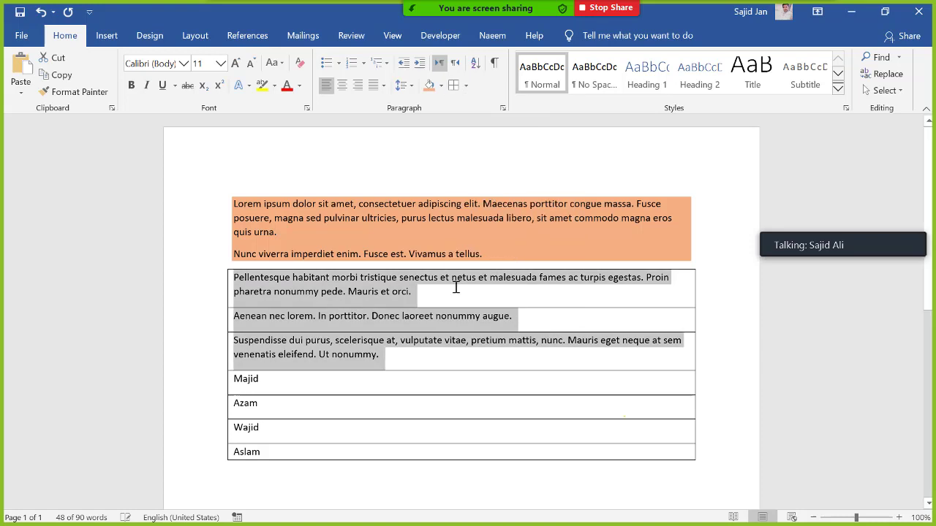
left_click(418, 291)
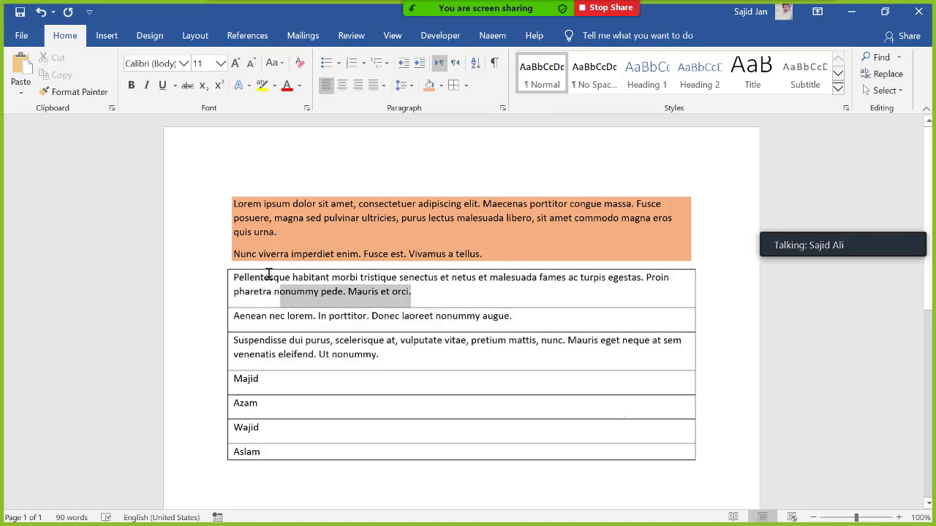
left_click_drag(413, 291, 234, 278)
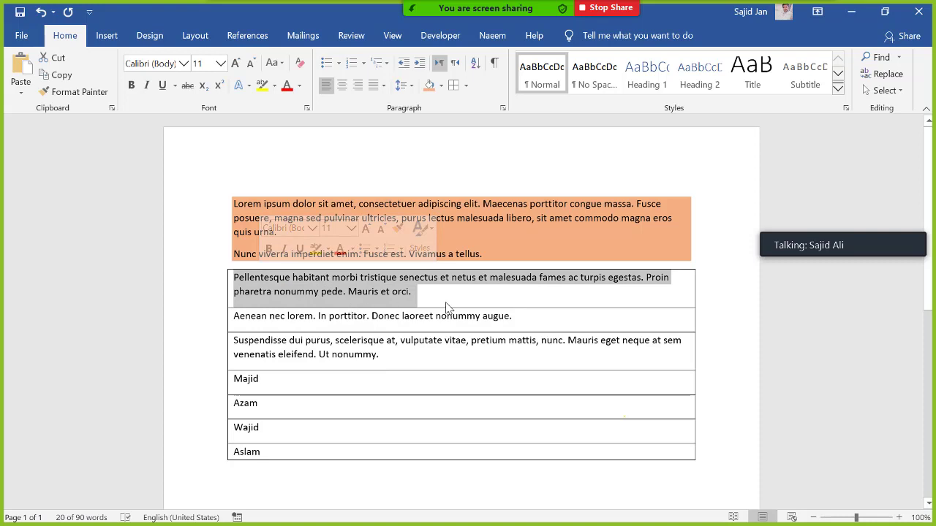
left_click(368, 316)
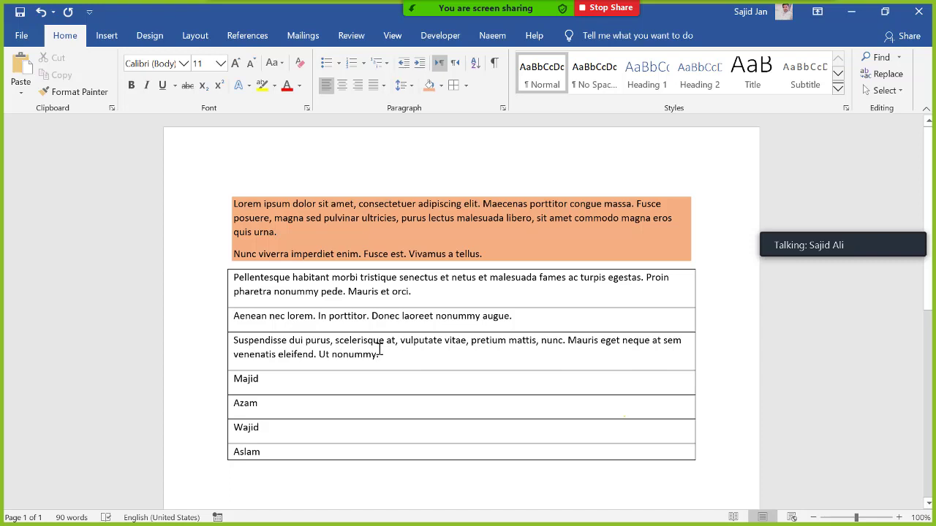
Step: Remove the borders from the Pellentesque through Aslam paragraphs, trying Outside Borders along the way
mouse_move(189, 284)
left_mouse_down()
mouse_move(168, 439)
mouse_move(209, 512)
mouse_move(271, 507)
mouse_move(271, 338)
mouse_move(234, 264)
left_mouse_up()
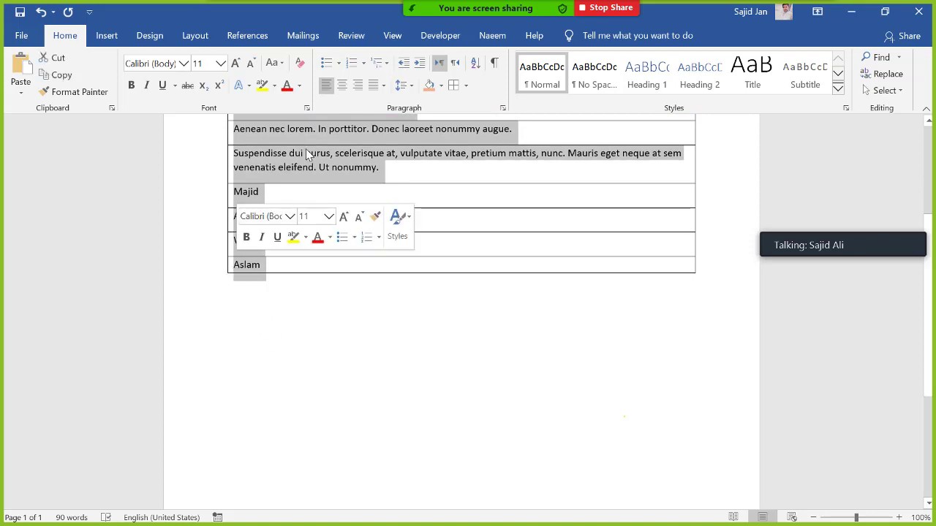
left_click(468, 87)
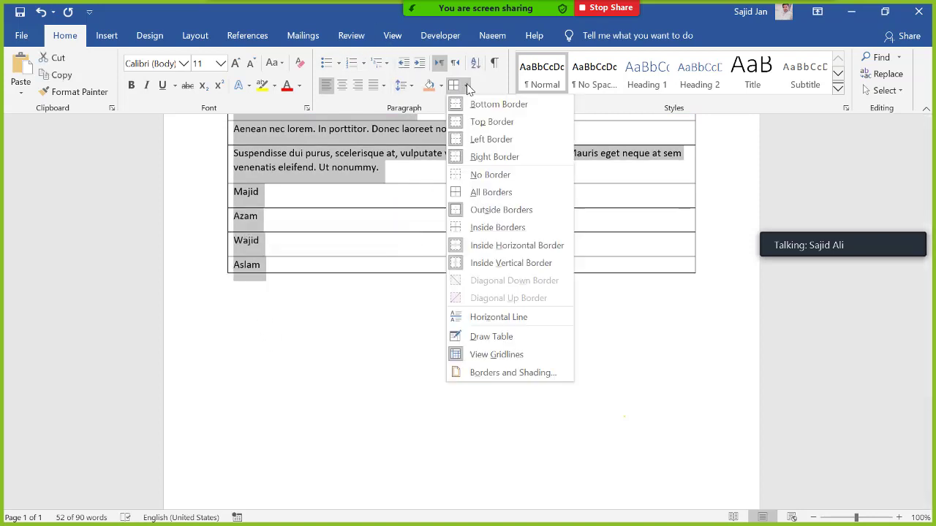
left_click(493, 211)
scroll(493, 217, "up", 4)
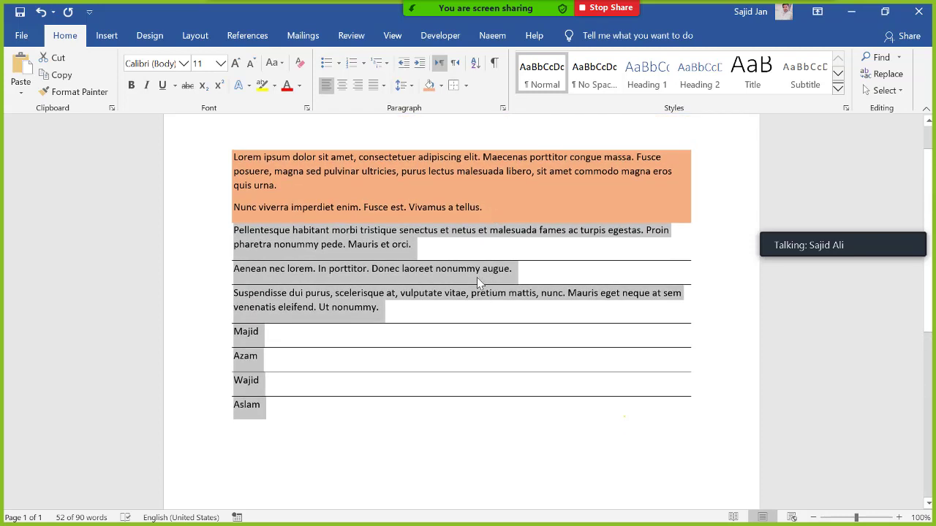
left_click(467, 86)
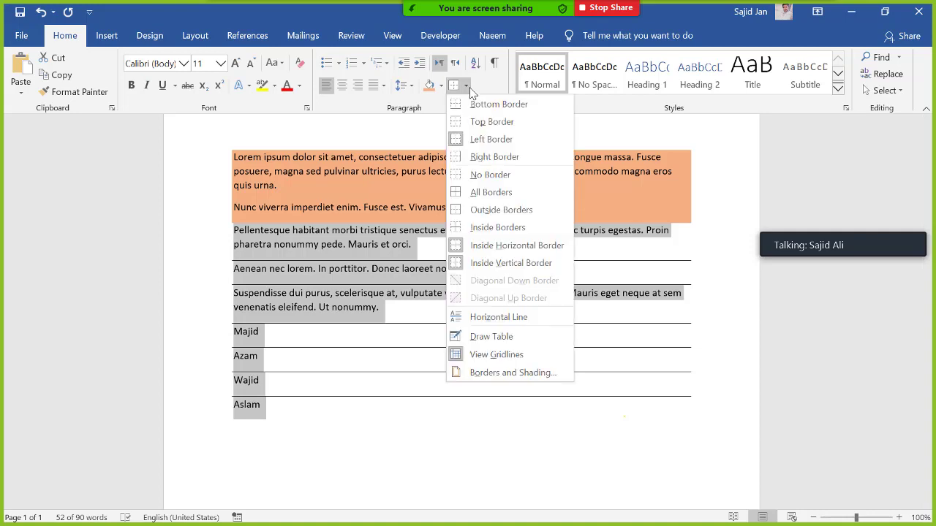
left_click(488, 172)
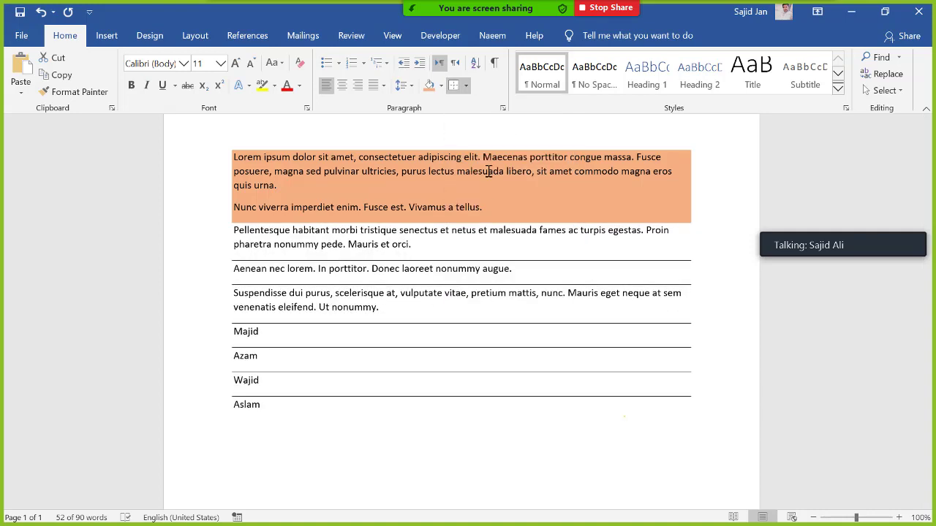
key("ctrl+z")
left_click(467, 86)
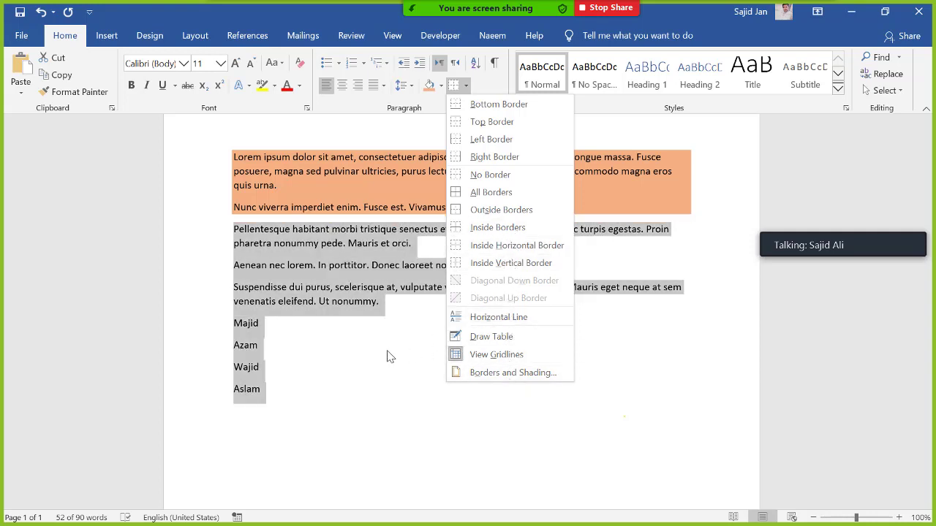
Step: Reapply All Borders to the Pellentesque through Aslam paragraphs after glancing at Insert > Table
key("Escape")
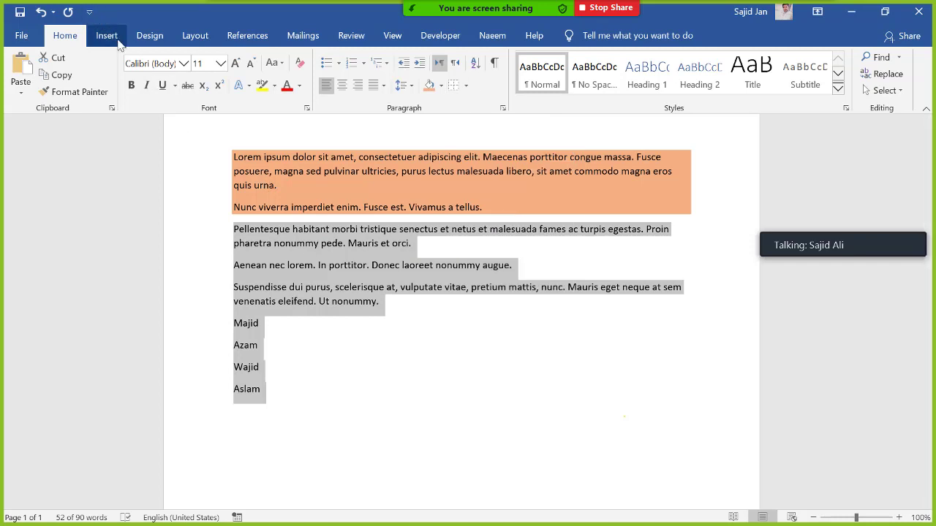
left_click(115, 41)
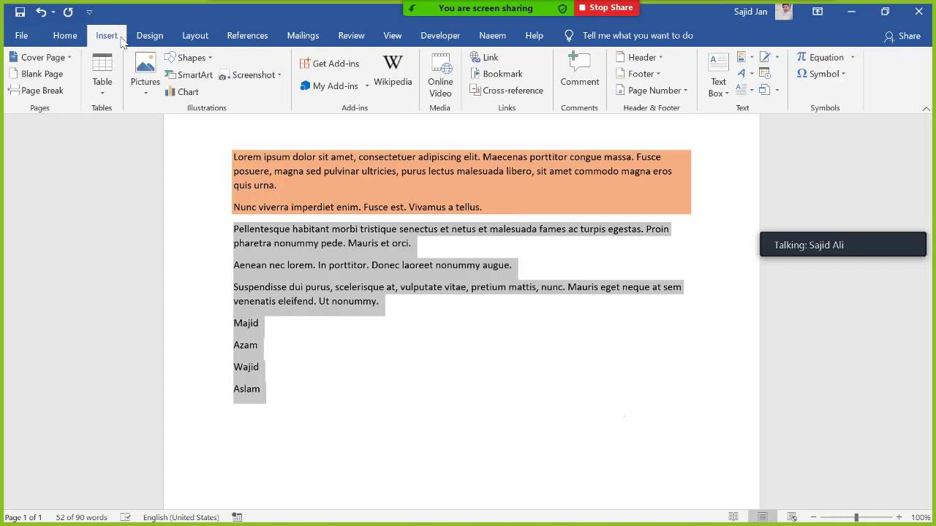
left_click(104, 96)
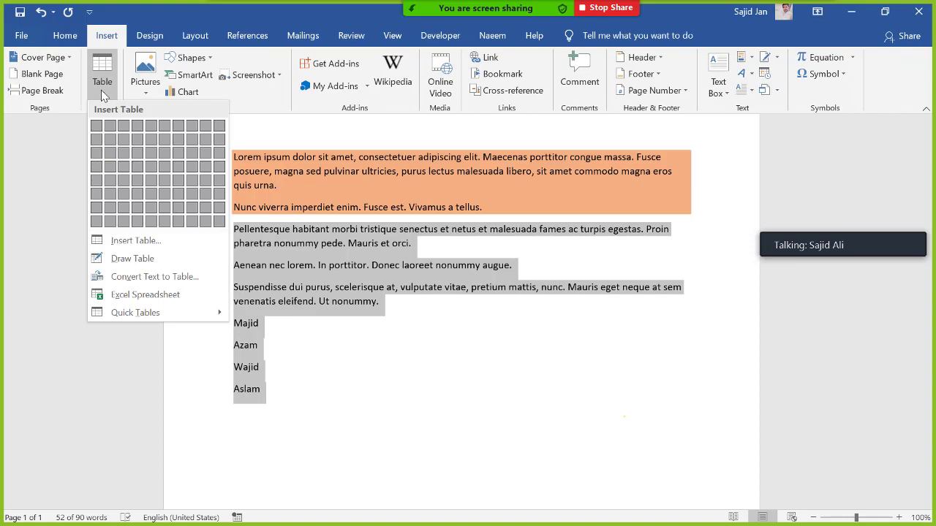
left_click(63, 38)
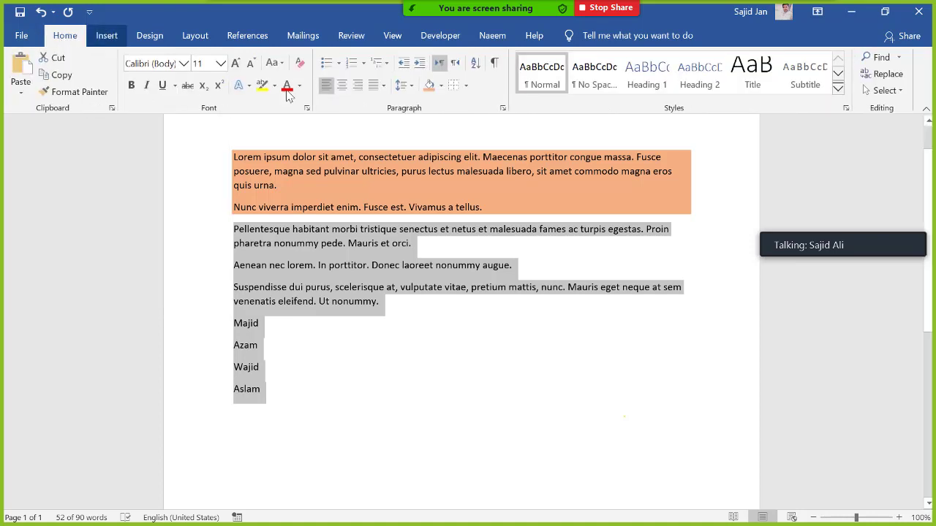
left_click(468, 85)
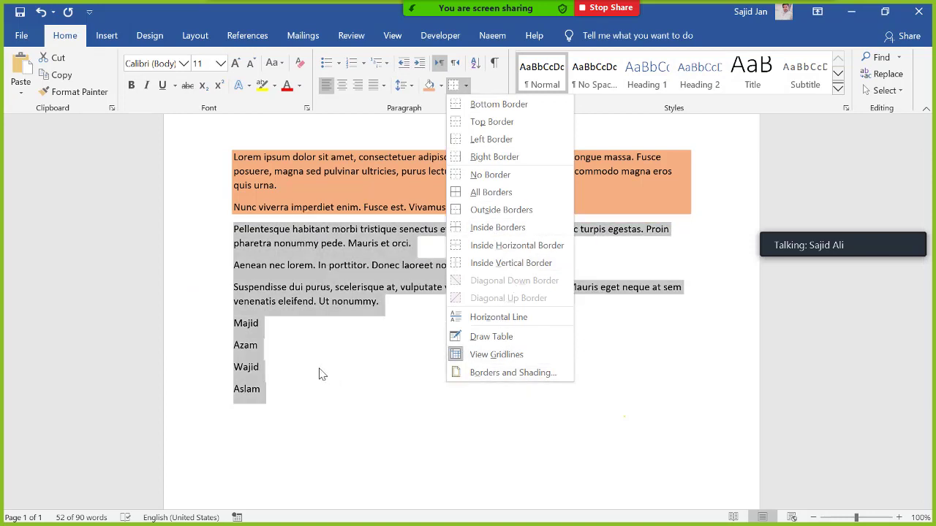
left_click(483, 192)
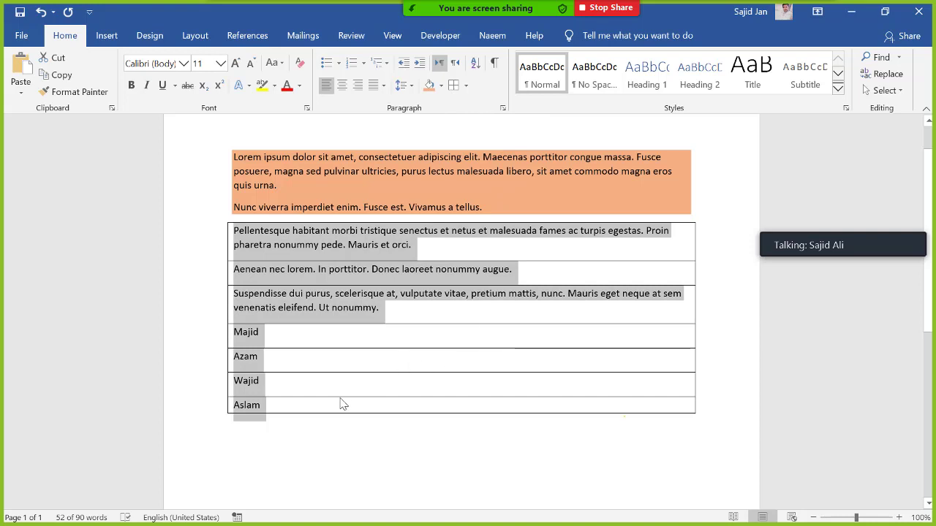
left_click(296, 427)
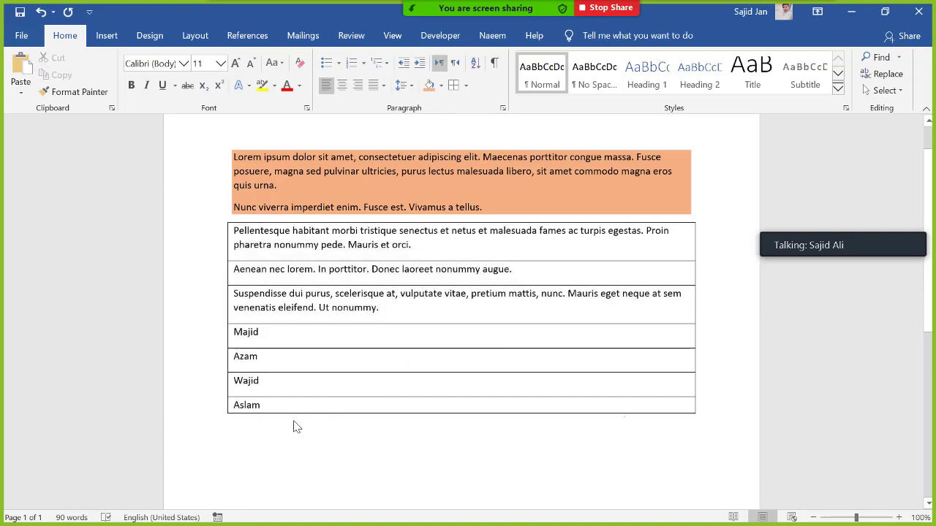
Step: Add an empty line below Aslam and set the lower paragraphs to No Border
key("Tab")
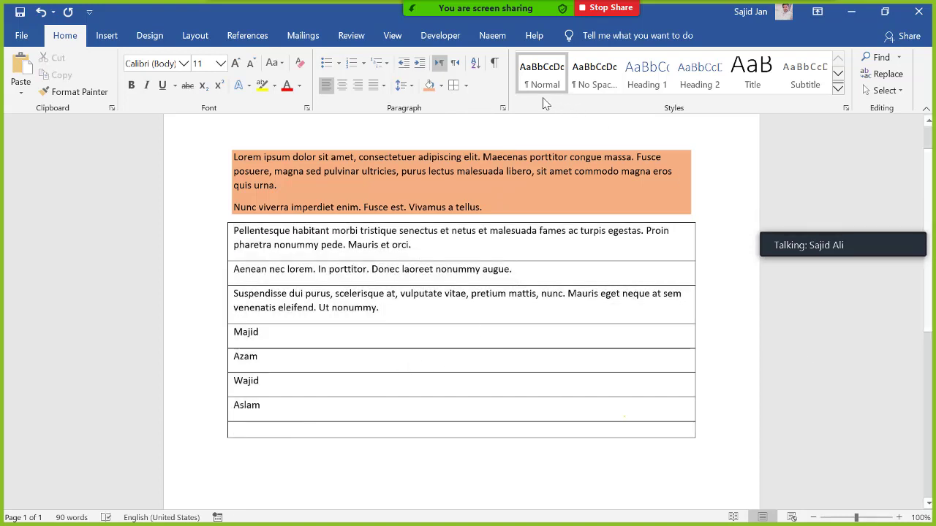
left_click(466, 86)
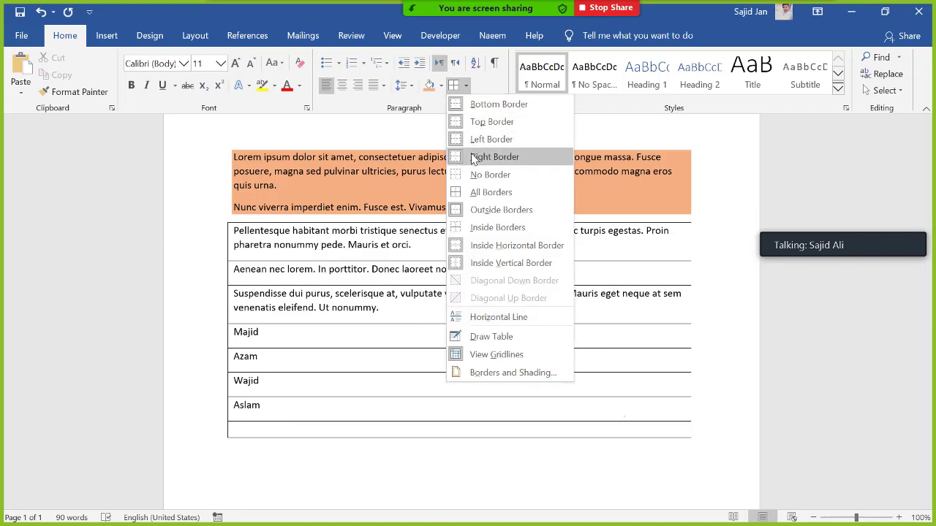
left_click(482, 176)
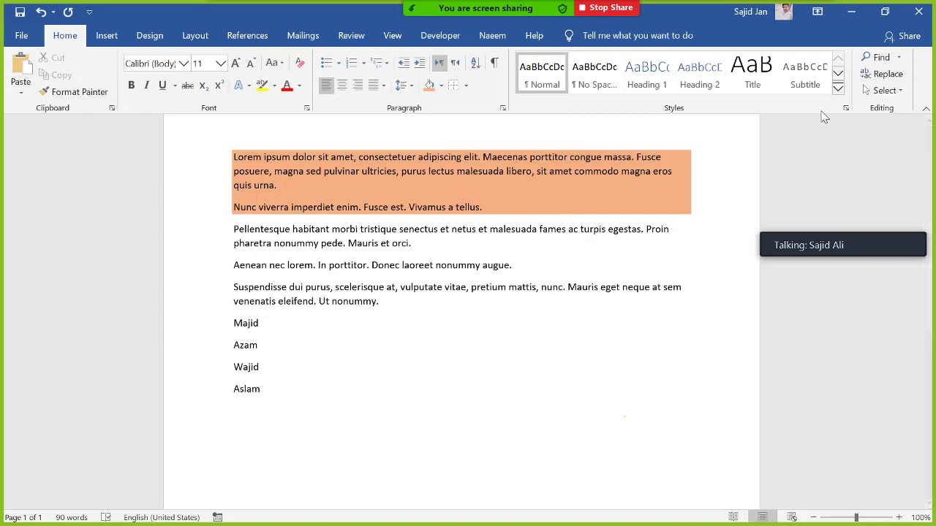
left_click(838, 88)
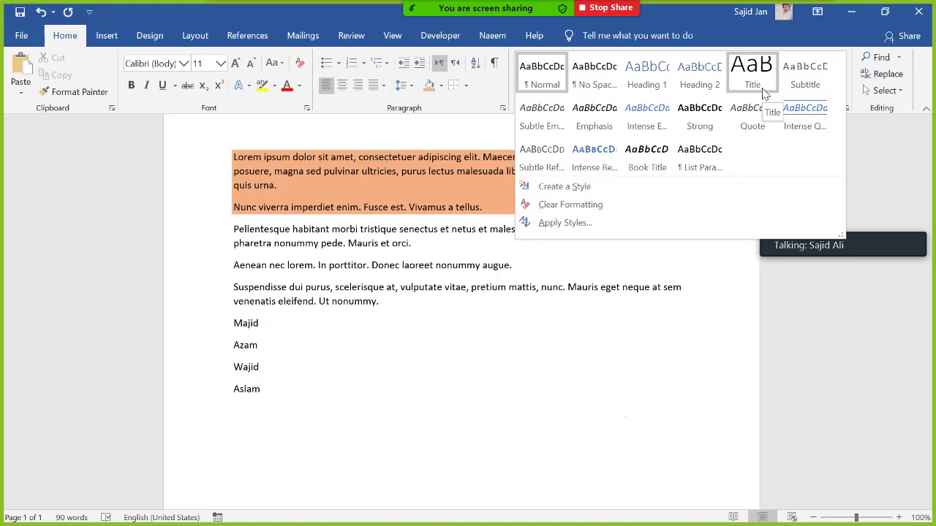
Step: Type 'Galaxy Computer College' on the empty line below Aslam
left_click(295, 403)
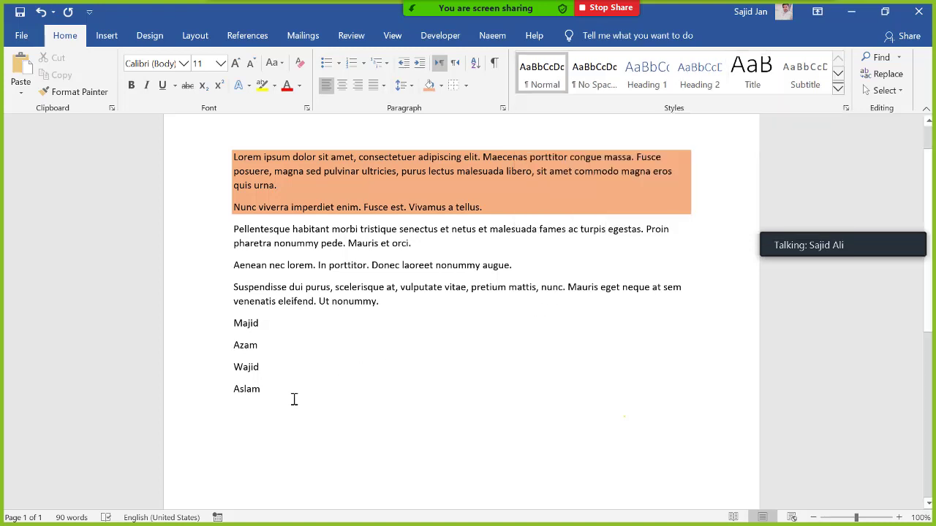
type("Galaxy Comp")
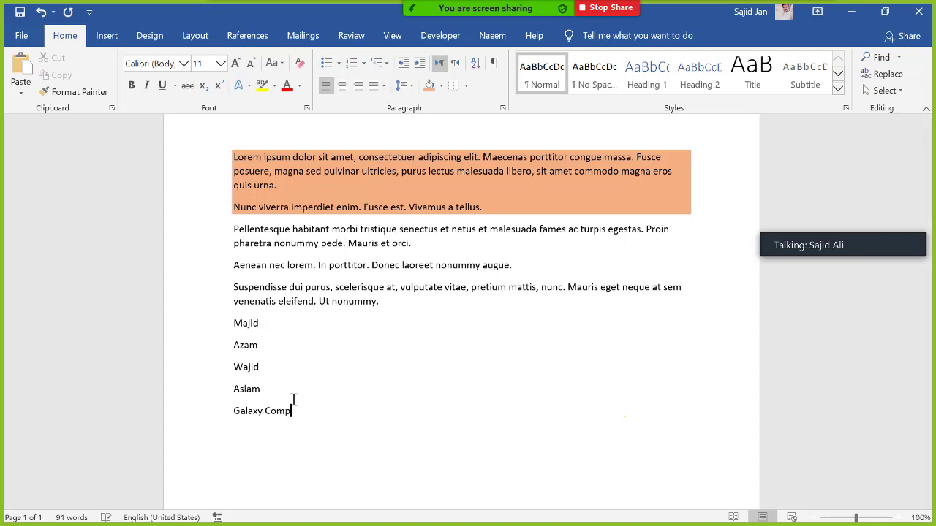
type("ute")
type("r C")
type("oo")
key("BackSpace")
key("BackSpace")
key("BackSpace")
type("ge")
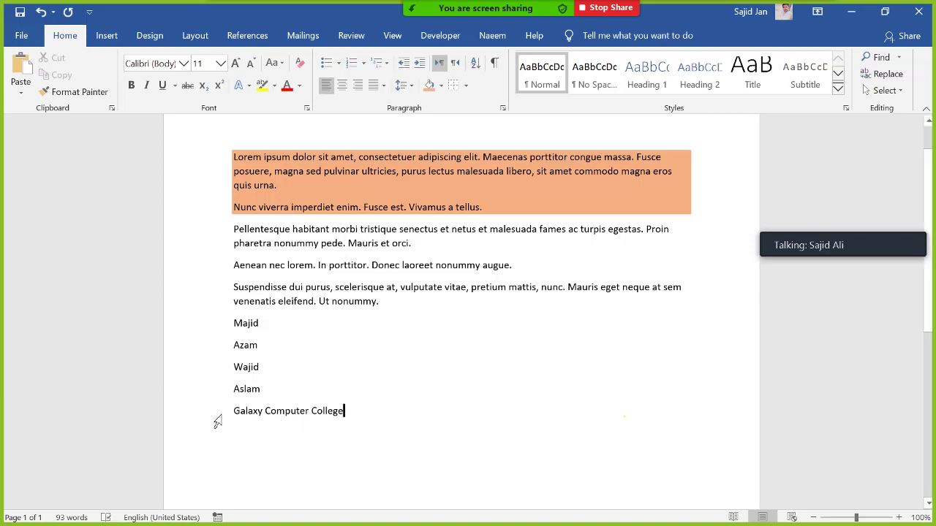
Step: Try size 20, bold and centered on the college line, then undo those changes
left_click(217, 422)
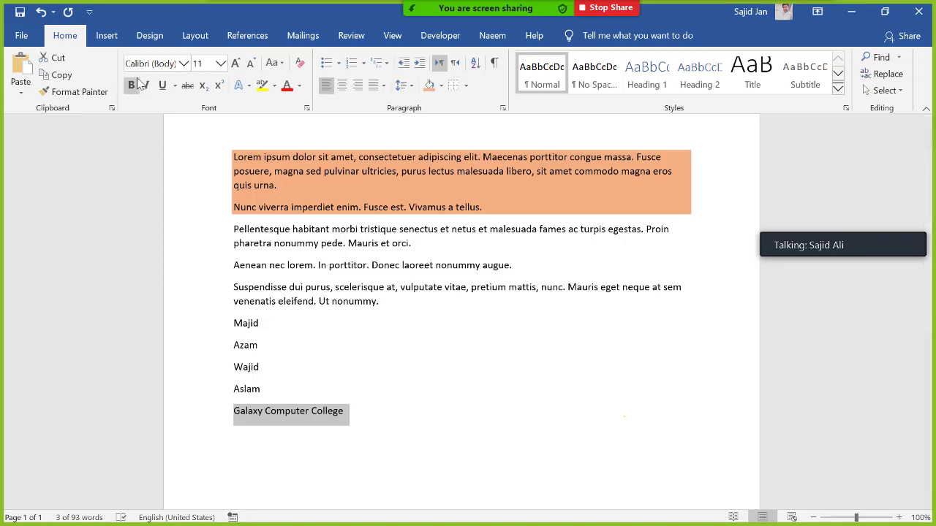
left_click(220, 63)
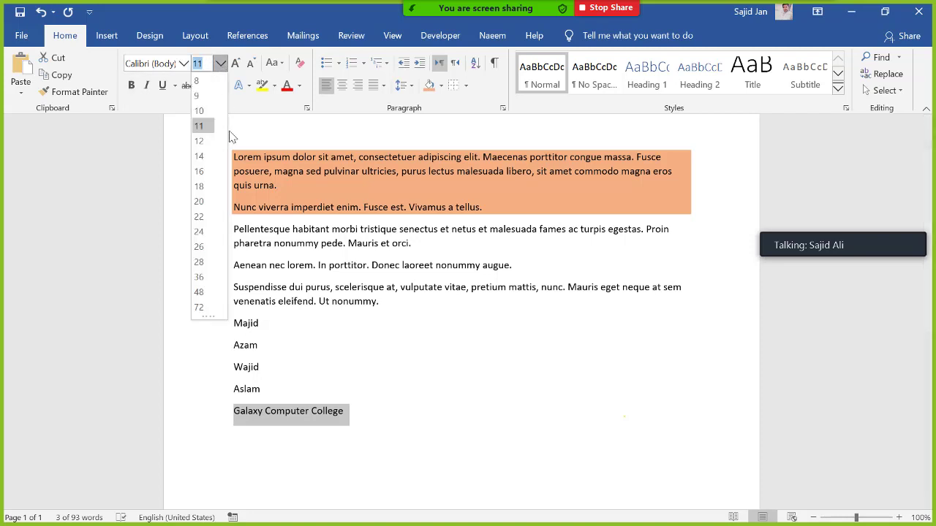
left_click(209, 202)
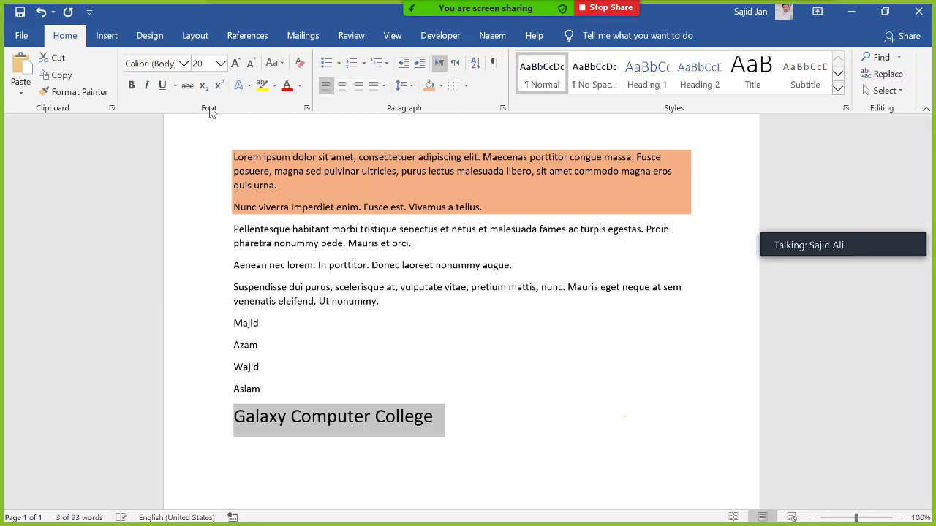
left_click(130, 85)
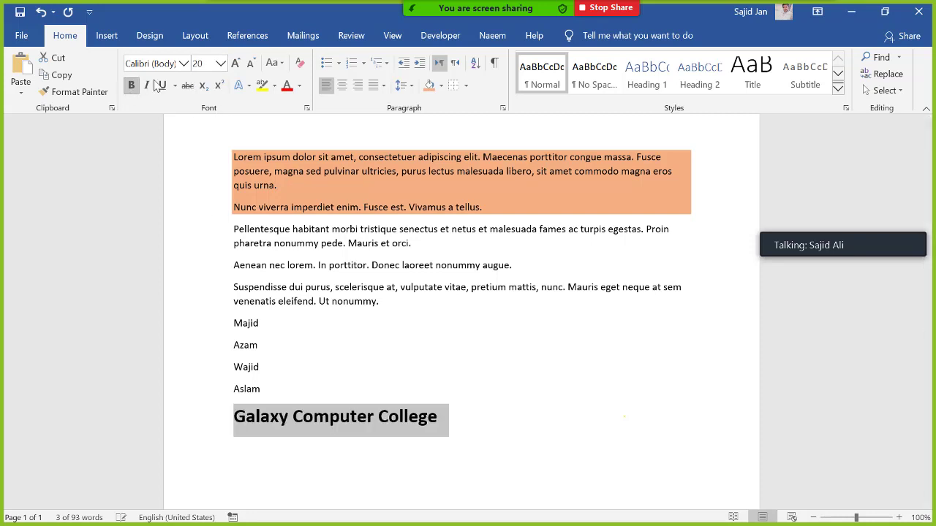
left_click(343, 88)
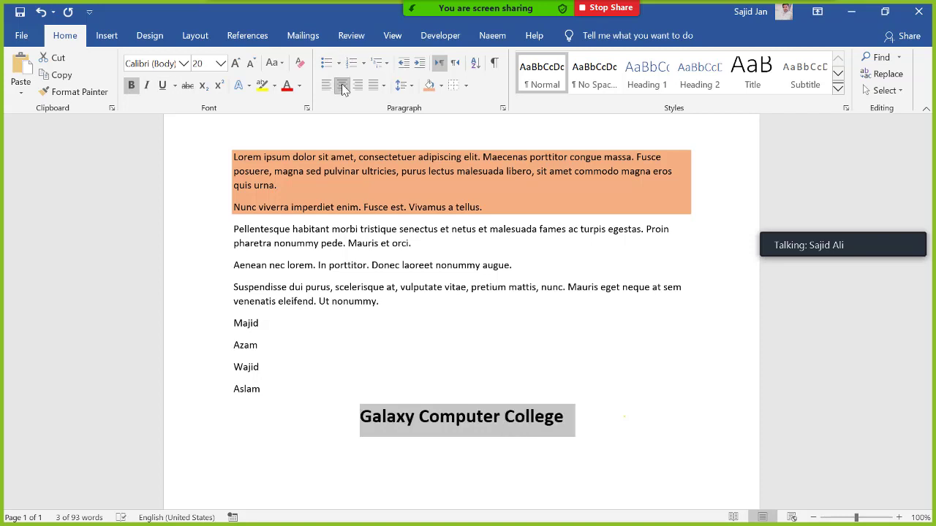
key("ctrl+z")
key("ctrl+z")
key("ctrl+z")
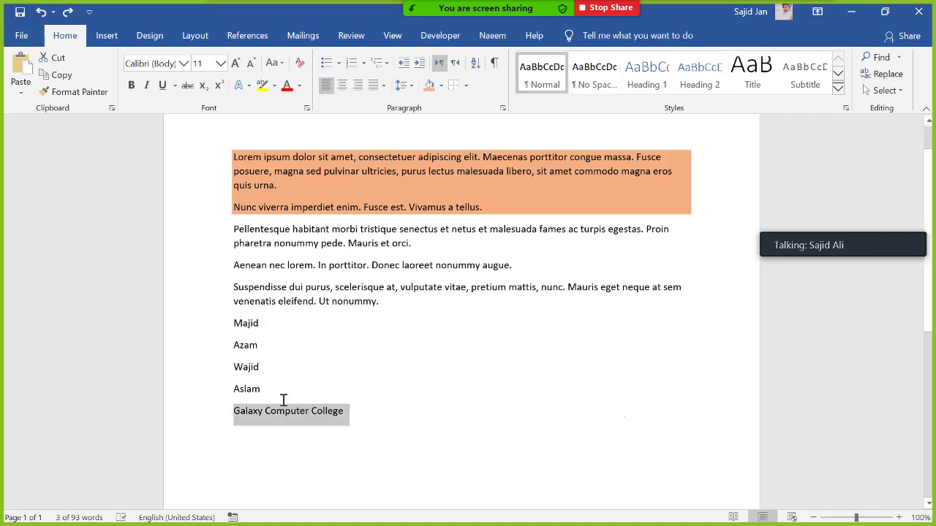
Step: Apply the Title style to Galaxy Computer College, then add a Computer line styled Heading 1
left_click(753, 74)
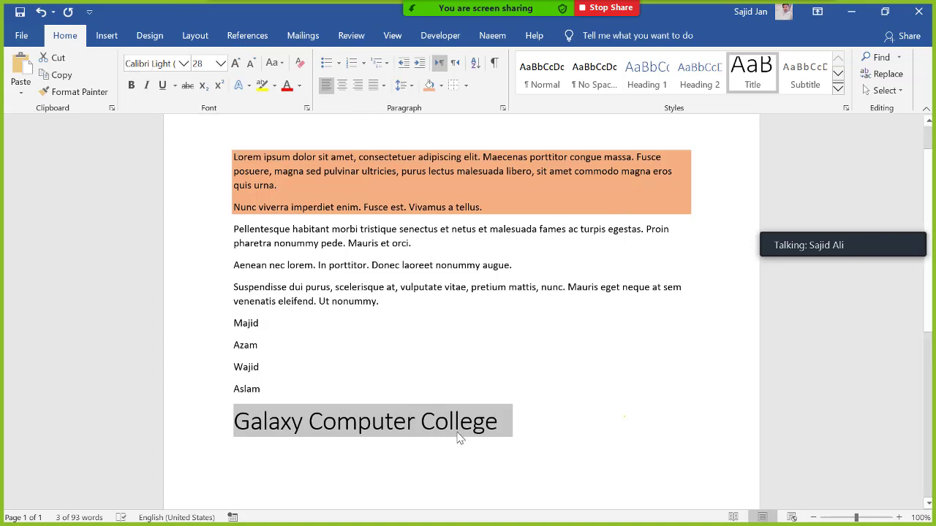
left_click(504, 418)
key("Return")
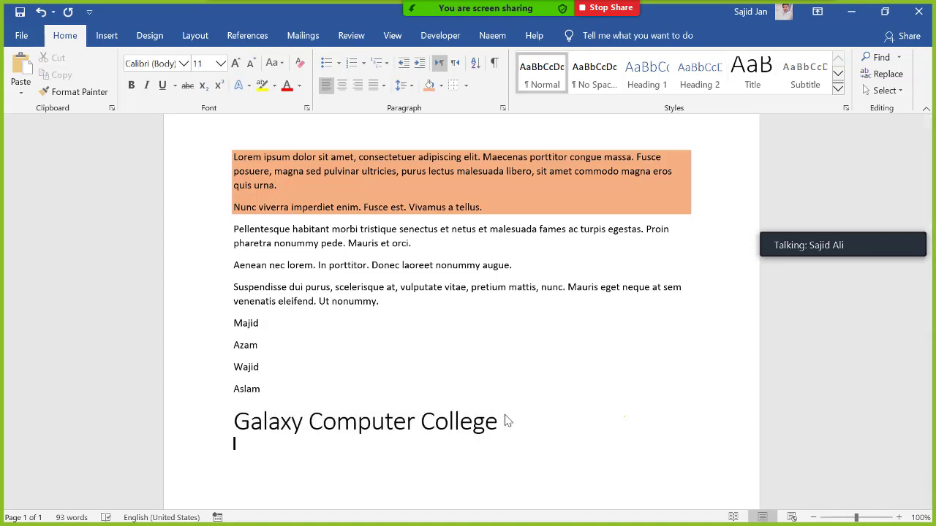
type("computer")
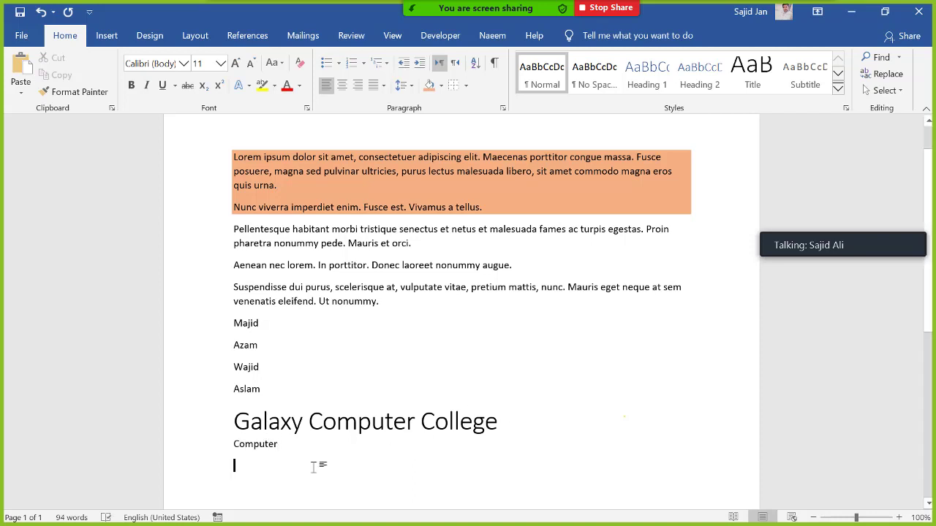
left_click(208, 454)
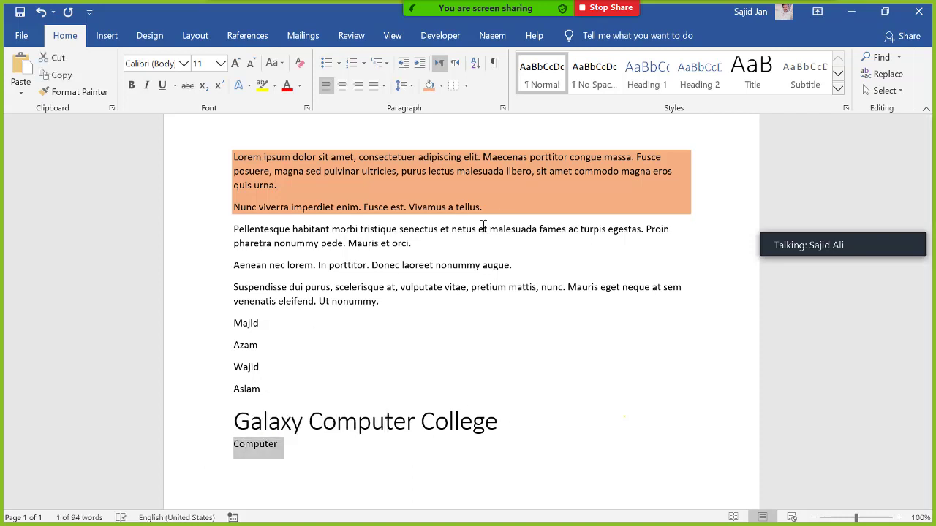
left_click(646, 80)
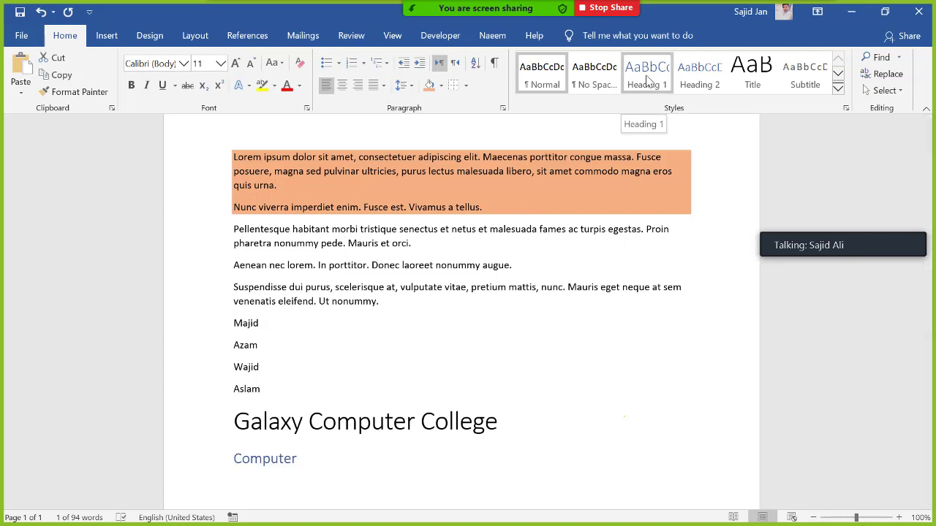
left_click(646, 81)
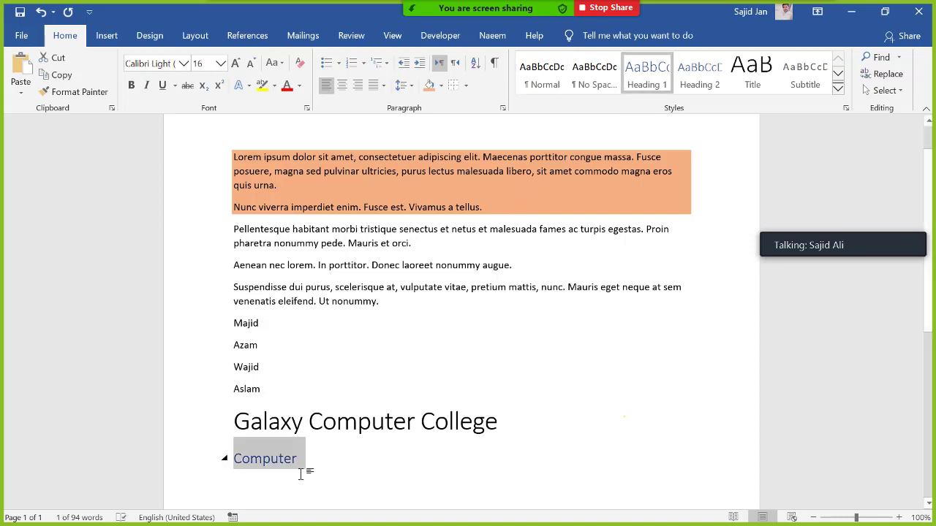
Step: Add a Software line below Computer and style it Heading 2
left_click(312, 467)
key("Return")
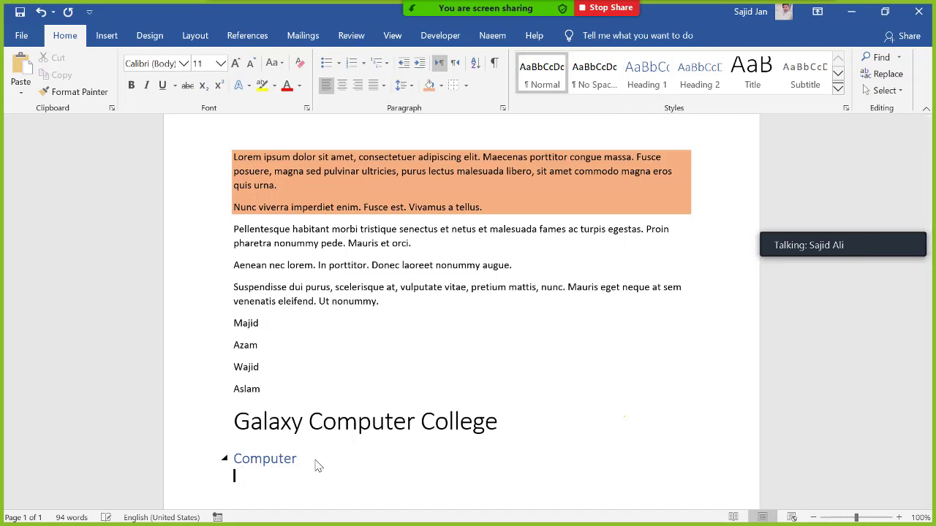
type("Software")
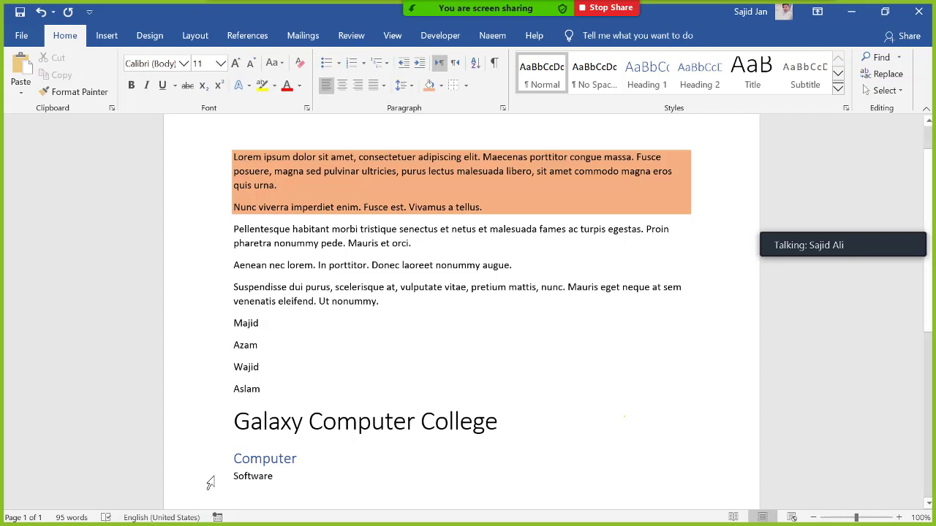
left_click(210, 482)
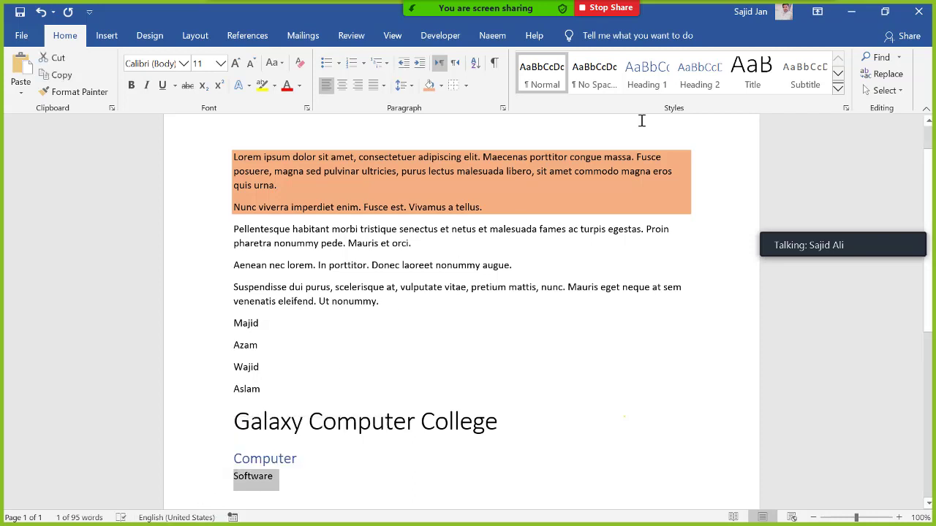
left_click(694, 83)
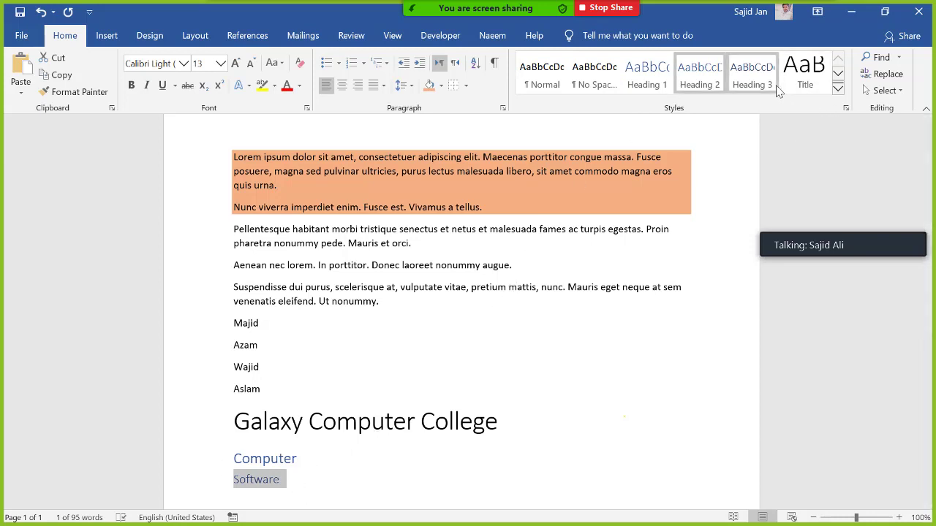
left_click(752, 76)
key("ctrl+z")
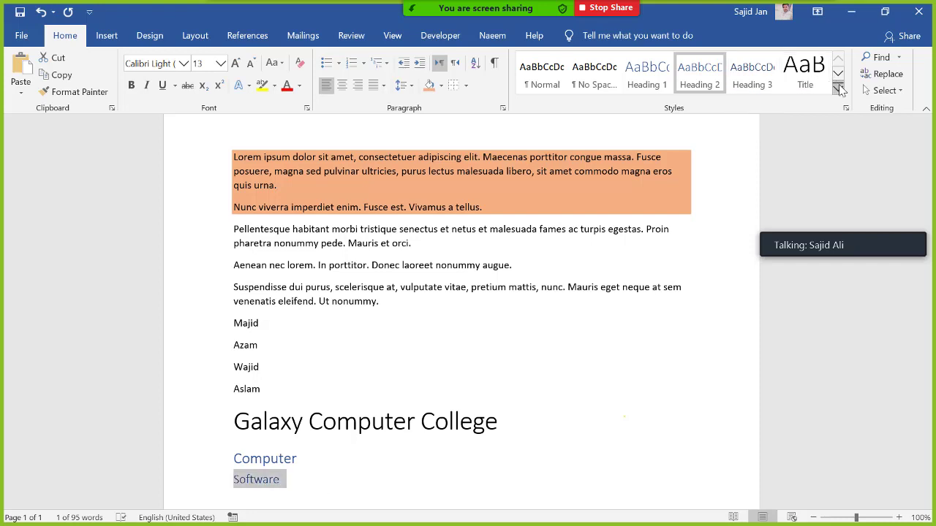
Step: Browse the full Styles gallery, then reopen it with the Galaxy Computer College line selected
left_click(839, 90)
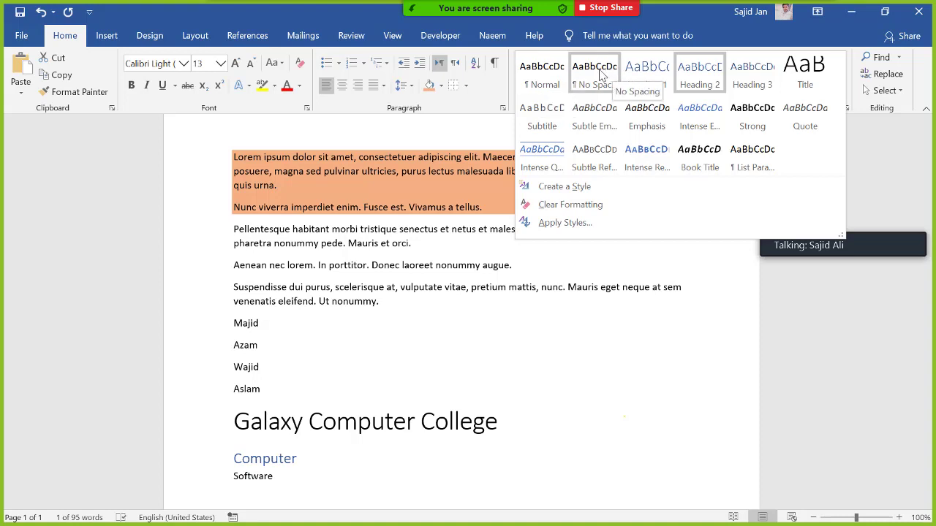
left_click(866, 139)
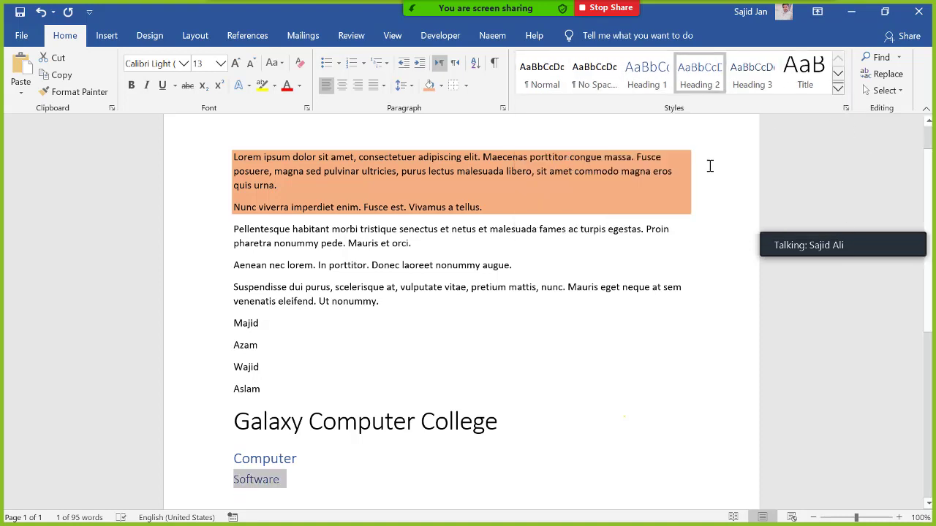
left_click(204, 432)
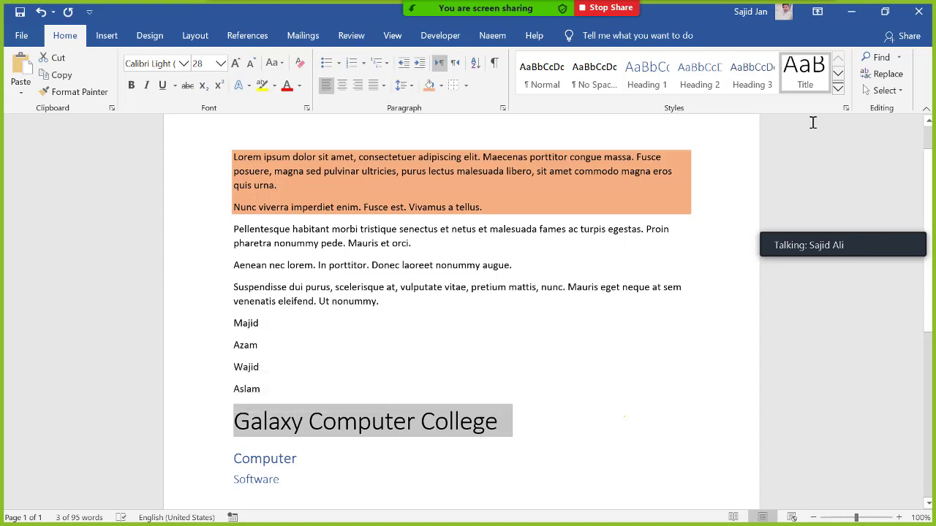
left_click(838, 89)
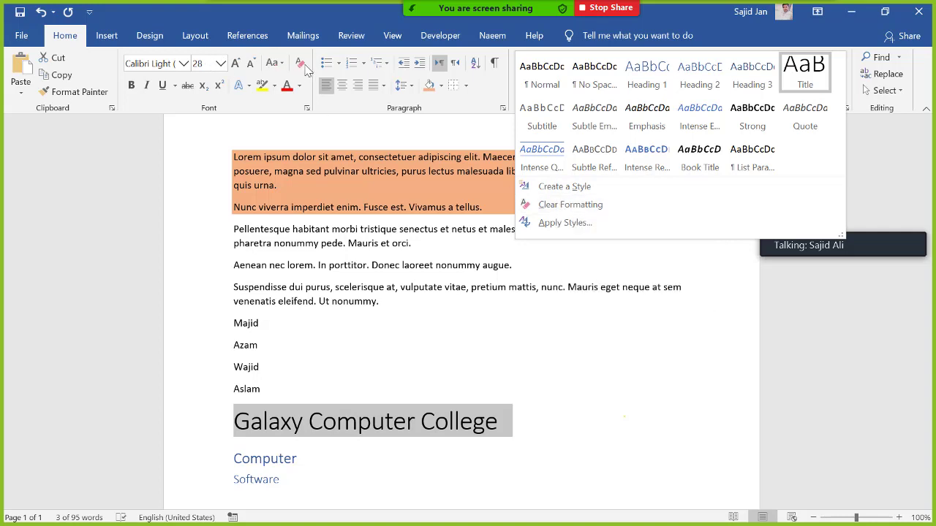
Step: Pick the Title style in Apply Styles and open its Modify dialog, keeping Normal as the base
left_click(572, 223)
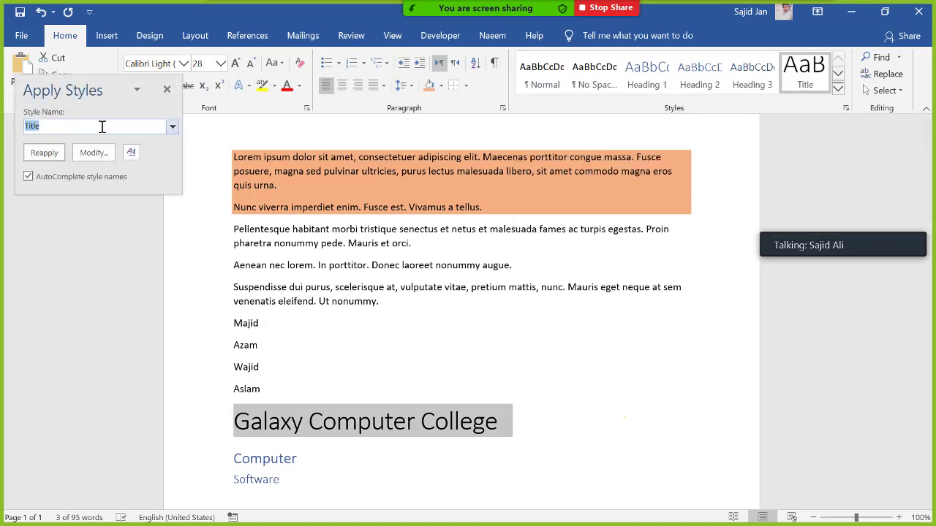
left_click(174, 129)
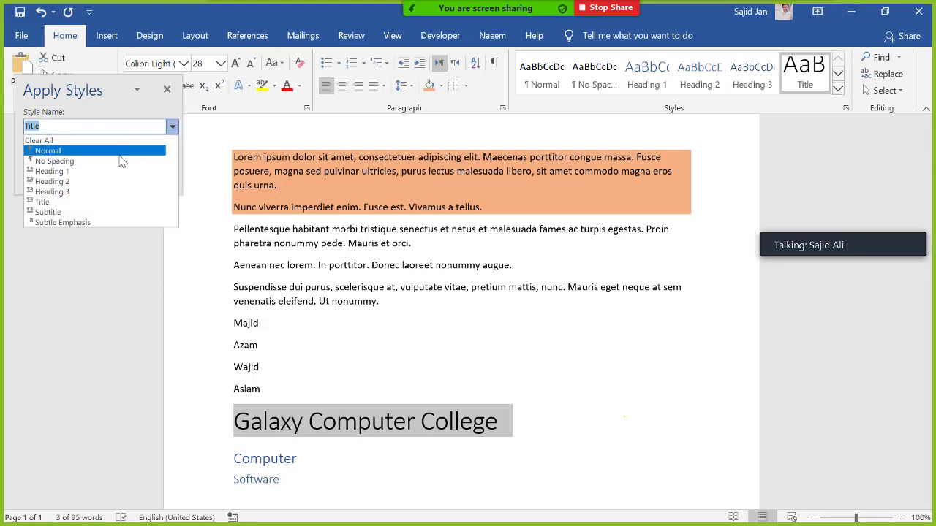
left_click(50, 202)
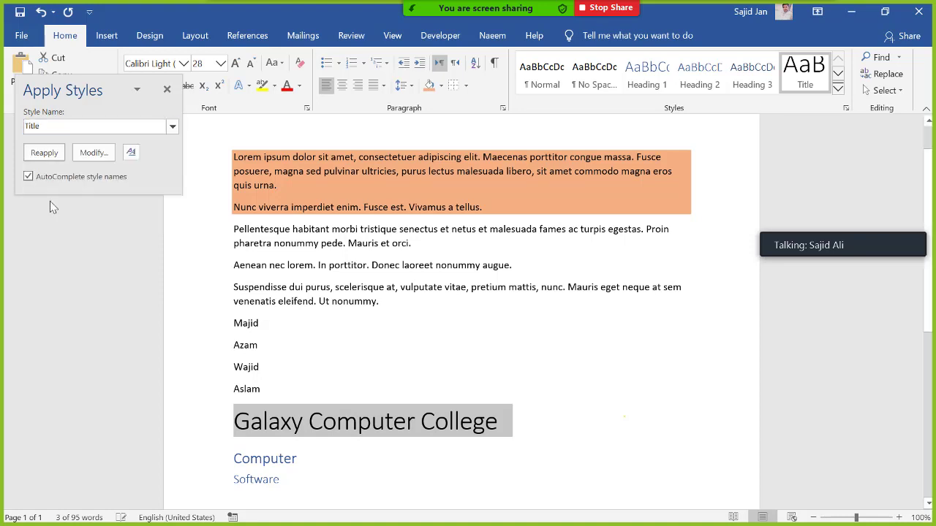
left_click(94, 153)
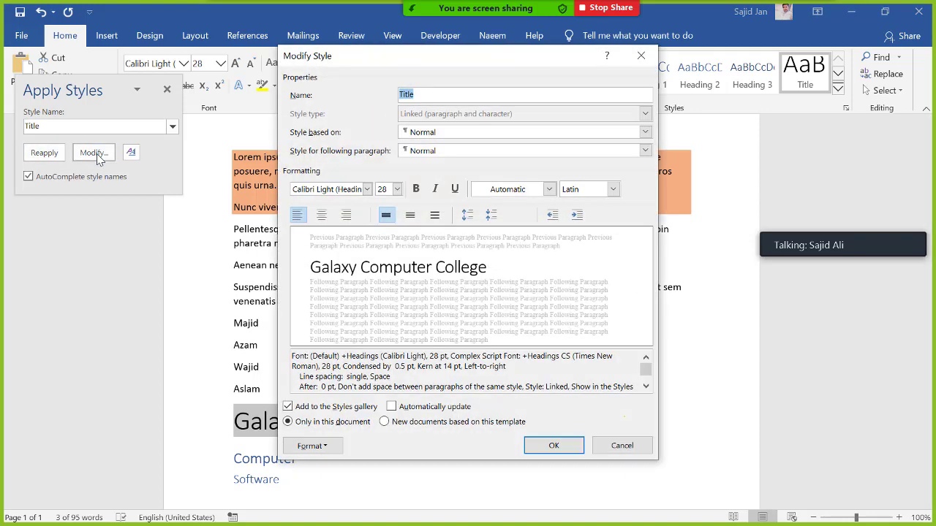
left_click_drag(503, 61, 297, 55)
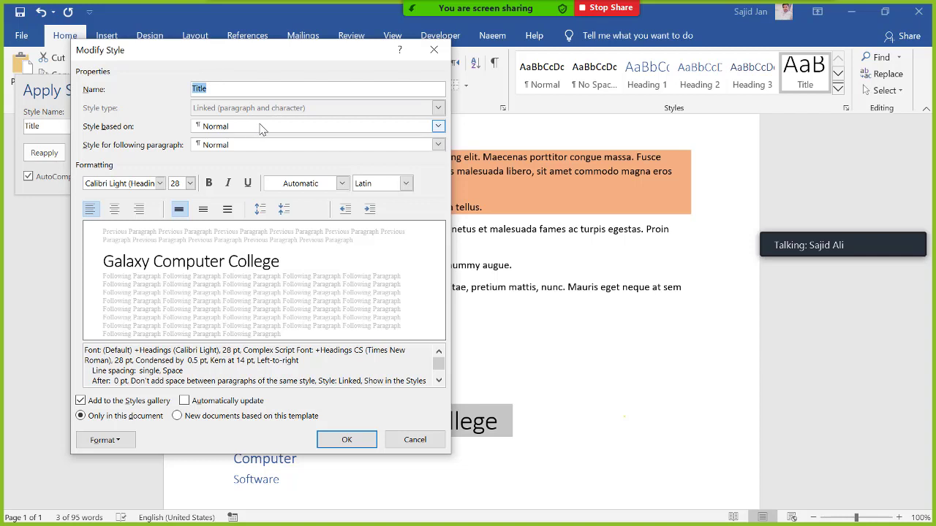
left_click(263, 129)
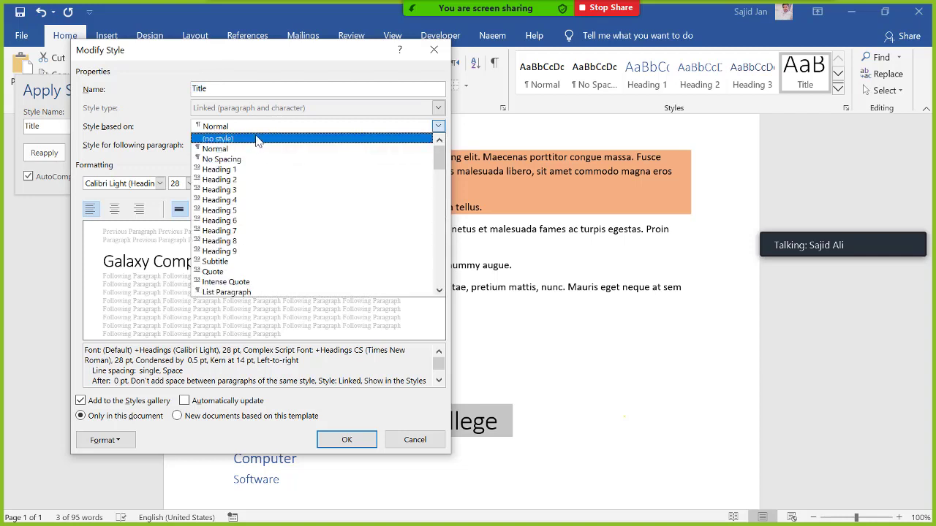
left_click(242, 150)
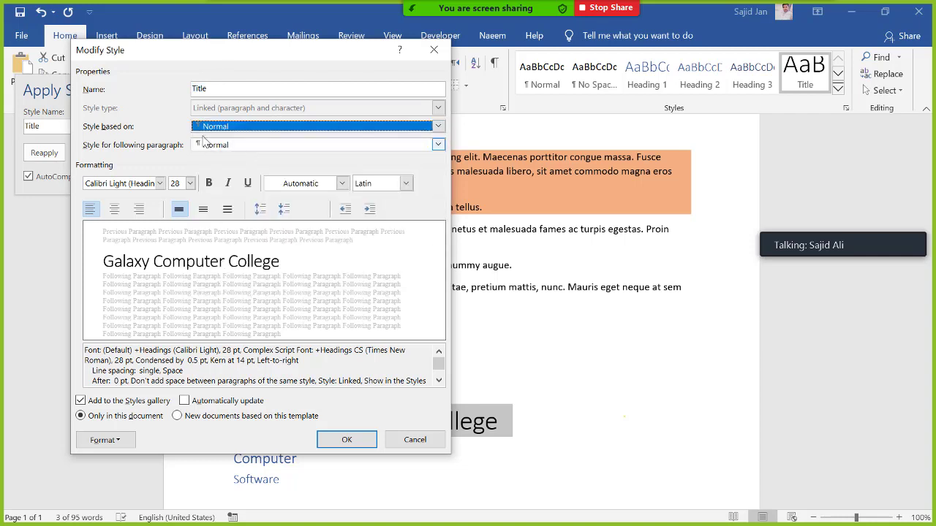
Step: Set Title to Matura MT Script Capitals 26, bold, italic, underlined, orange and centred, and confirm
left_click(160, 184)
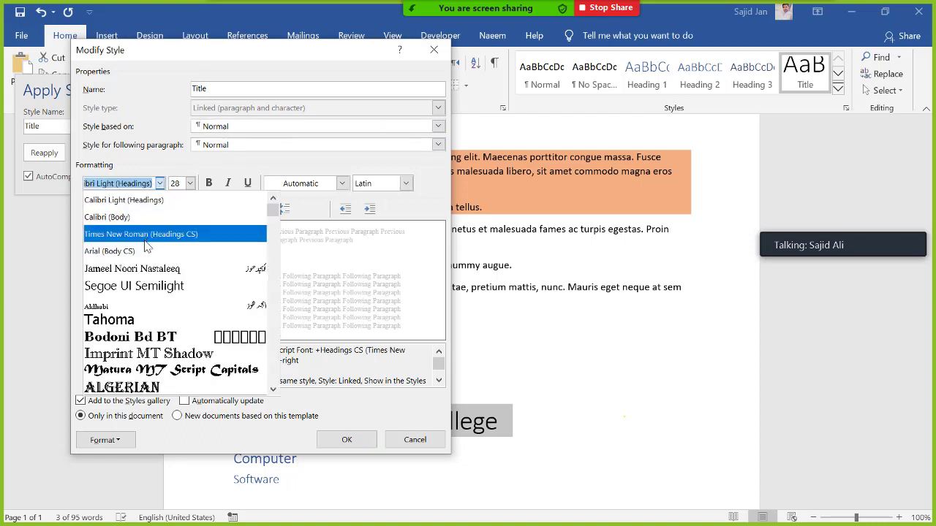
left_click(140, 371)
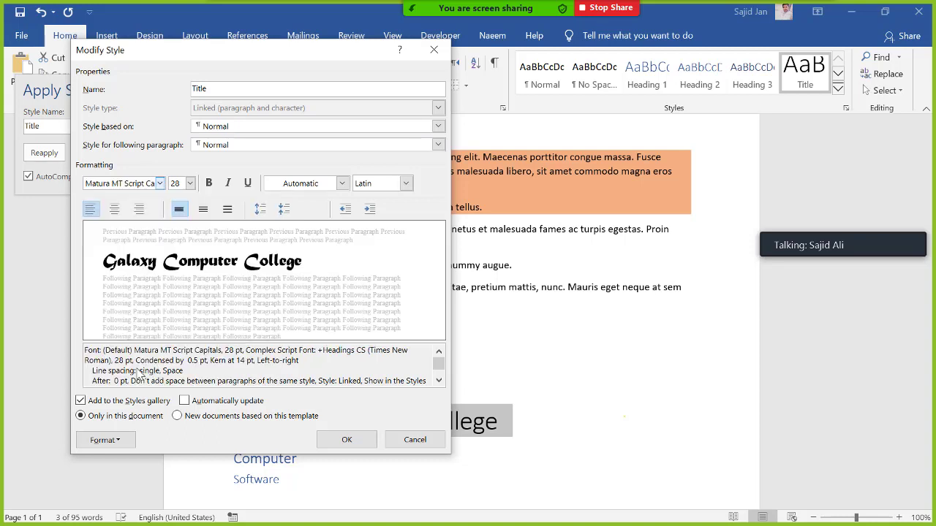
left_click(190, 184)
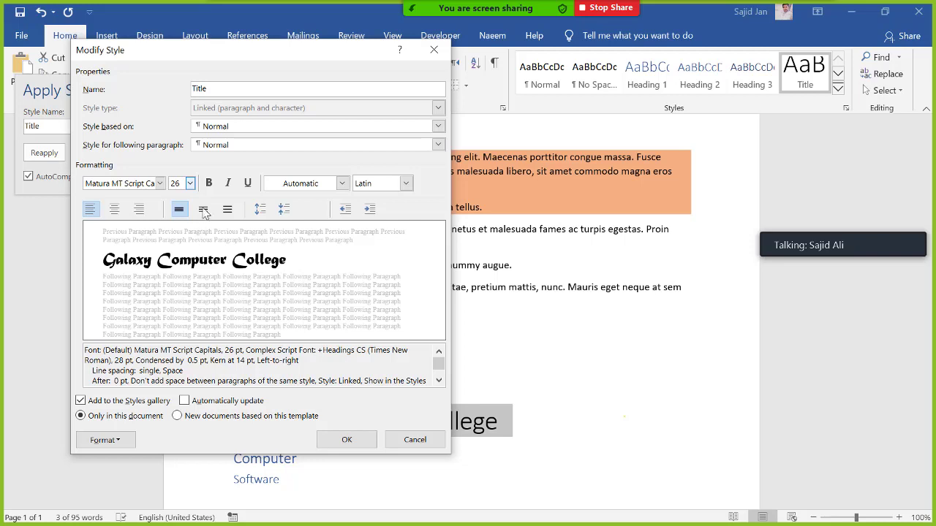
left_click(209, 184)
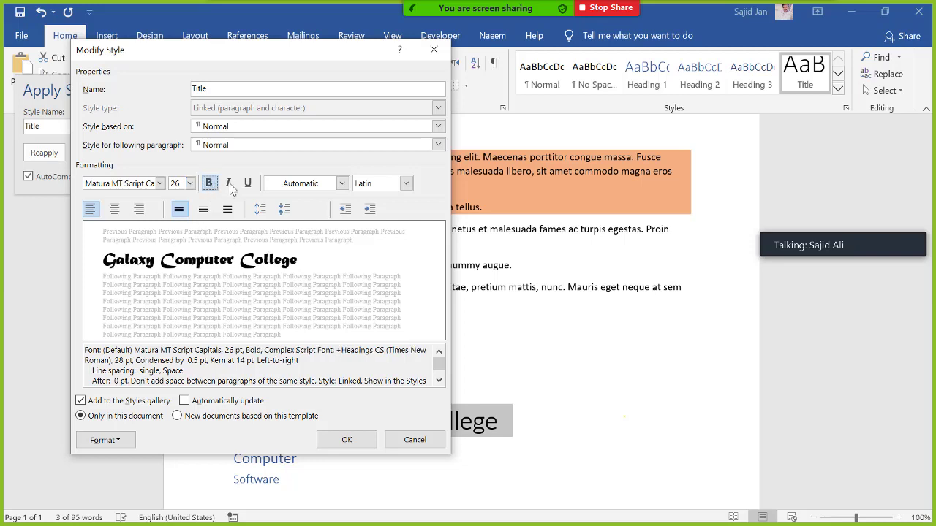
left_click(228, 183)
left_click(248, 184)
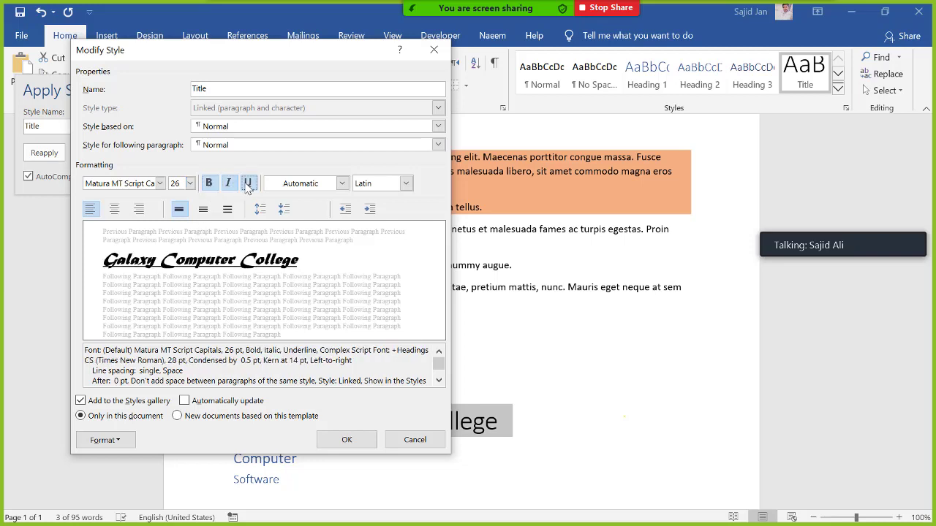
left_click(341, 184)
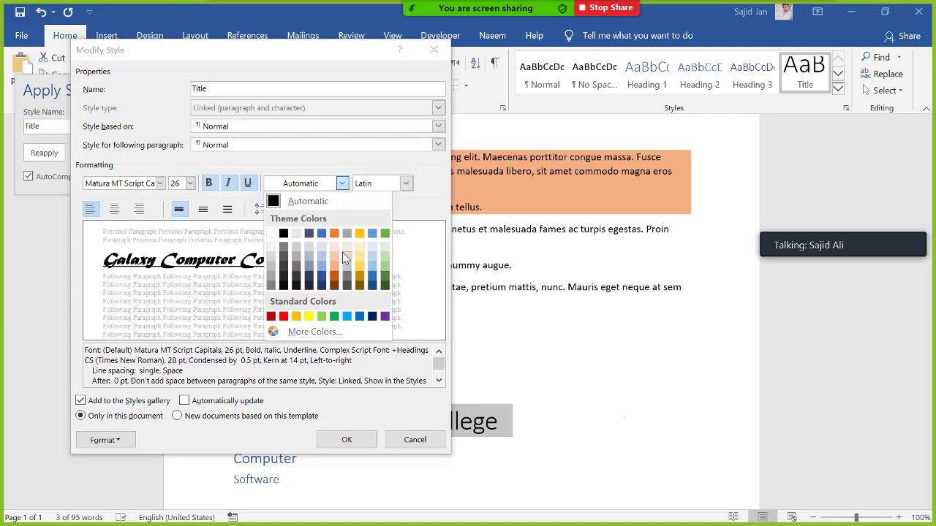
left_click(334, 232)
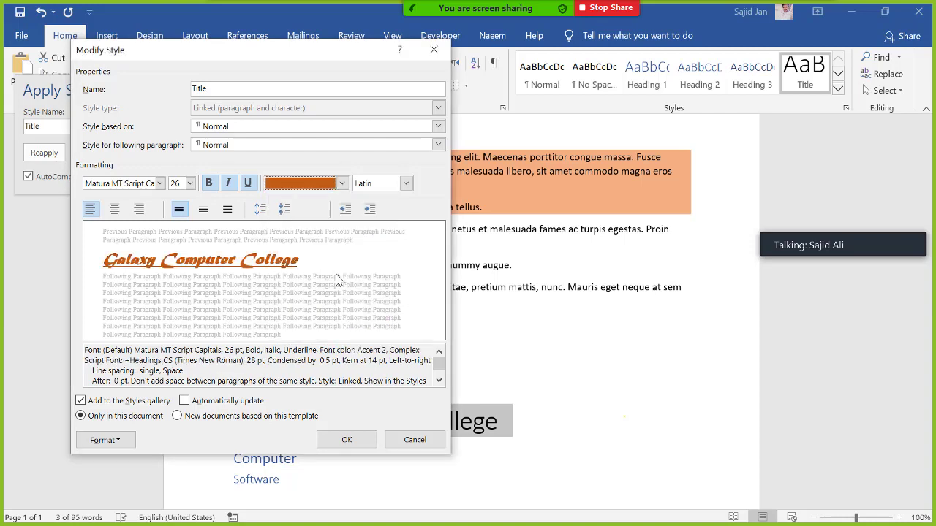
left_click(406, 184)
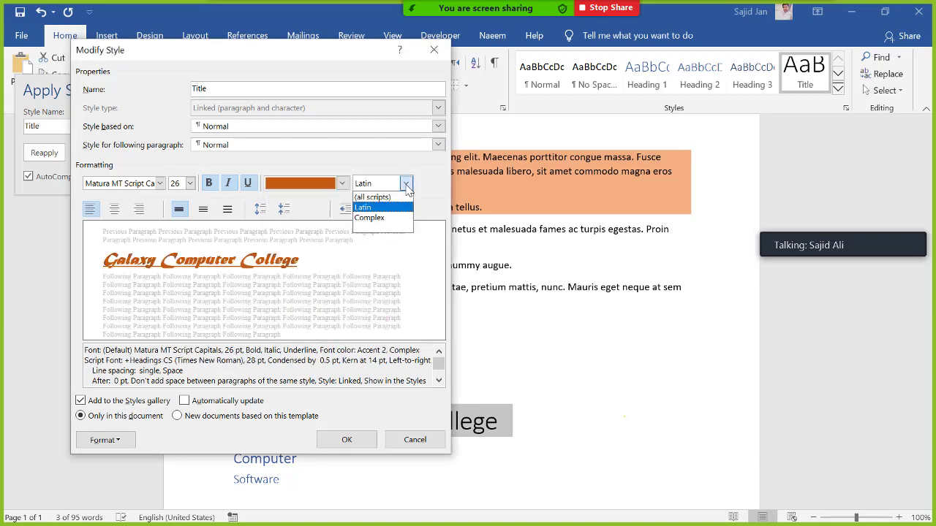
left_click(373, 218)
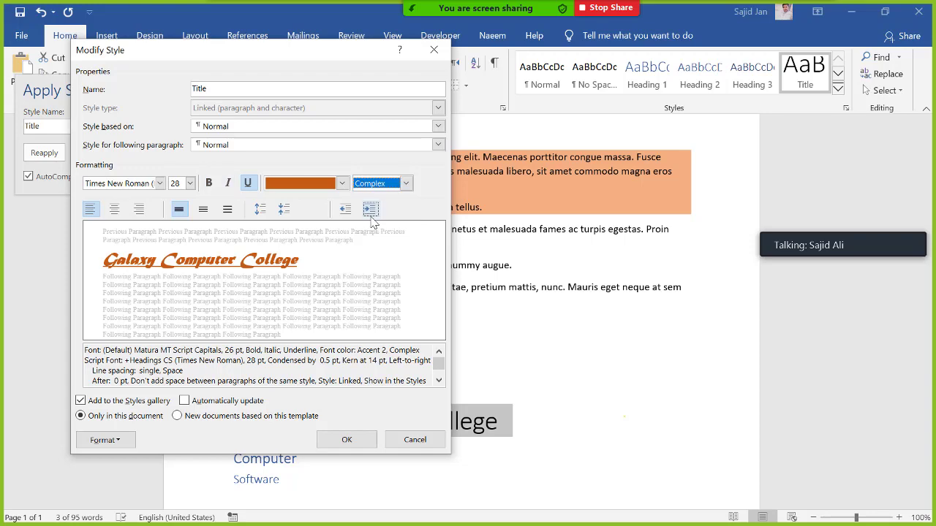
left_click(115, 209)
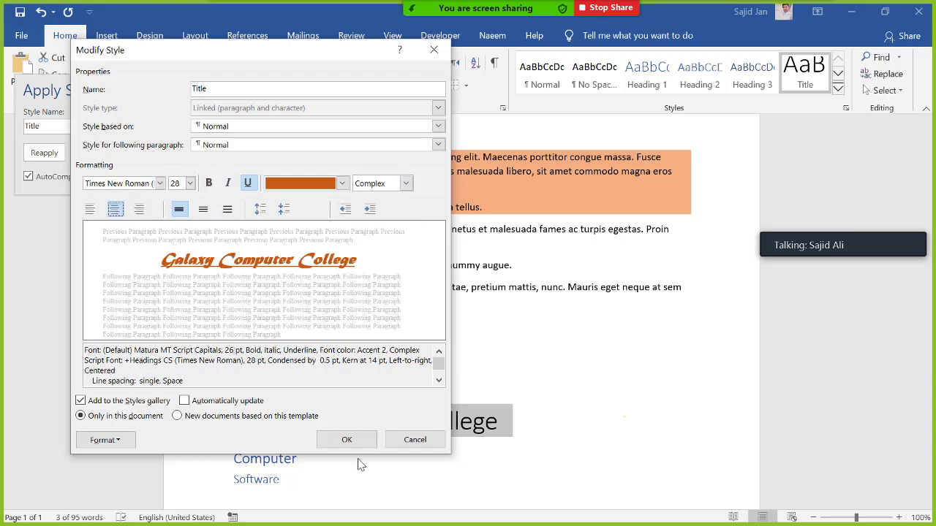
left_click(359, 439)
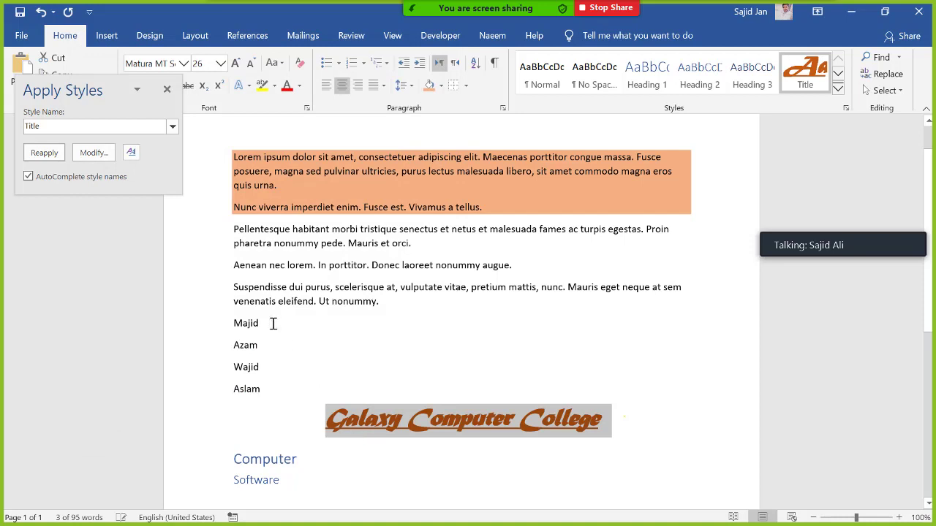
Step: Add a new plain line reading Hardware below the Software line
key("Right")
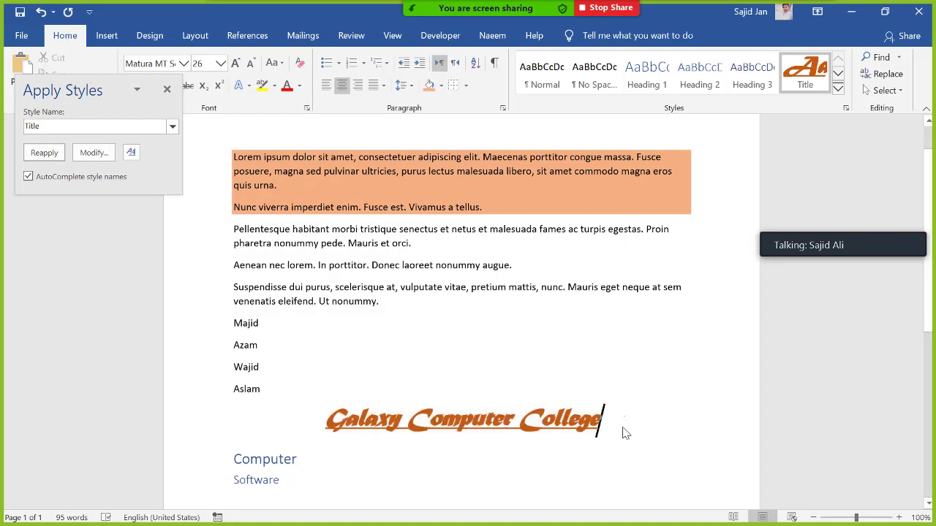
key("Down")
key("Down")
key("Return")
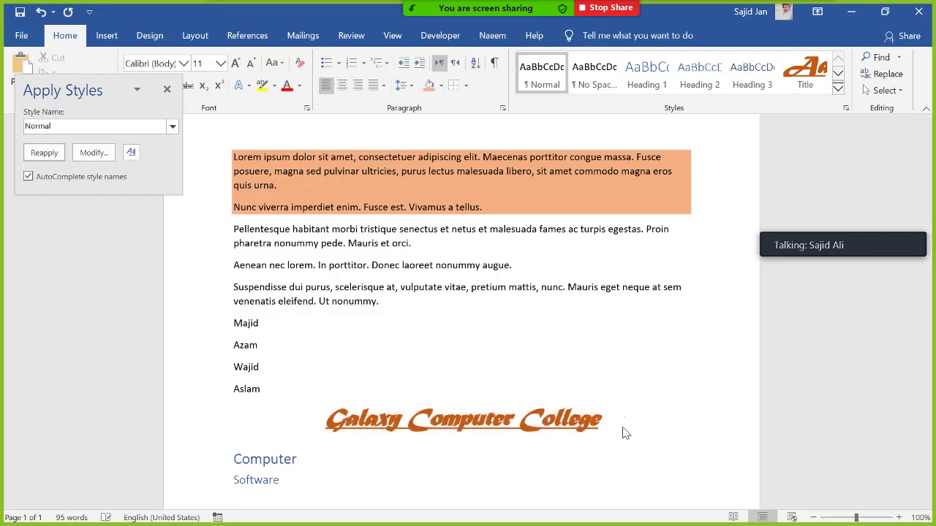
key("Return")
key("Return")
key("Return")
key("Return")
key("Return")
key("Return")
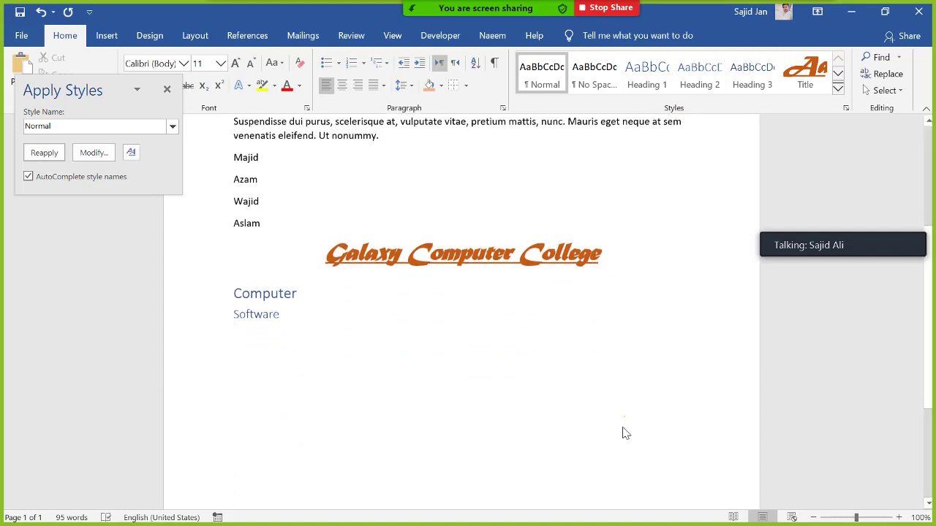
type("Hard")
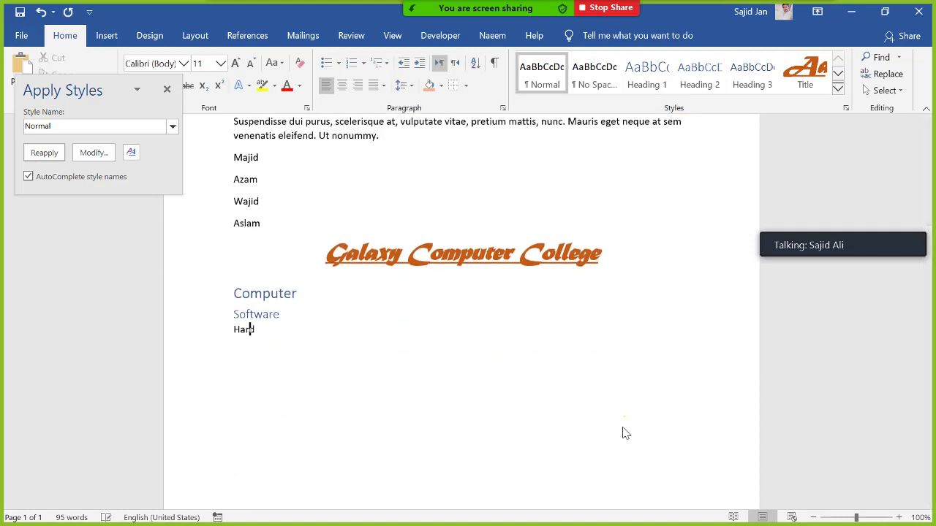
type("ware")
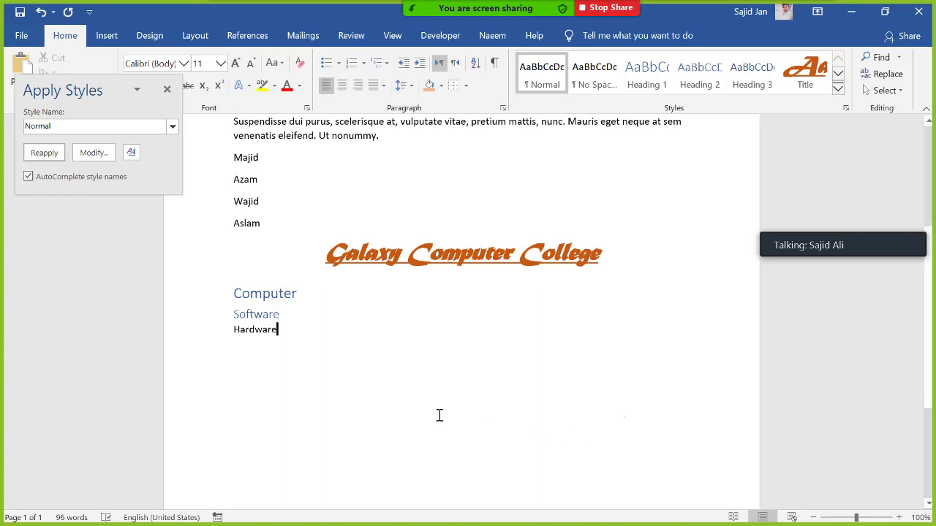
Step: Apply the redefined Title style to Hardware and close the Apply Styles pane
left_click(191, 333)
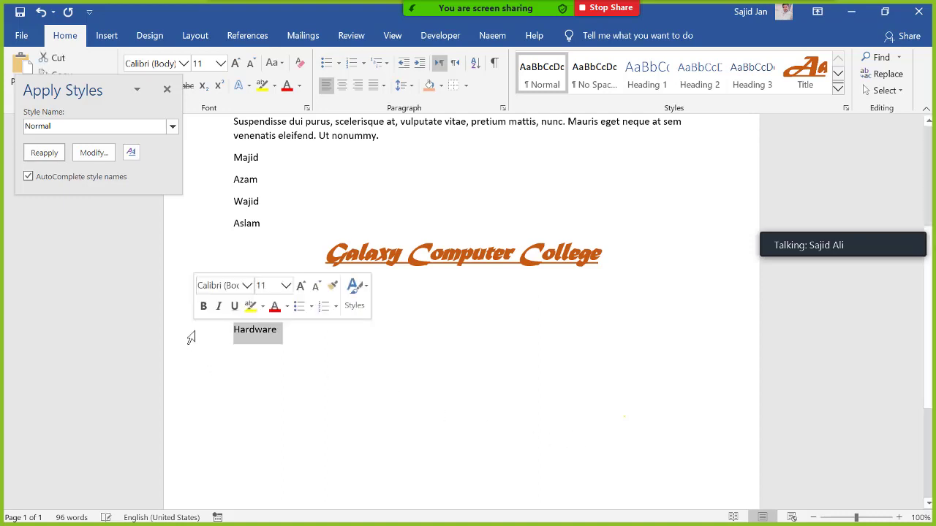
left_click(807, 77)
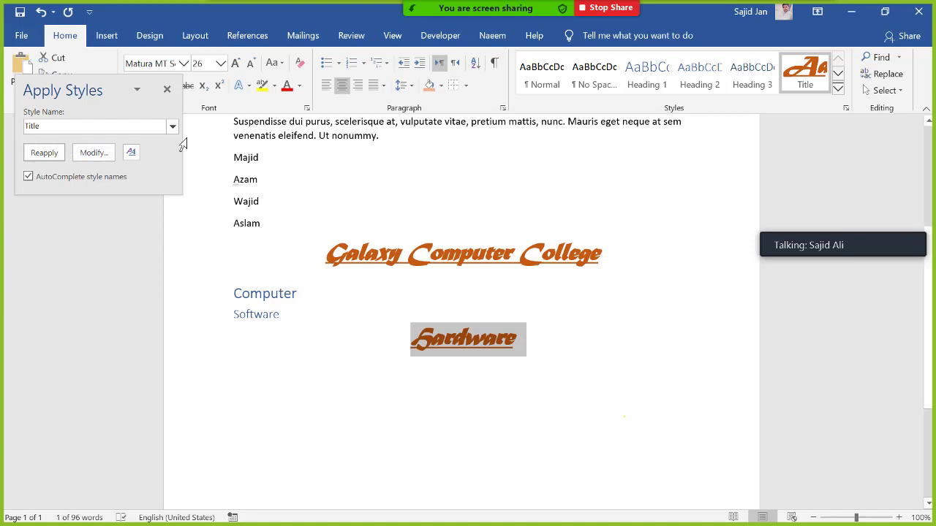
left_click(166, 89)
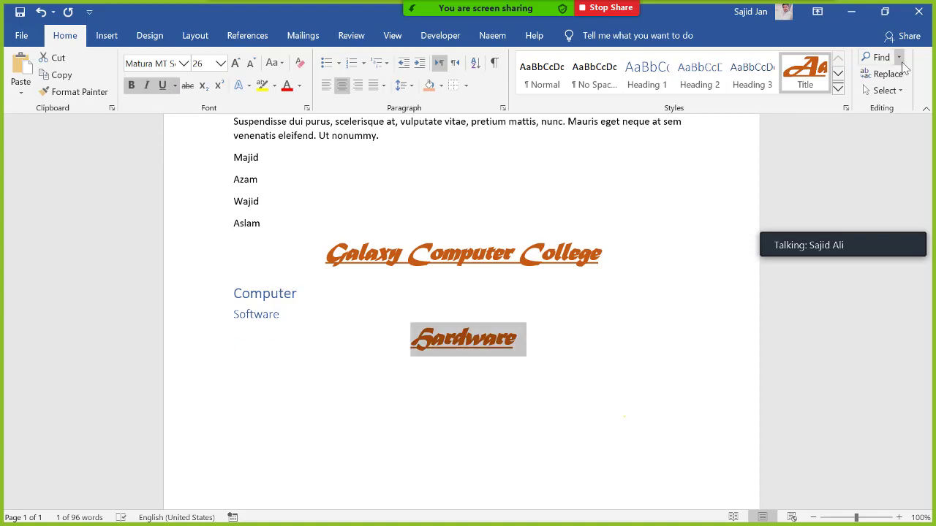
Step: Type the Editing, Find Ctrl + F, Replace and Select lines below Hardware
left_click(553, 350)
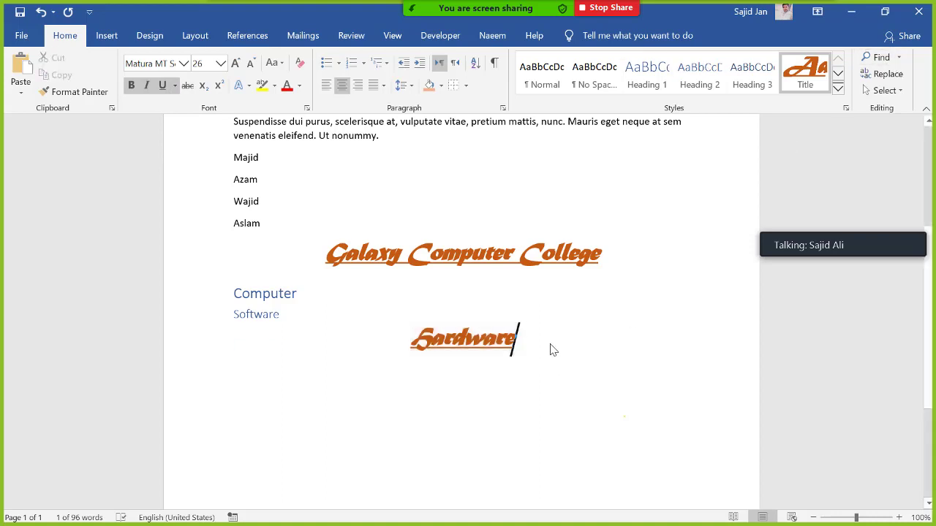
key("Return")
type("E")
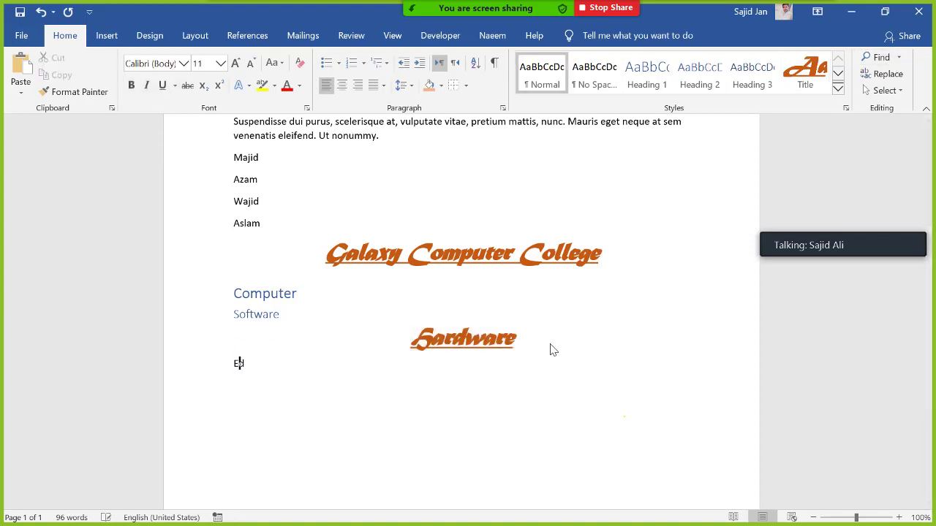
type("itin")
type("g")
type("nd")
type(" Re")
key("BackSpace")
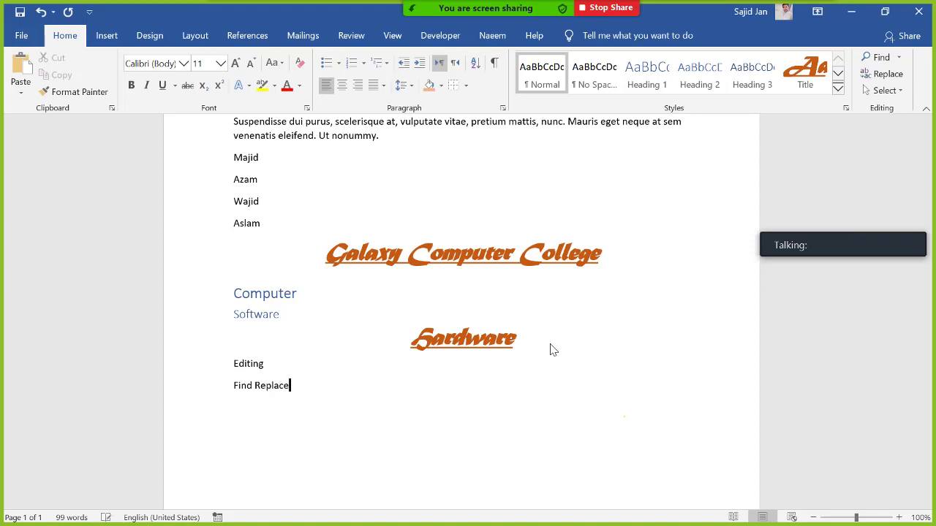
type("Sele")
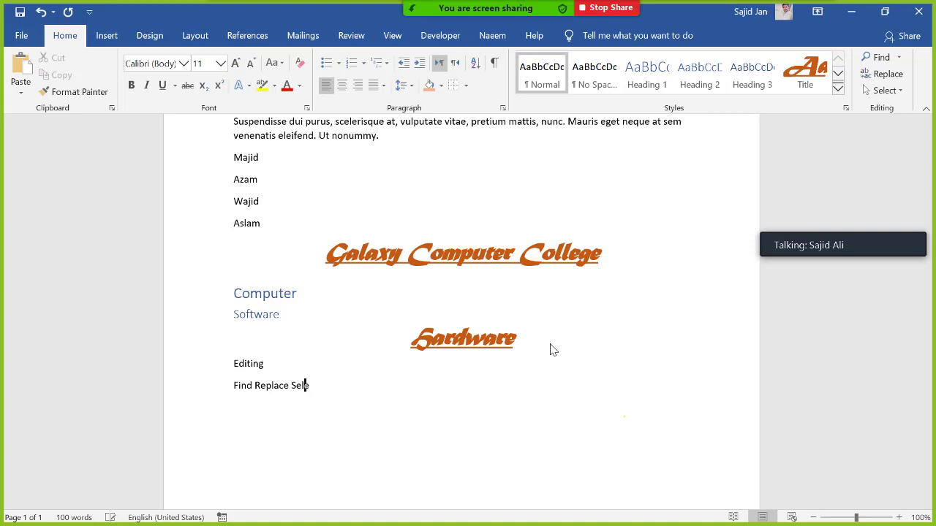
type("ct")
Step: Put Find, Replace and Select on separate lines and add the Ctrl + H and Ctrl + A shortcuts
key("Return")
key("End")
key("Return")
key("shift+Return")
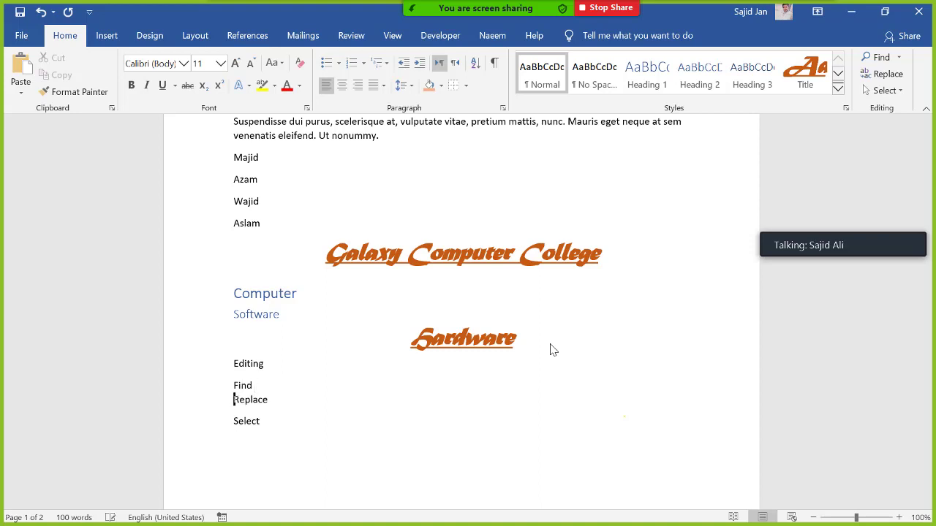
key("Right")
key("Right")
key("End")
type("+ H")
key("Down")
type("Ctr")
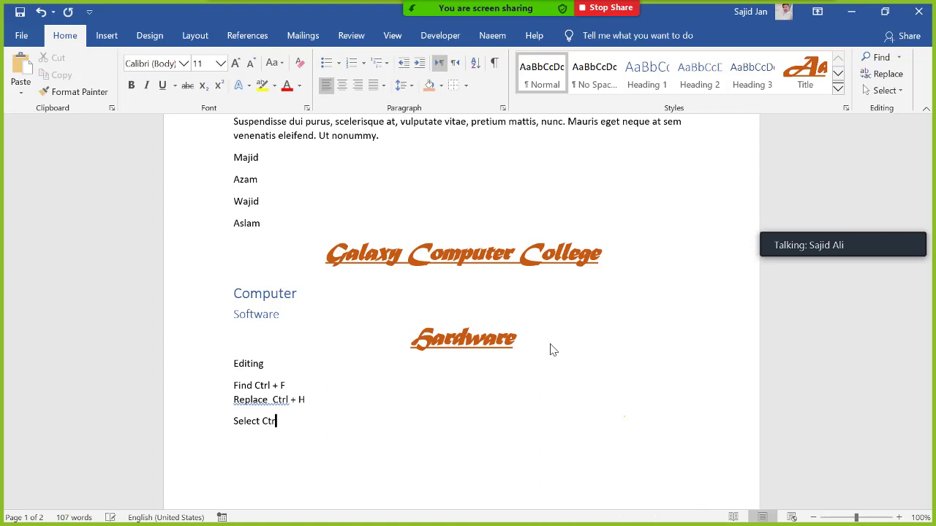
type("l + A")
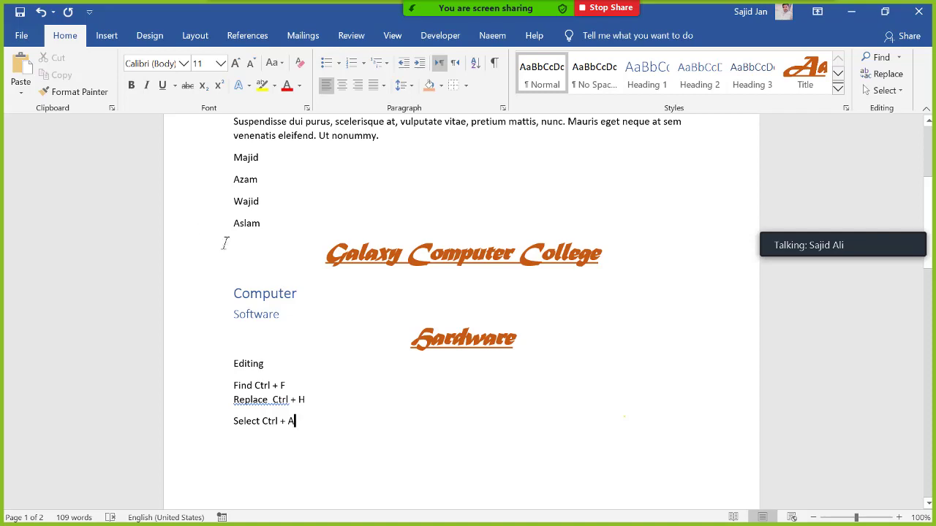
scroll(226, 266, "up", 4)
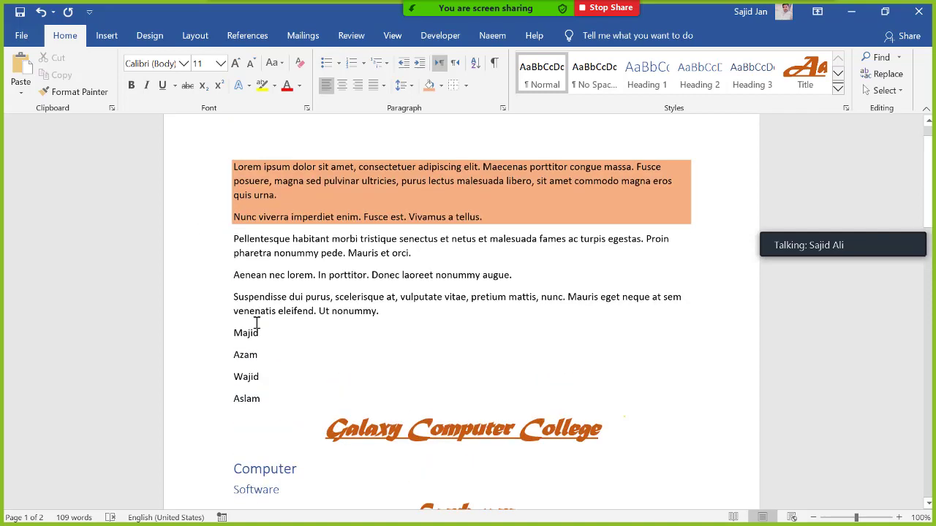
key("ctrl+f")
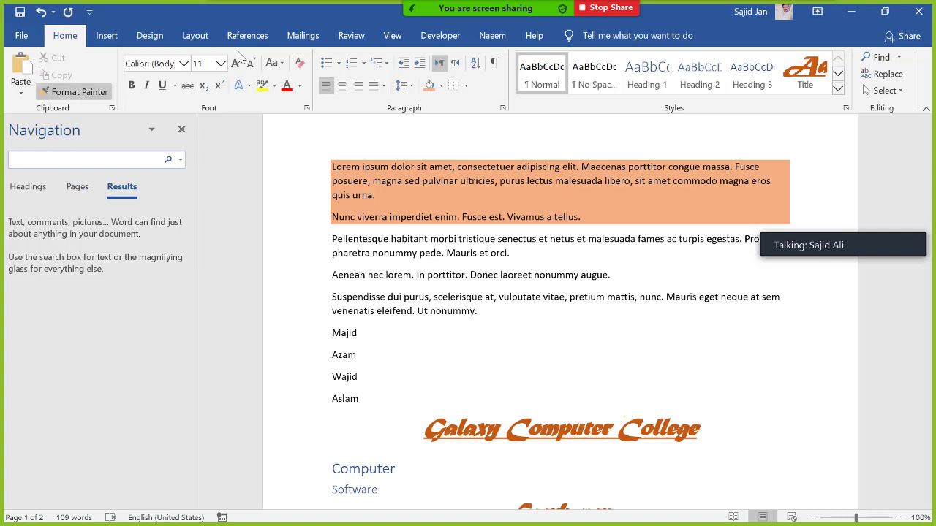
left_click(392, 44)
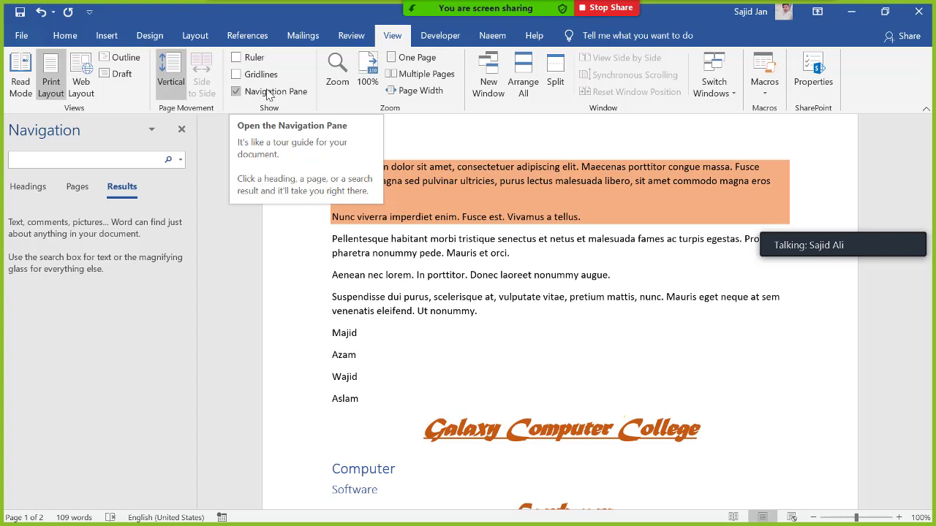
left_click(64, 35)
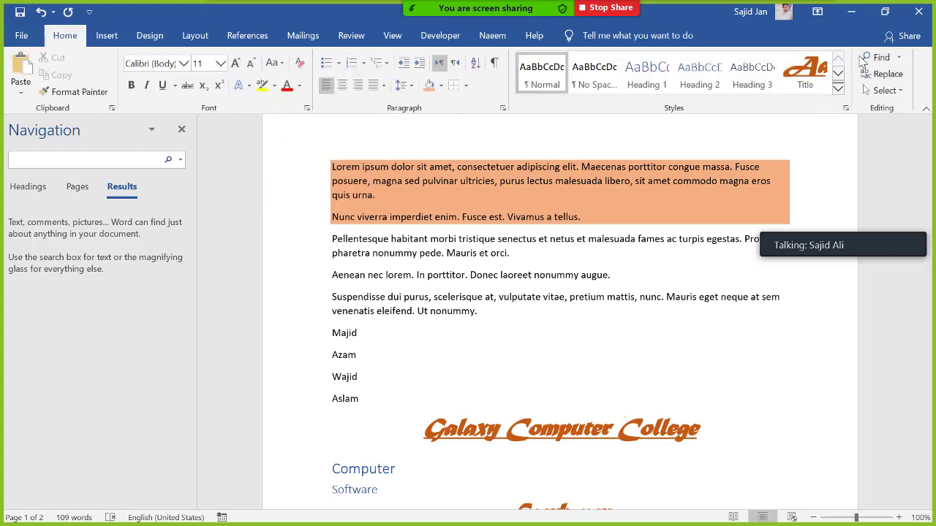
left_click(103, 162)
type("rem")
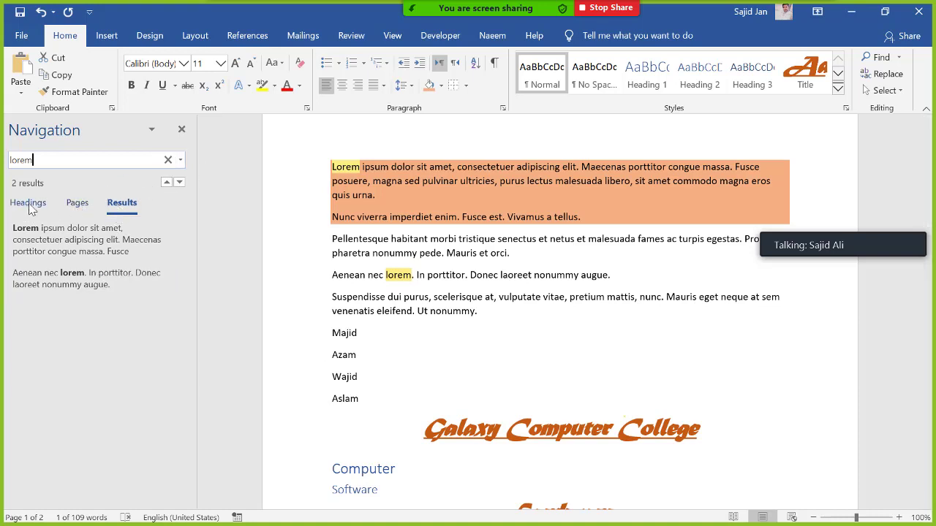
Step: Close the search pane and open Replace with Pakistan as the replacement for lorem
left_click(182, 131)
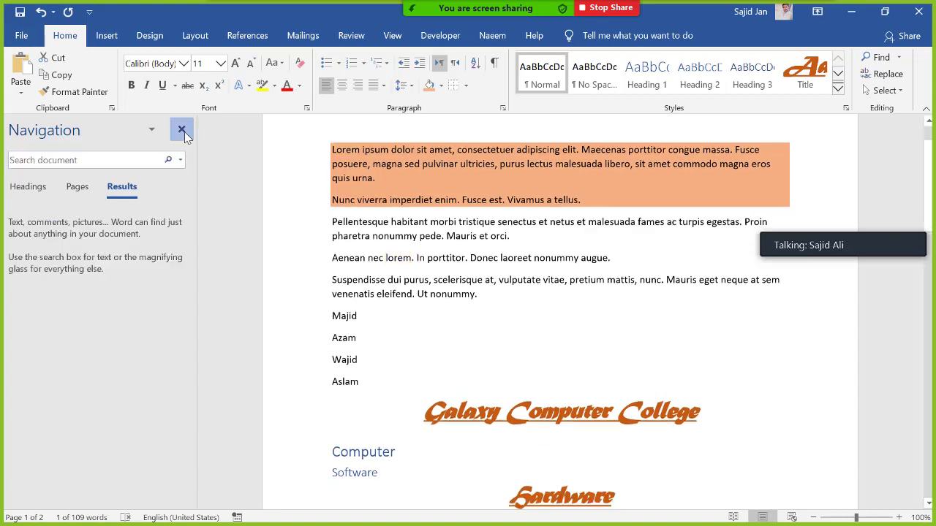
key("ctrl+h")
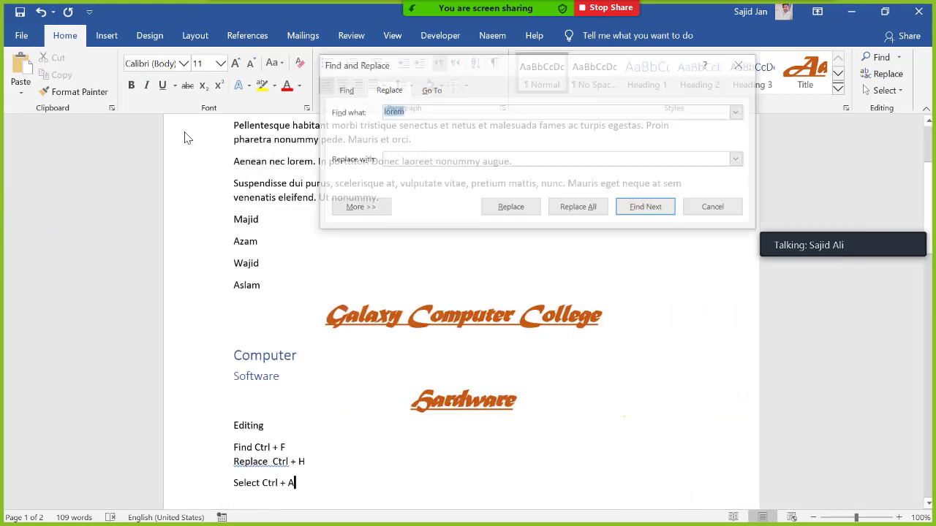
left_click_drag(475, 67, 289, 97)
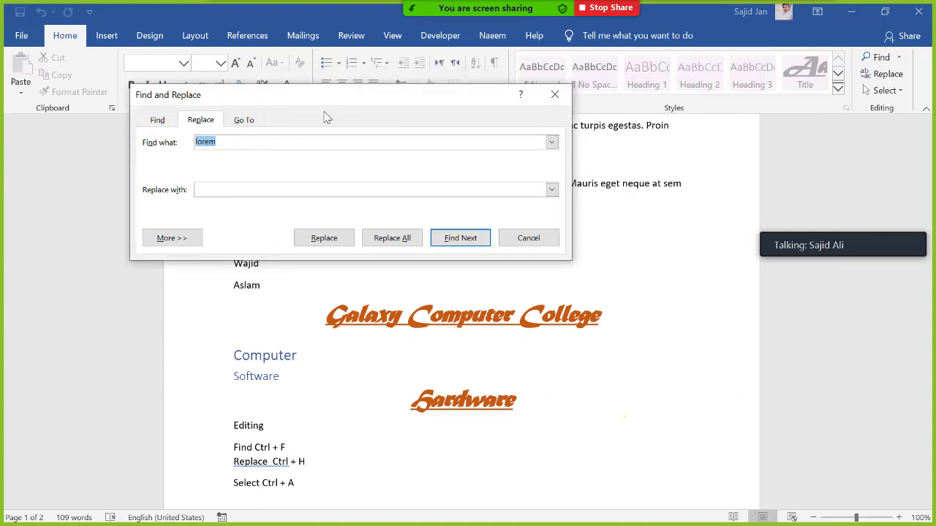
mouse_move(358, 100)
left_mouse_down()
mouse_move(372, 143)
mouse_move(547, 317)
left_mouse_up()
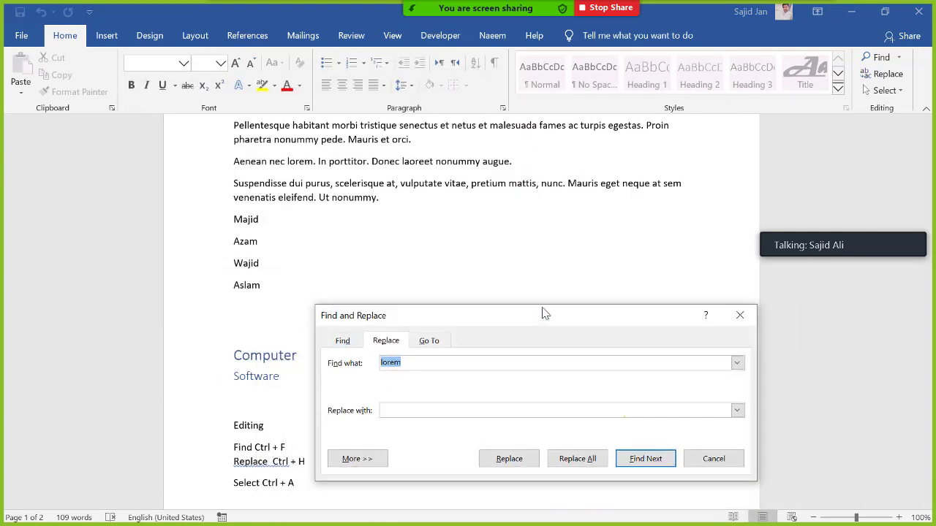
scroll(653, 235, "up", 3)
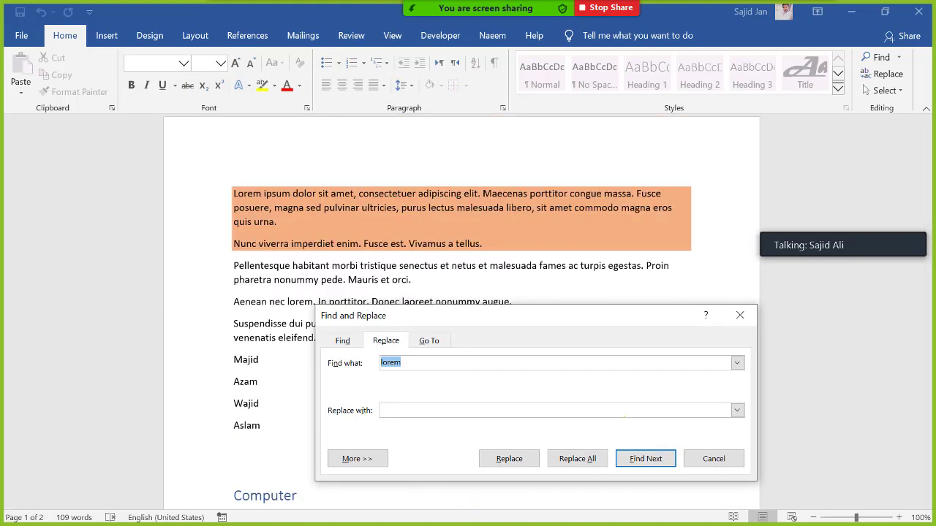
left_click(462, 408)
type("Pakistan")
Step: Replace the first lorem, then Replace All remaining ones with Pakistan and dismiss the count
left_click(529, 466)
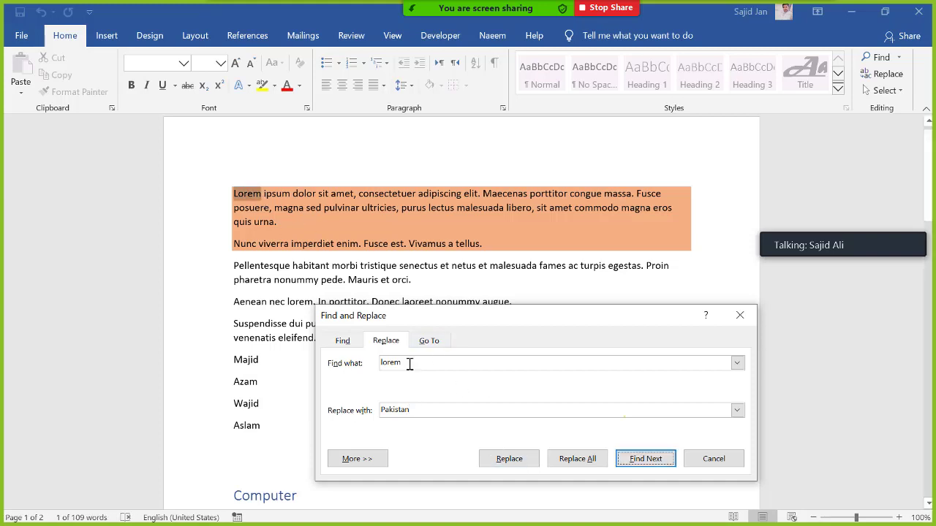
left_click(511, 461)
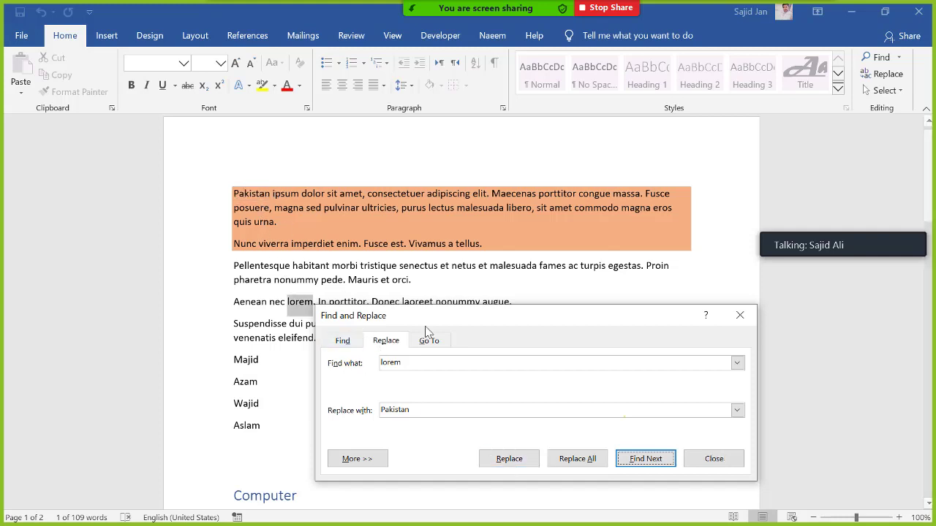
left_click_drag(453, 322, 523, 161)
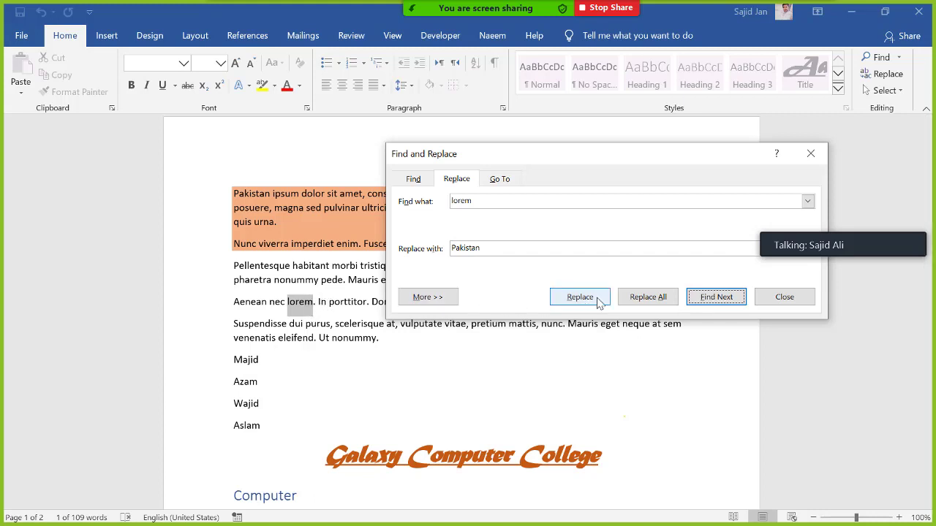
left_click(646, 297)
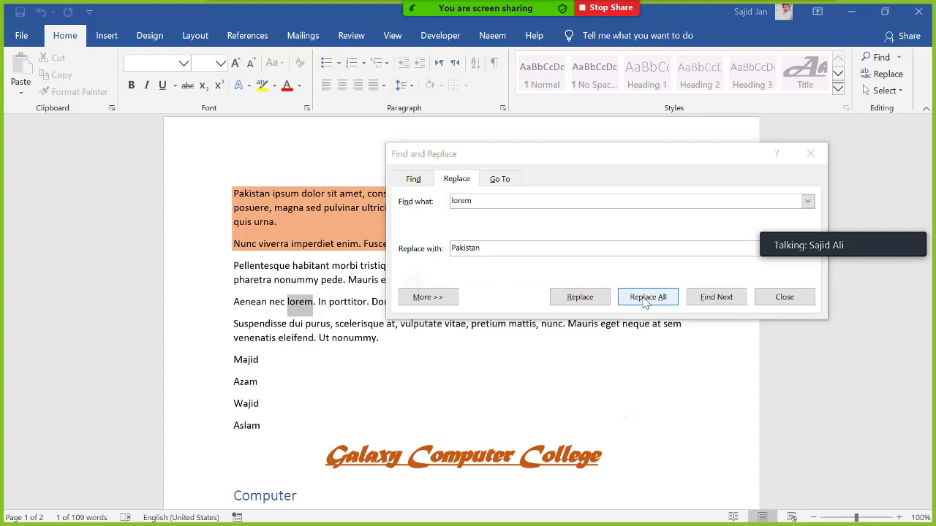
left_click(477, 311)
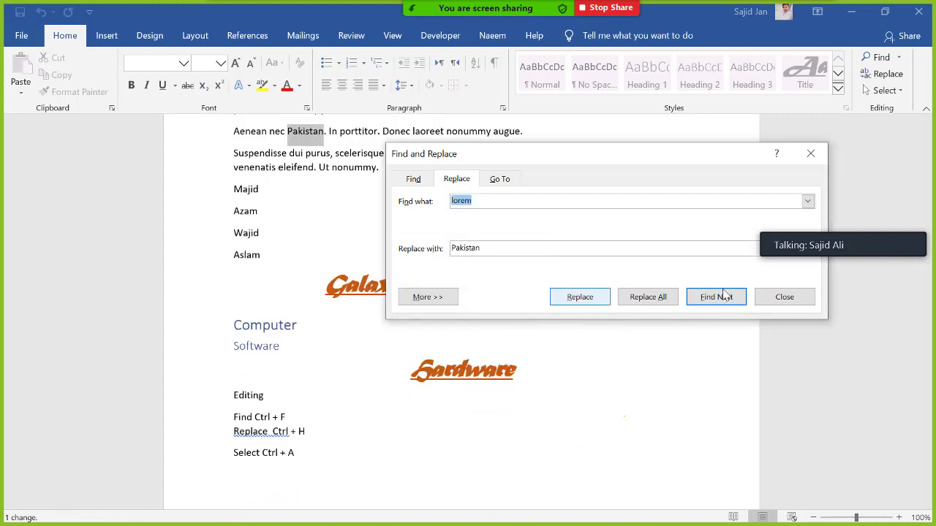
Step: Jump to line 5 using the Go To page of Find and Replace
left_click(503, 181)
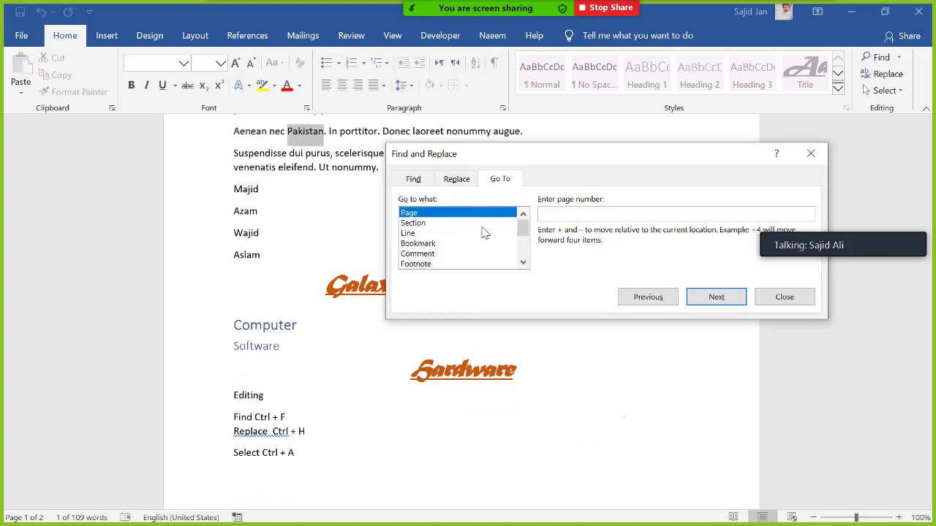
left_click(413, 223)
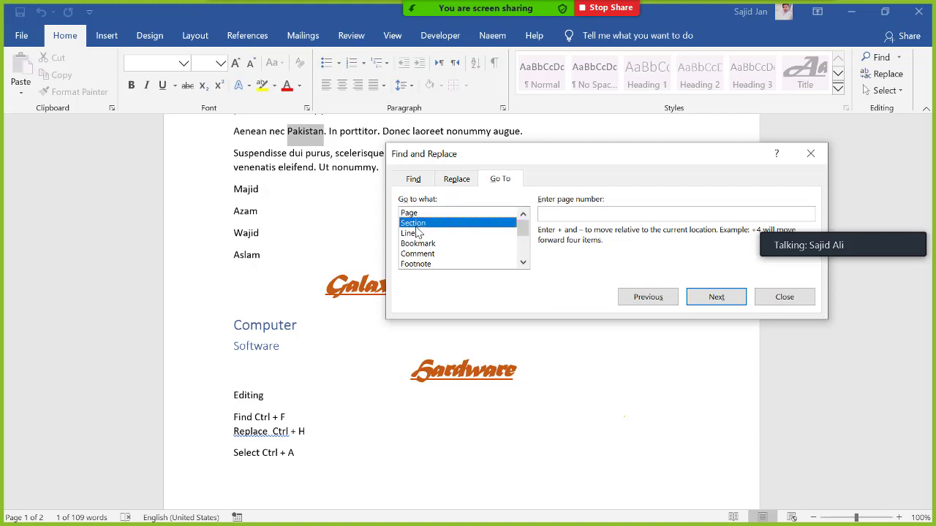
left_click(413, 234)
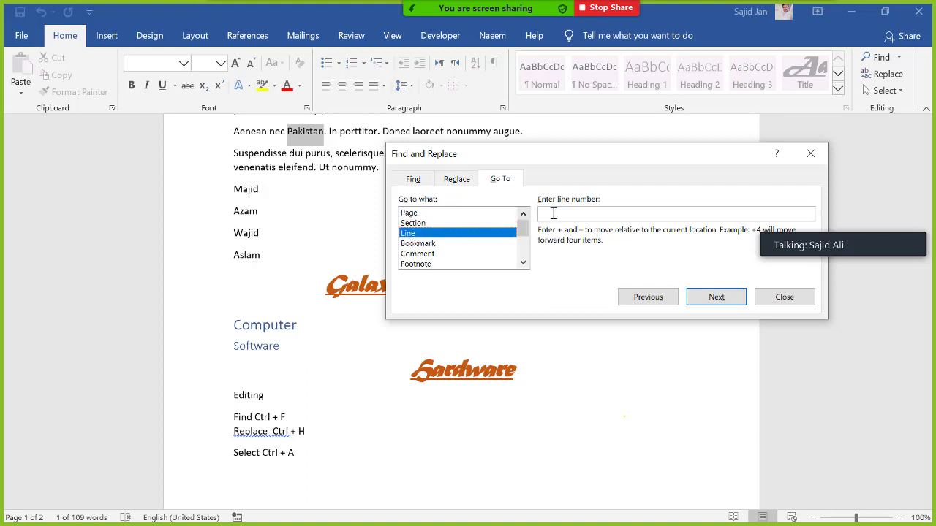
left_click(553, 213)
type("5")
left_click(710, 299)
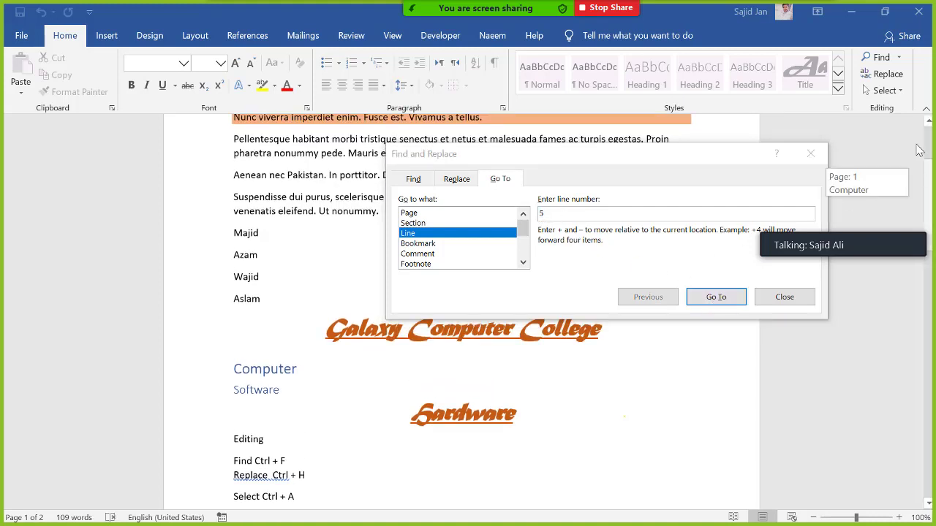
Step: Show the References tab and close the Find and Replace window
left_click_drag(927, 183, 927, 150)
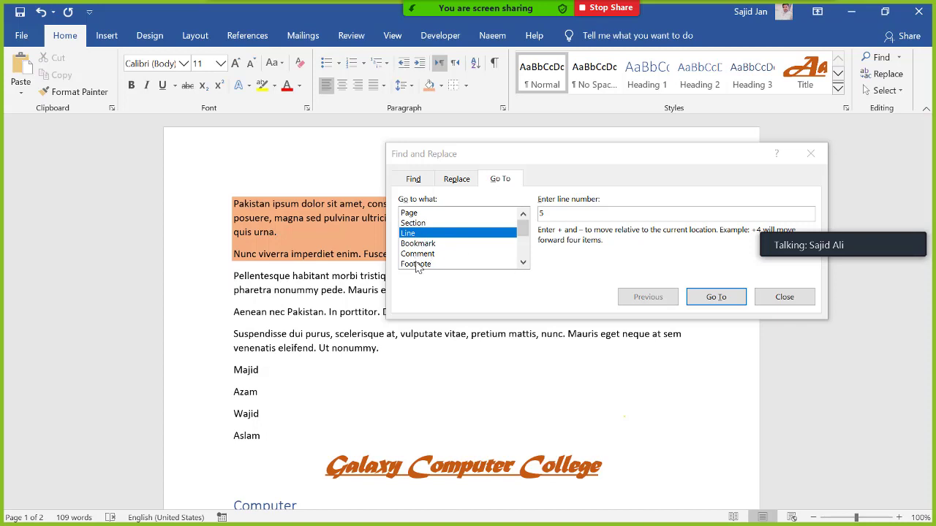
scroll(420, 267, "down", 1)
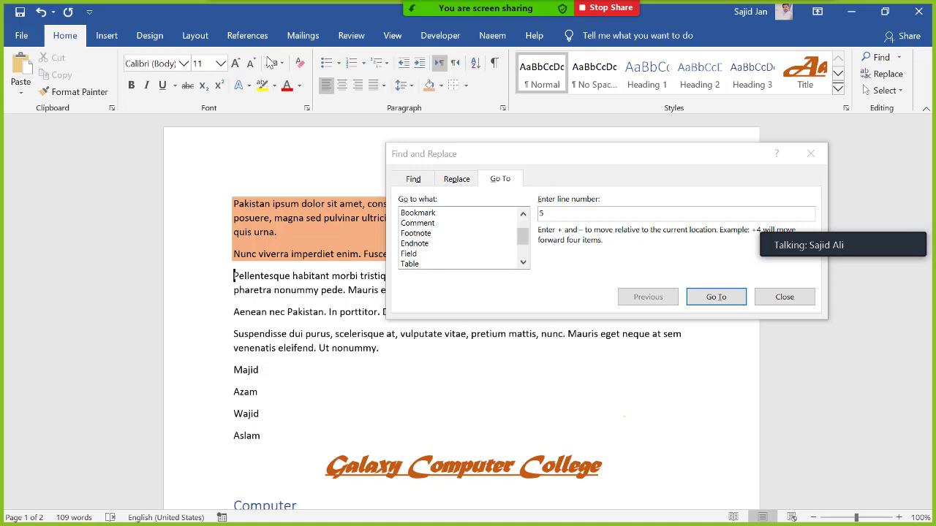
left_click(228, 43)
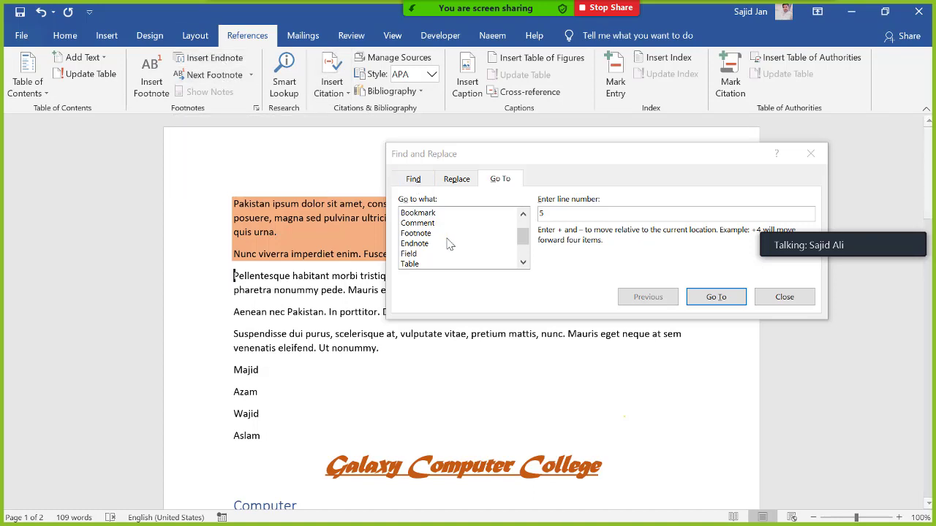
left_click(782, 300)
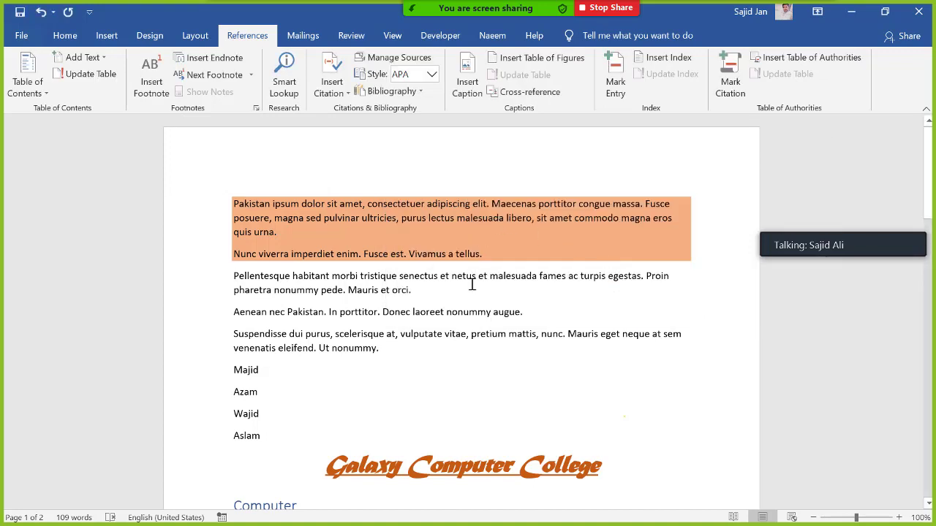
Step: Return to the Home tab, place the caret at the end of the name line, and visit the File screen
left_click(469, 296)
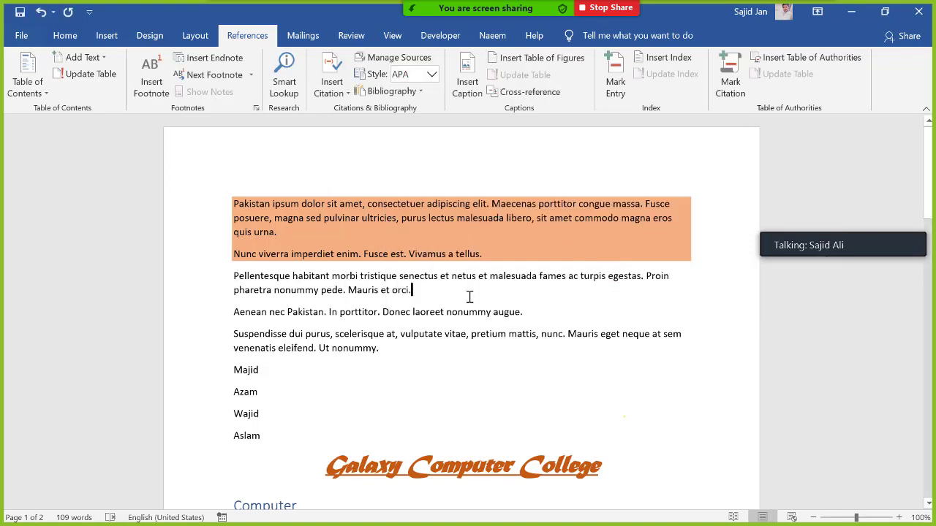
left_click(65, 36)
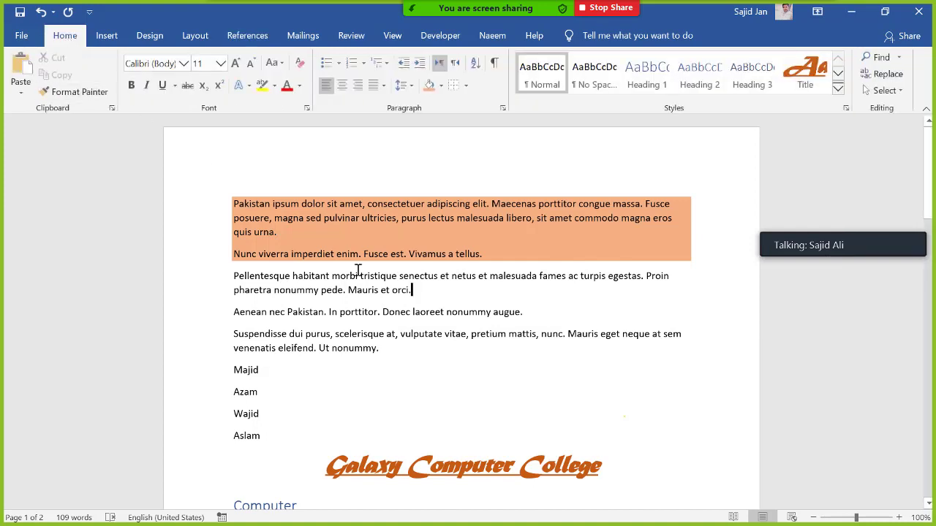
scroll(359, 282, "down", 3)
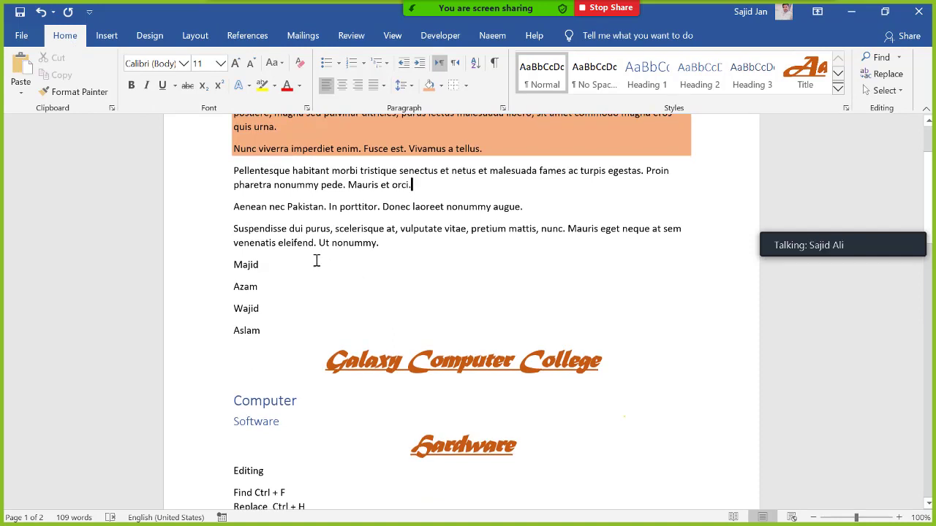
left_click(300, 288)
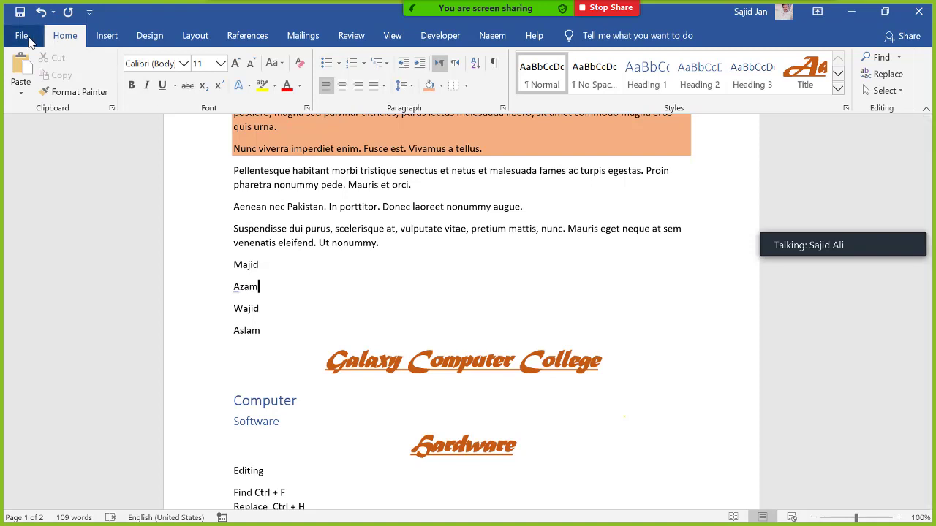
left_click(22, 36)
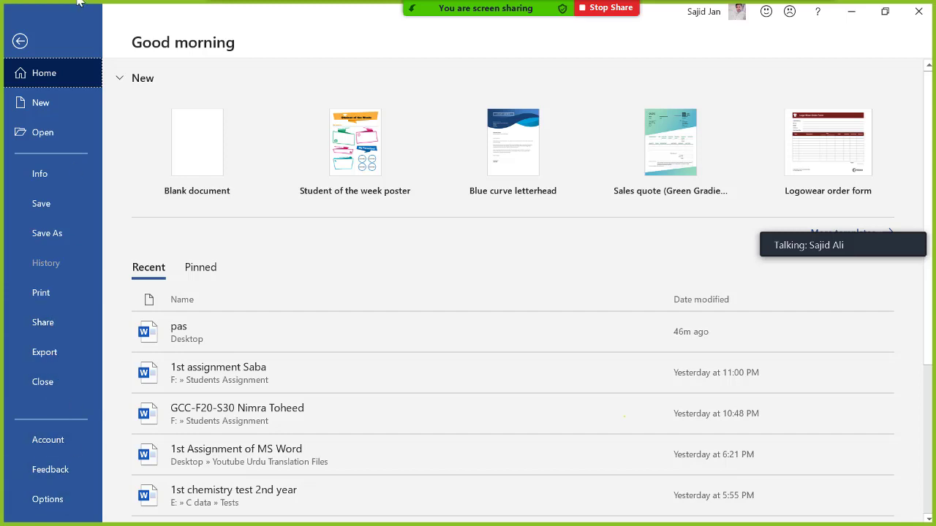
left_click(22, 41)
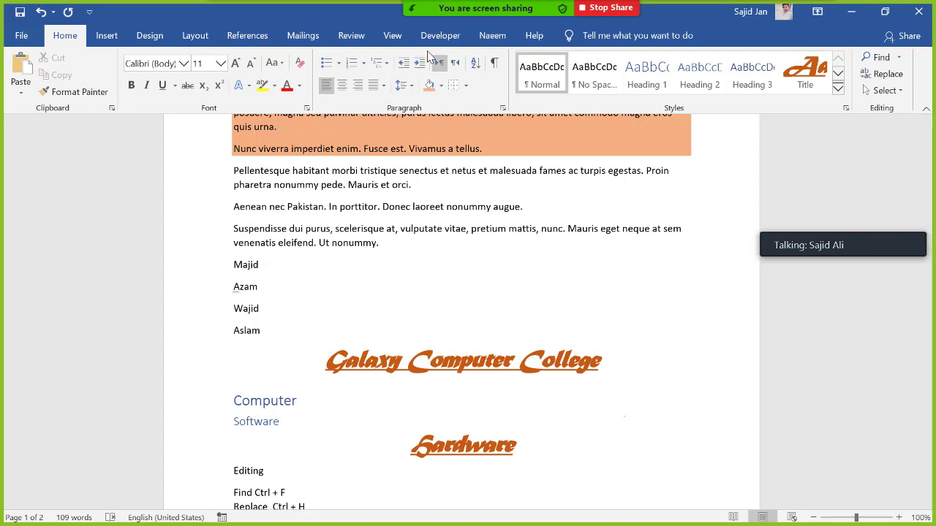
Step: Browse the custom, Home, Insert and Layout tabs, then open Word Options from File
left_click(492, 38)
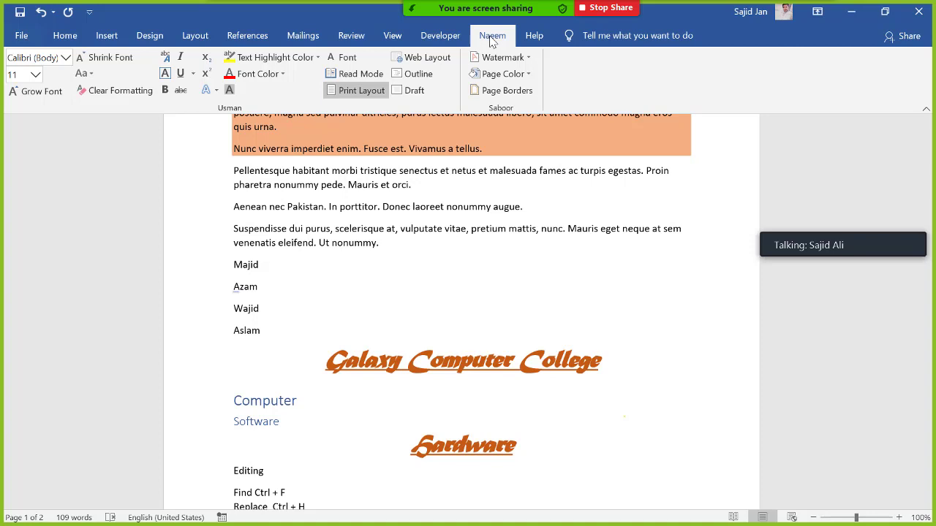
left_click(65, 38)
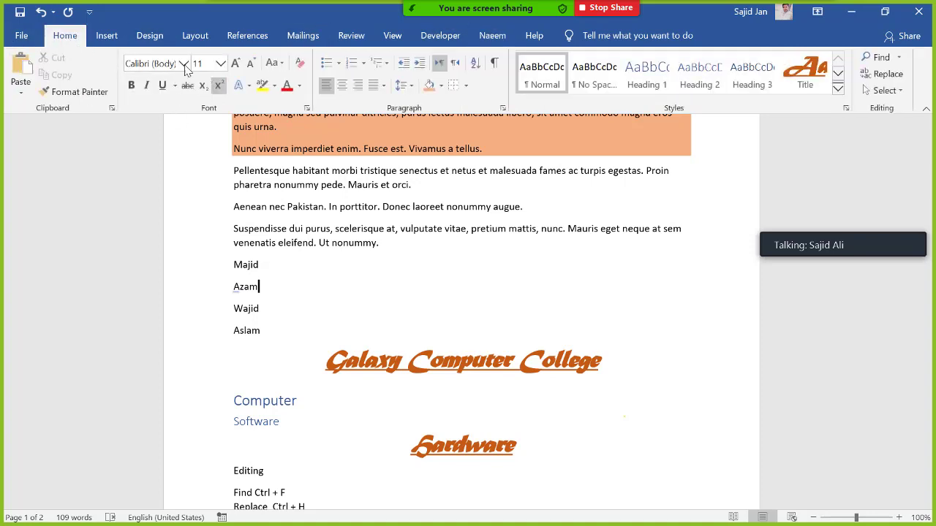
left_click(111, 36)
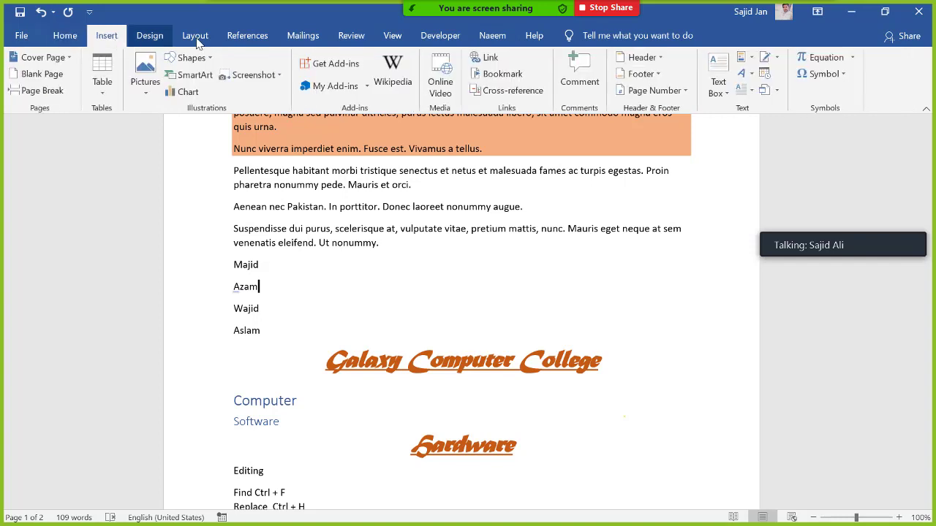
left_click(198, 38)
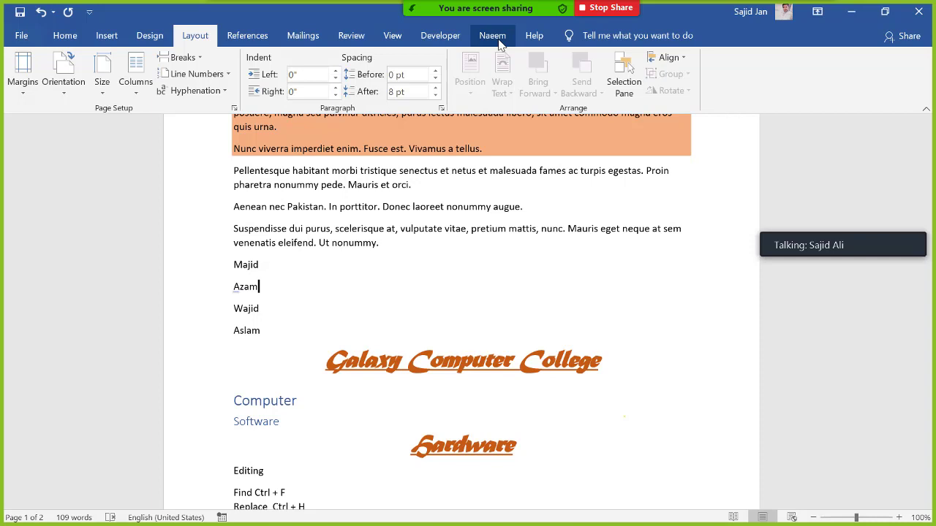
left_click(25, 36)
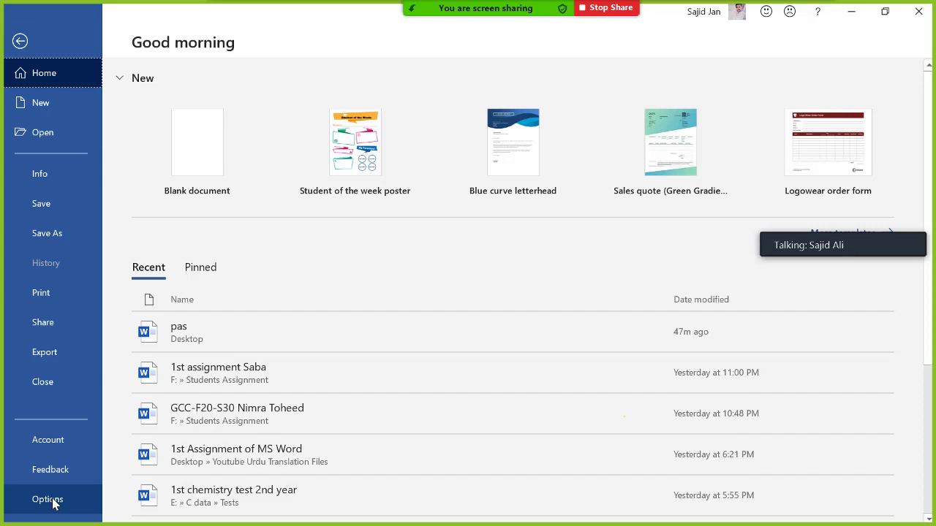
key("Escape")
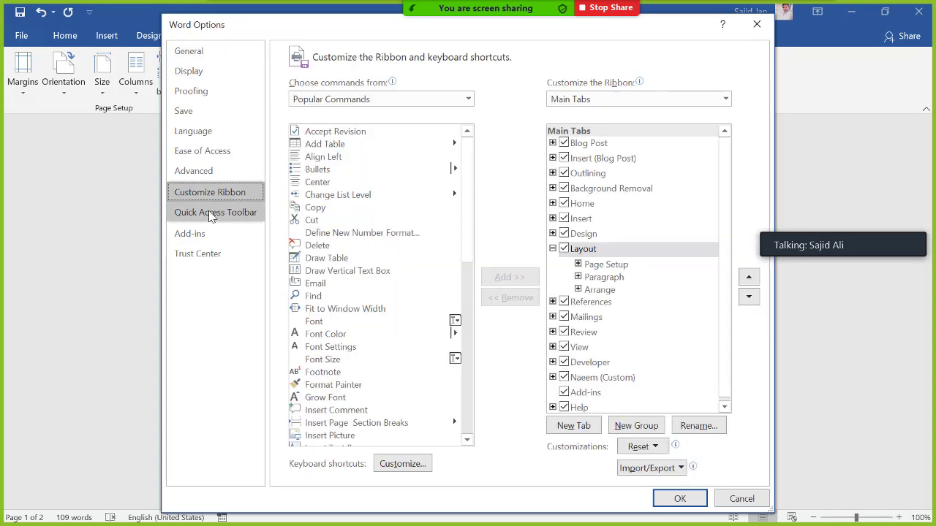
Step: Reset all ribbon and Quick Access Toolbar customizations, confirming the deletion with Yes
left_click(553, 250)
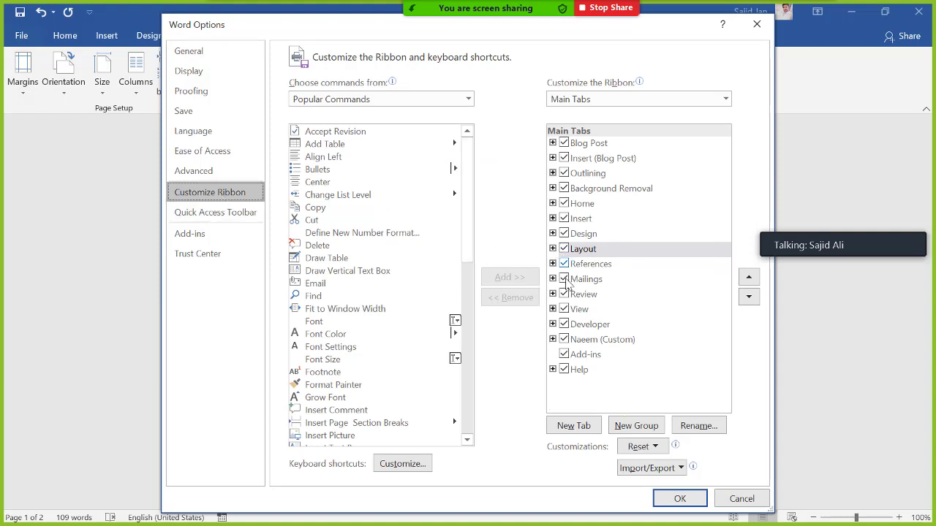
left_click(592, 341)
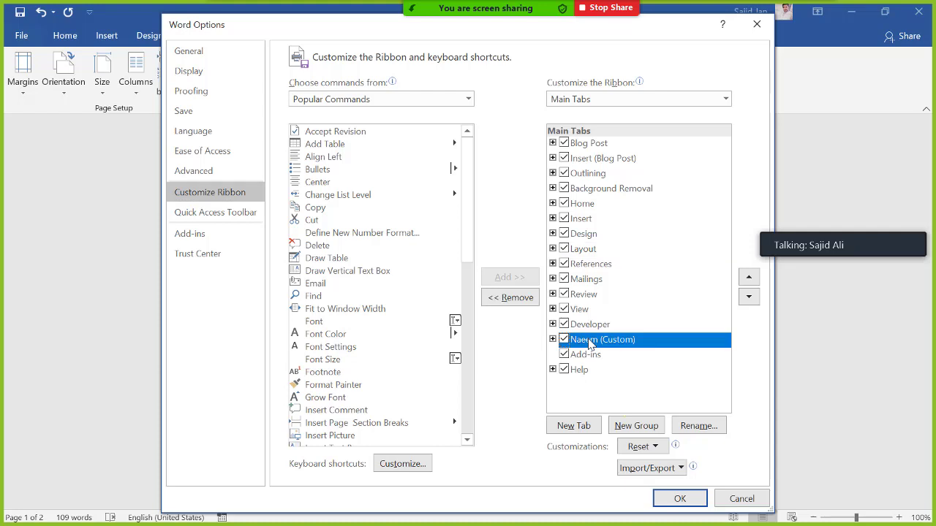
left_click(639, 449)
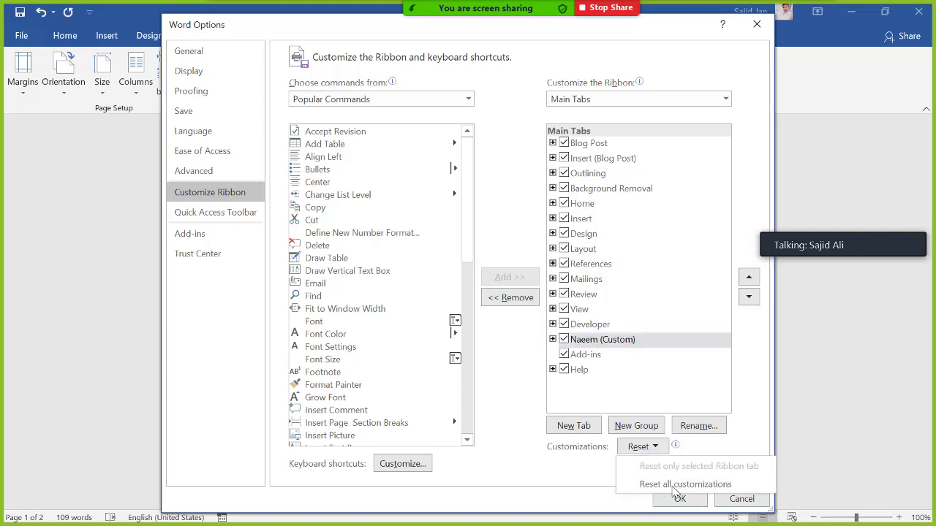
left_click(680, 485)
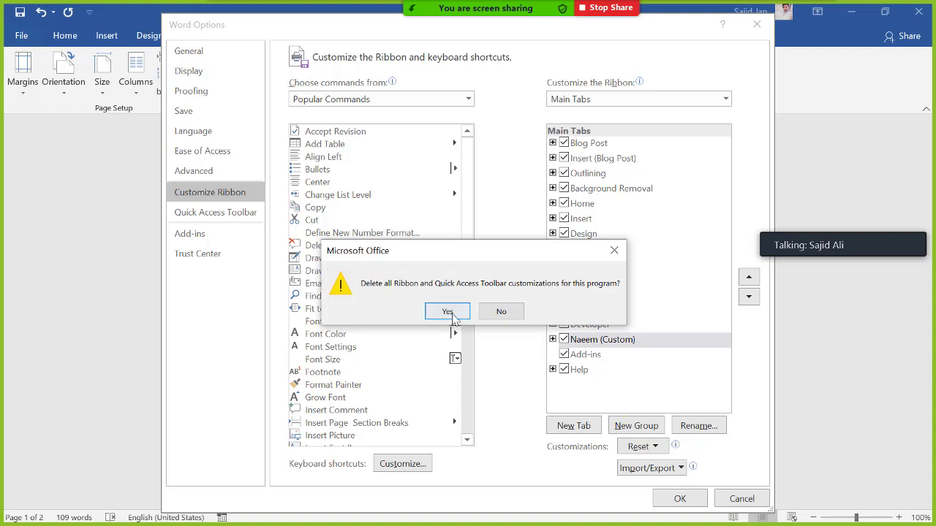
left_click(448, 312)
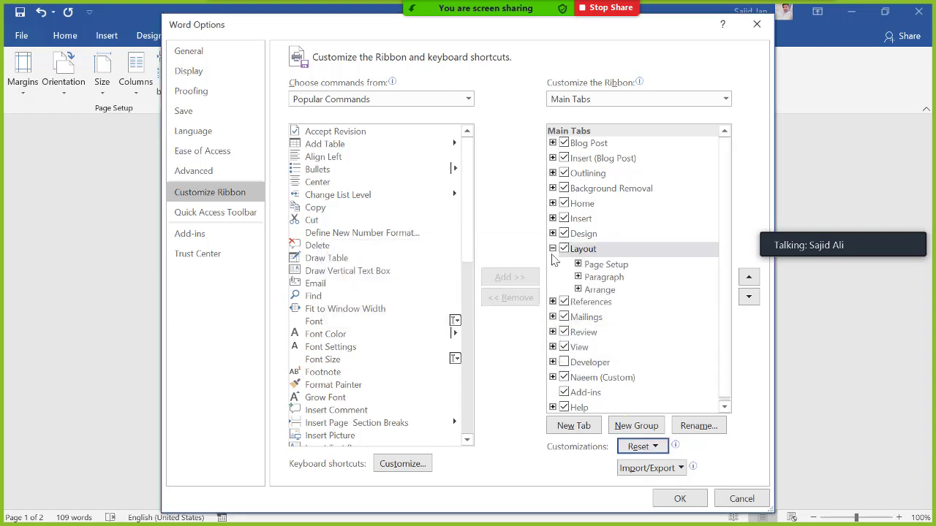
left_click(553, 248)
left_click(564, 339)
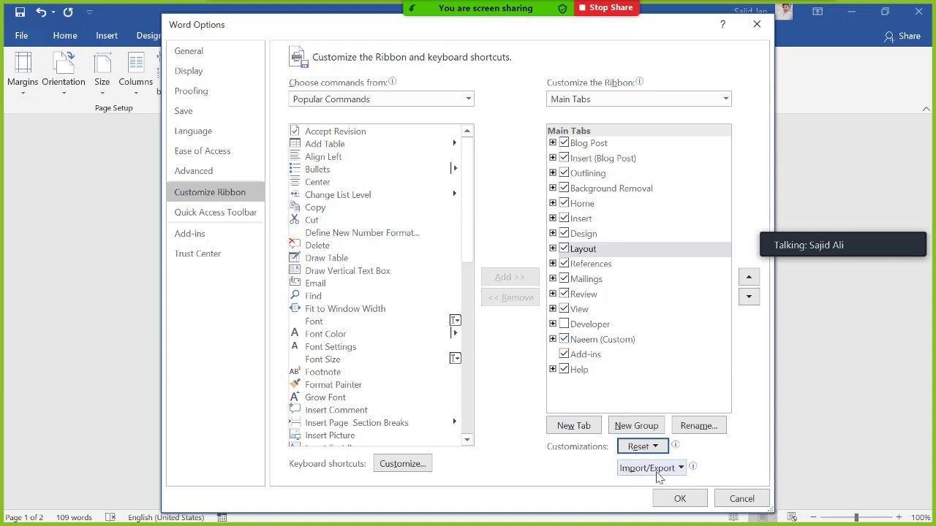
left_click(682, 469)
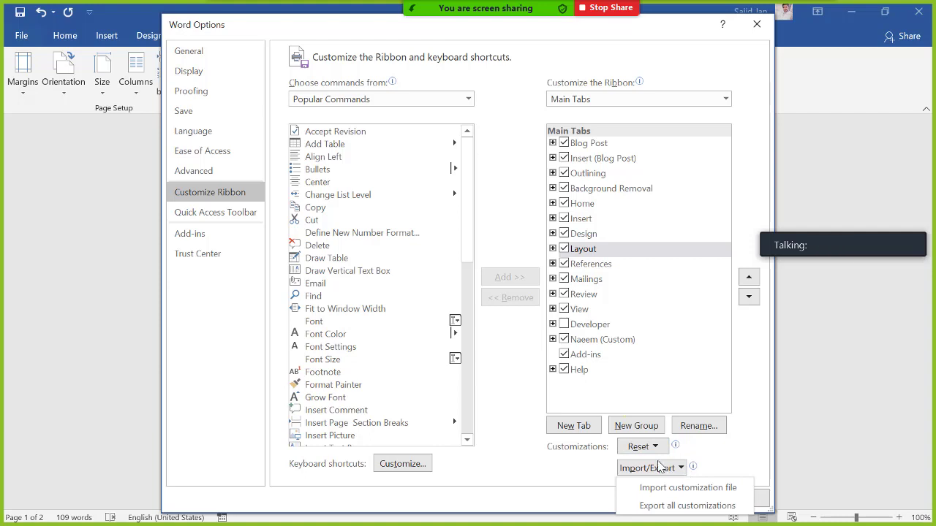
left_click(652, 448)
left_click(652, 447)
left_click(658, 485)
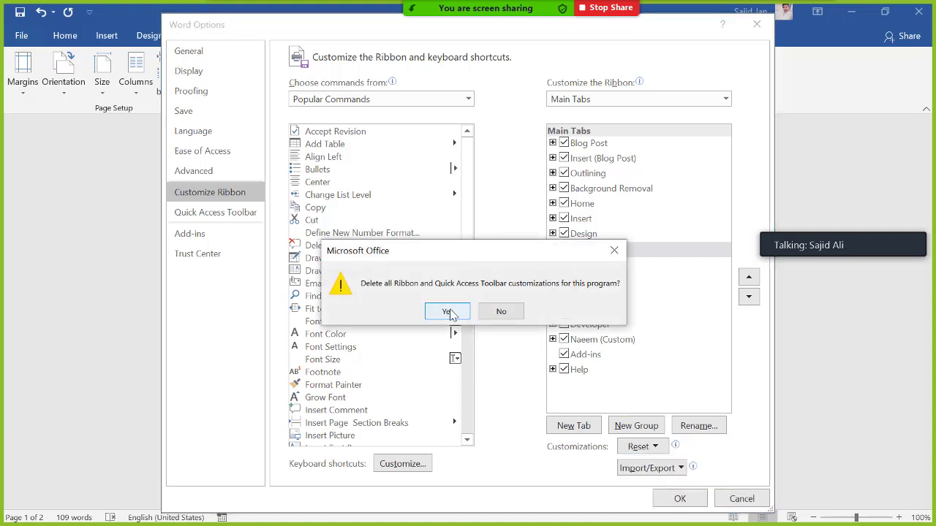
left_click(448, 311)
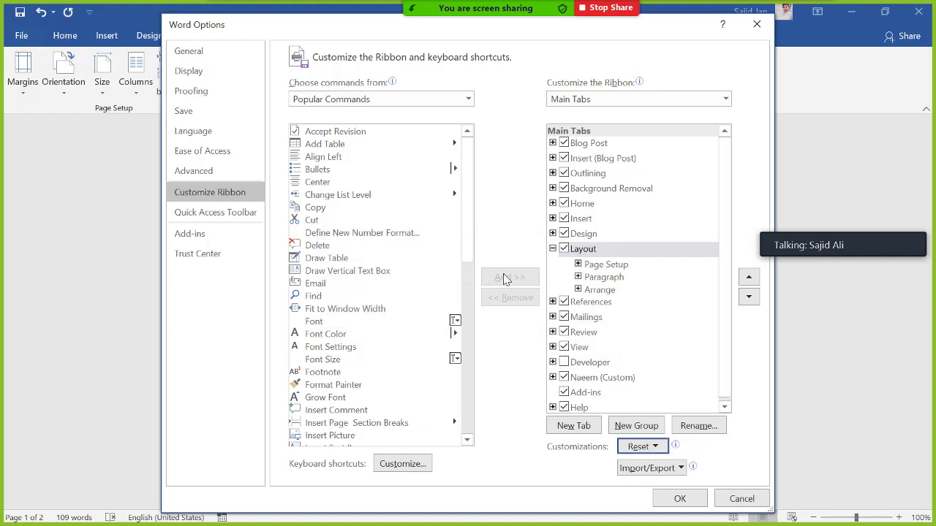
left_click(554, 249)
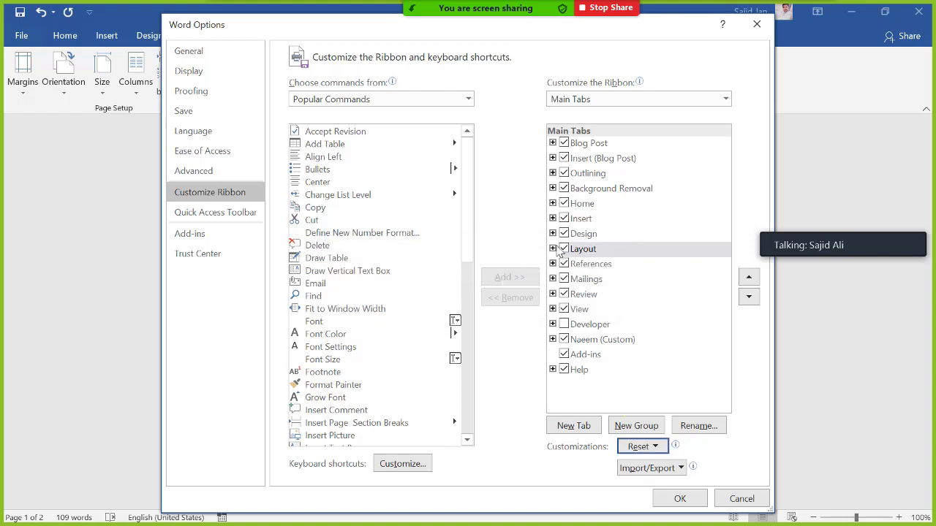
Step: Add a new tab below Layout, rename it GCC, and select its New Group
left_click(632, 430)
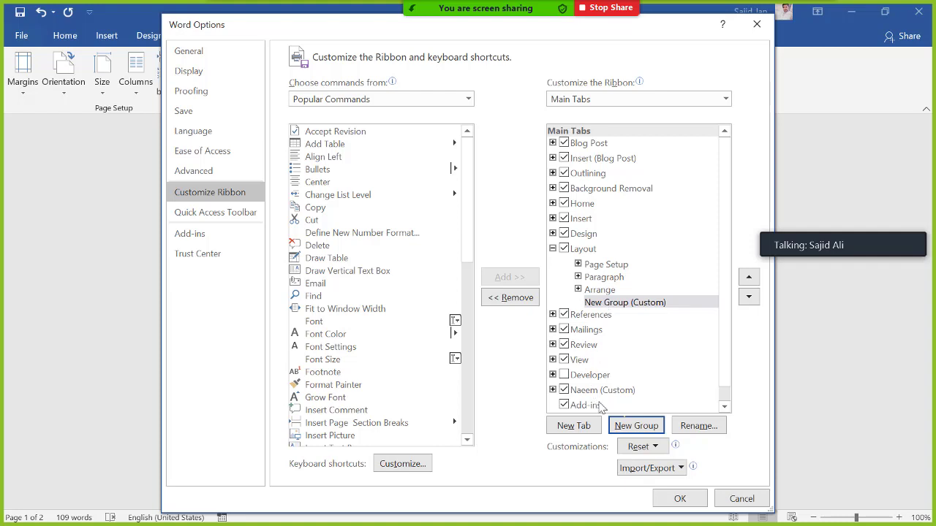
left_click(553, 248)
left_click(573, 428)
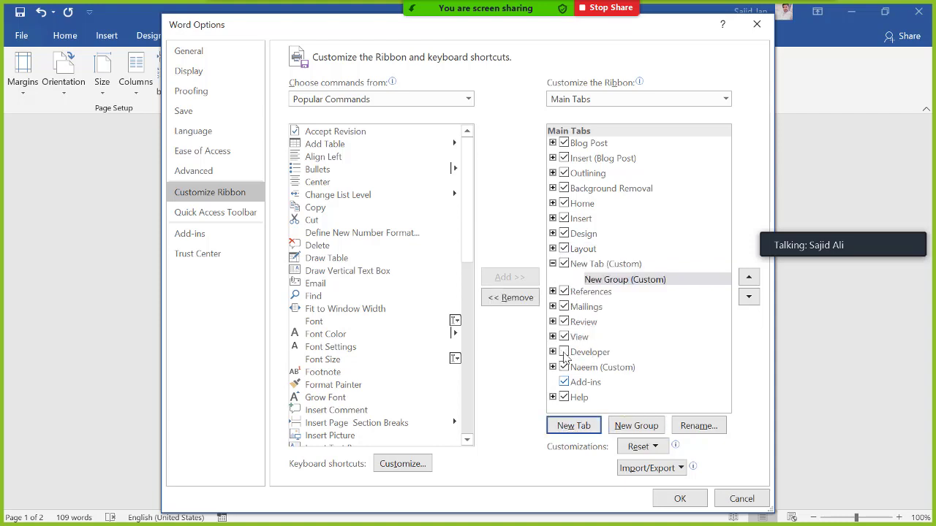
left_click(585, 266)
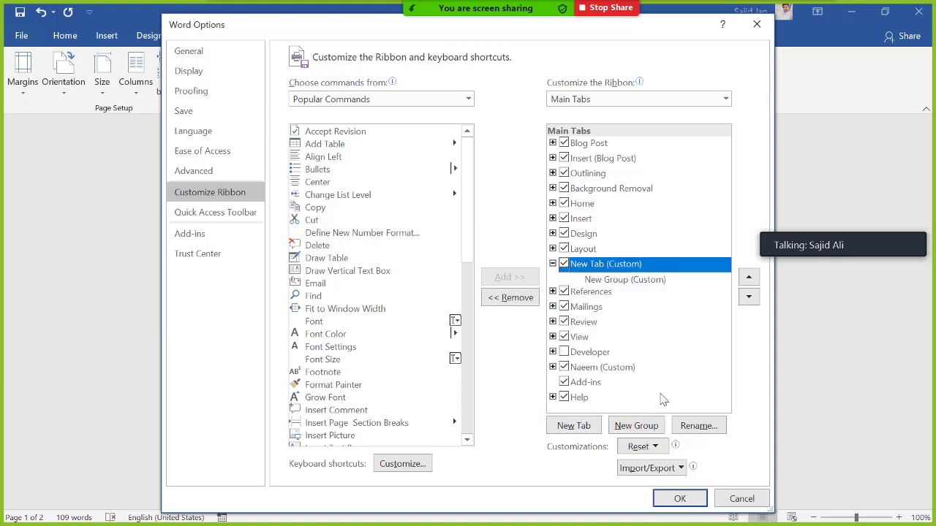
left_click(687, 428)
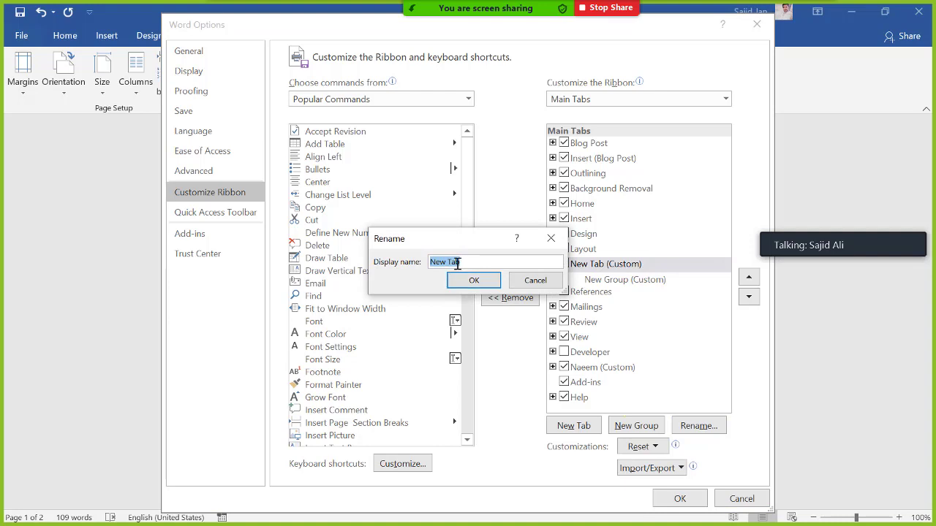
type("GCC")
left_click(469, 282)
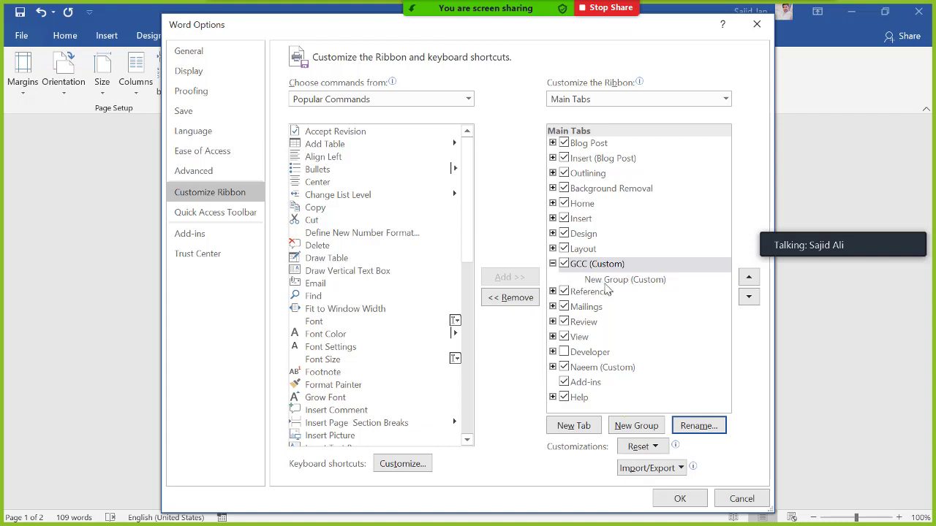
left_click(611, 281)
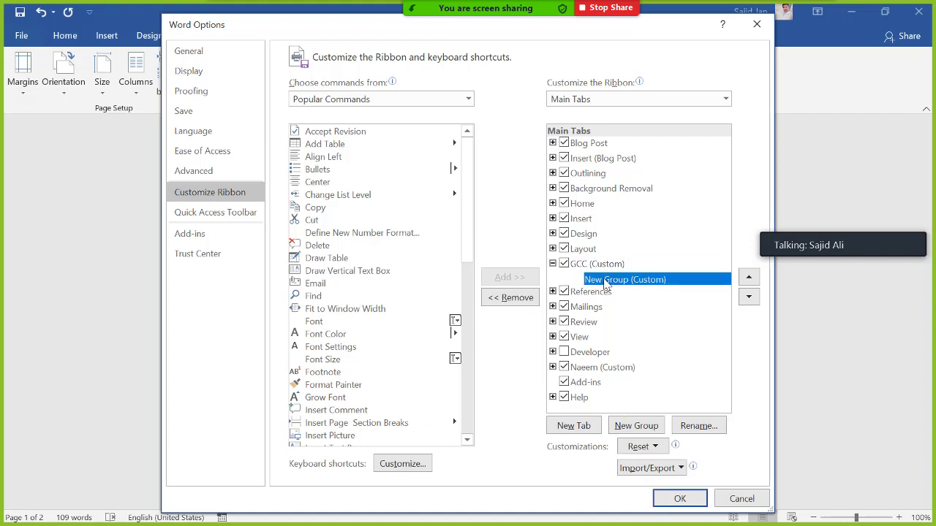
Step: Rename the new group inside GCC to Format with a hand symbol
left_click(699, 426)
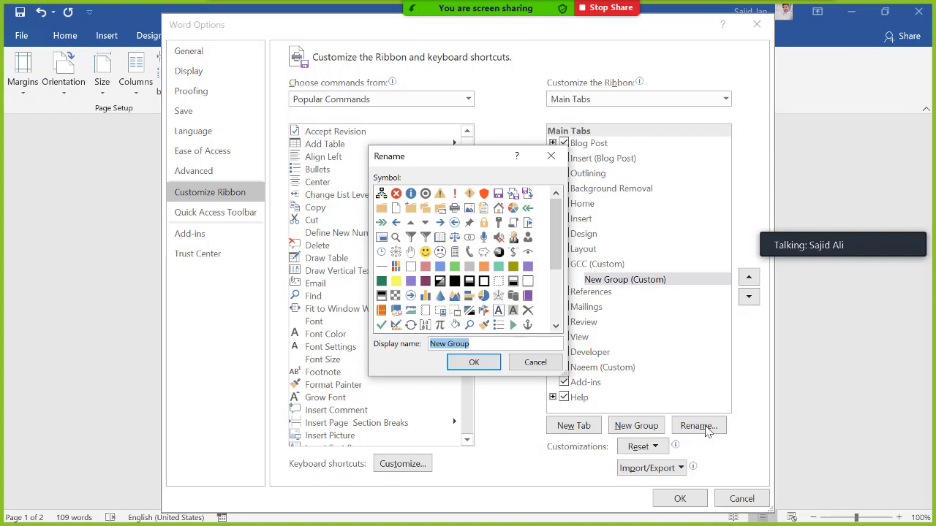
type("Format")
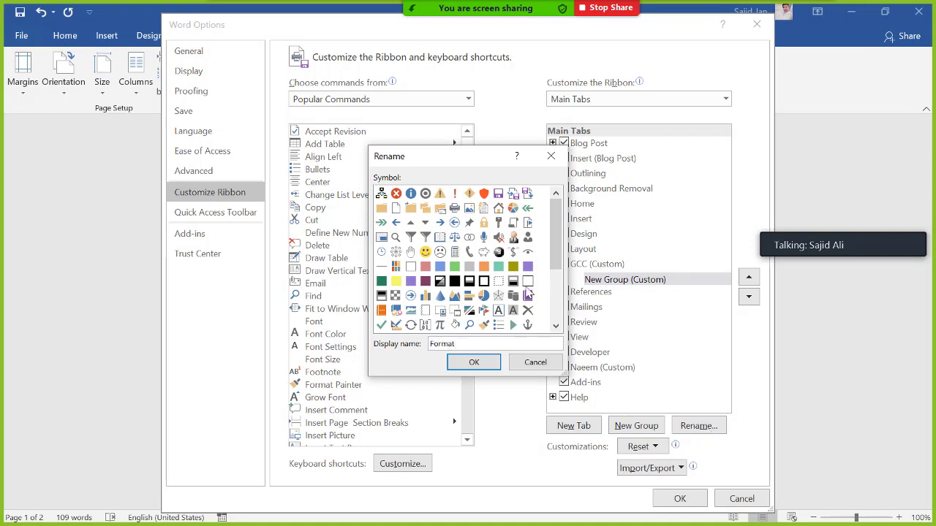
left_click(410, 251)
left_click(462, 366)
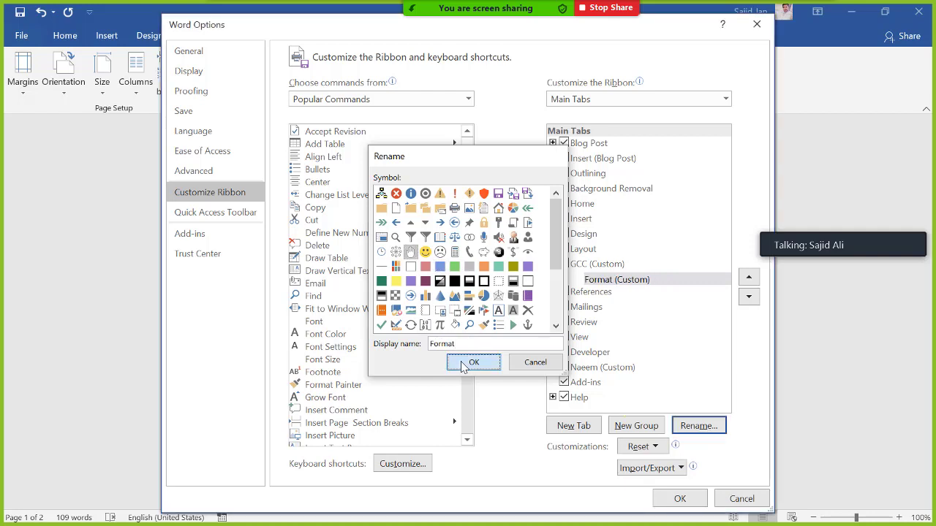
left_click(615, 282)
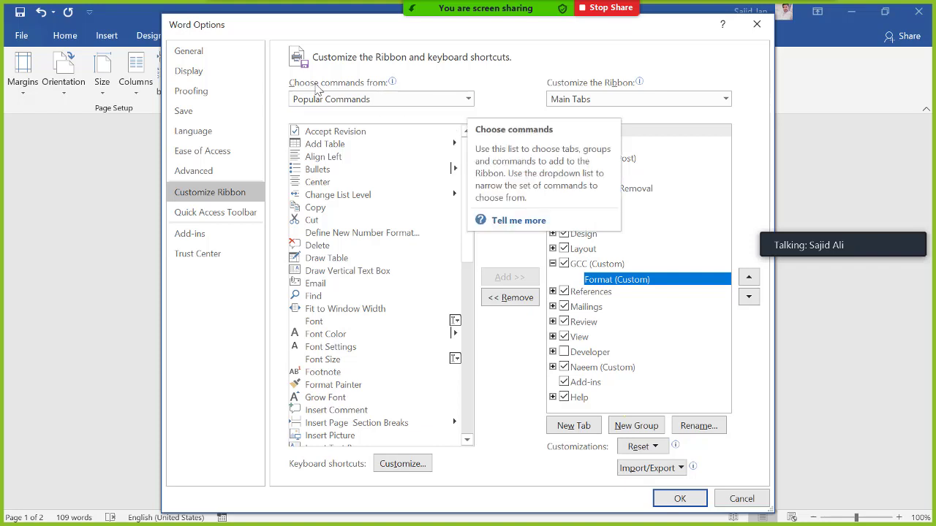
Step: List commands from All Tabs and expand Home > Font in the command list
left_click(469, 99)
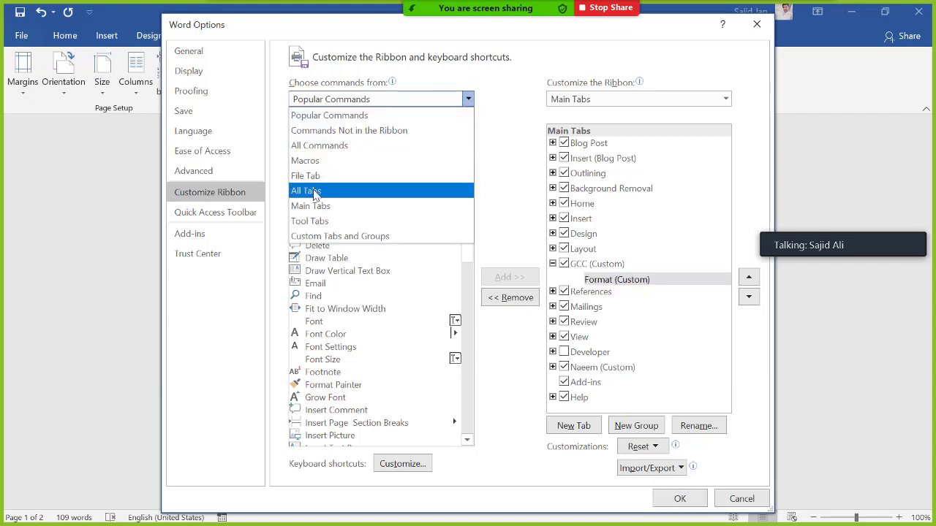
left_click(315, 194)
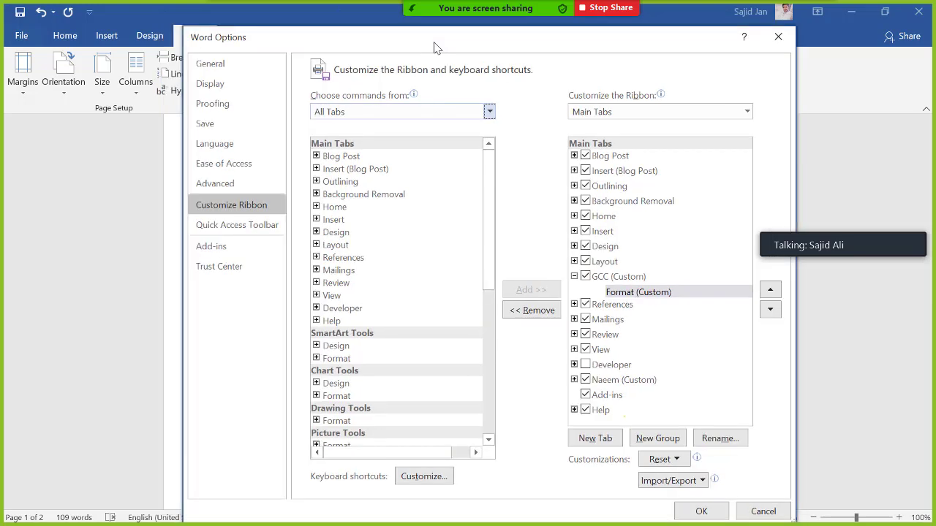
left_click_drag(338, 27, 462, 30)
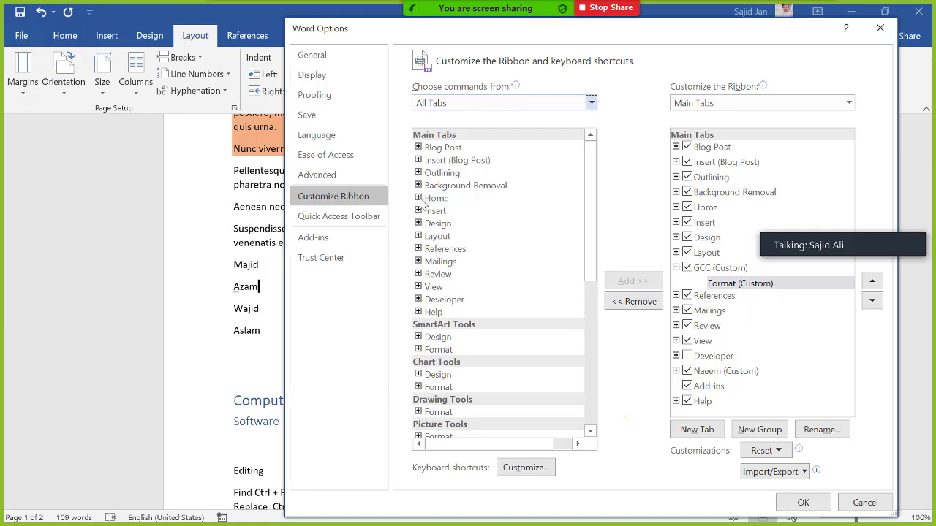
left_click(418, 199)
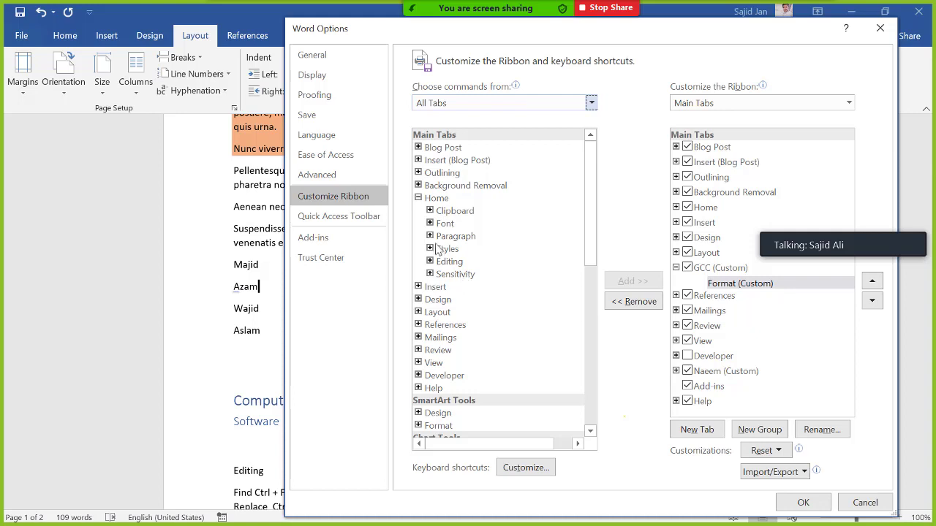
left_click(430, 224)
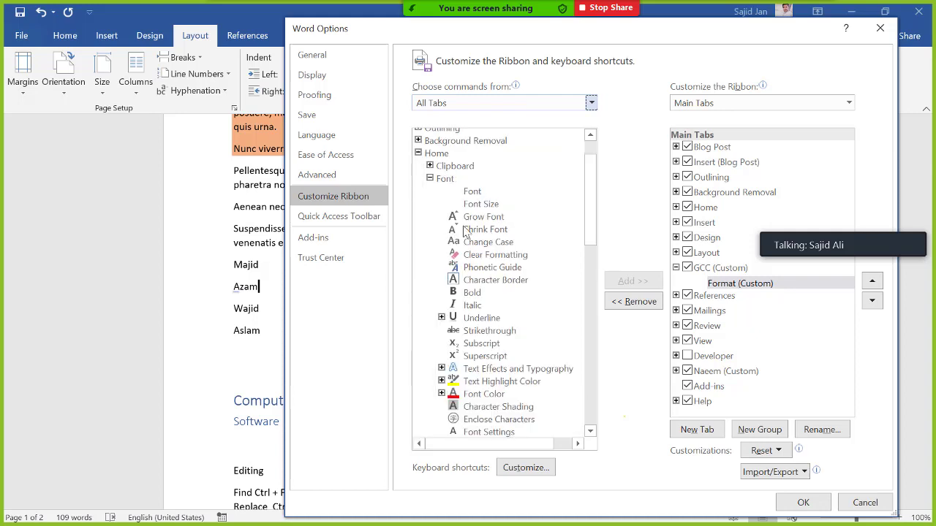
Step: Add Font Size, Font, Bold and Character Shading to the Format group
left_click(482, 205)
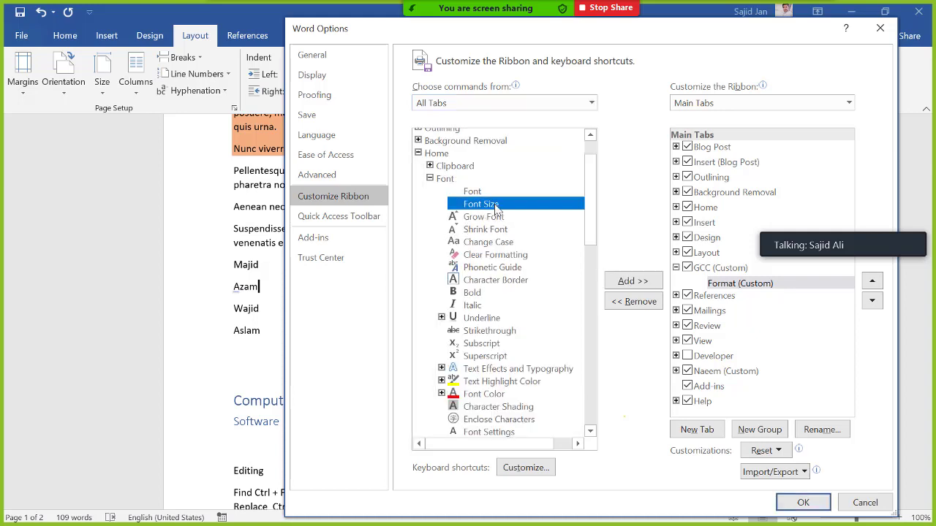
left_click(642, 282)
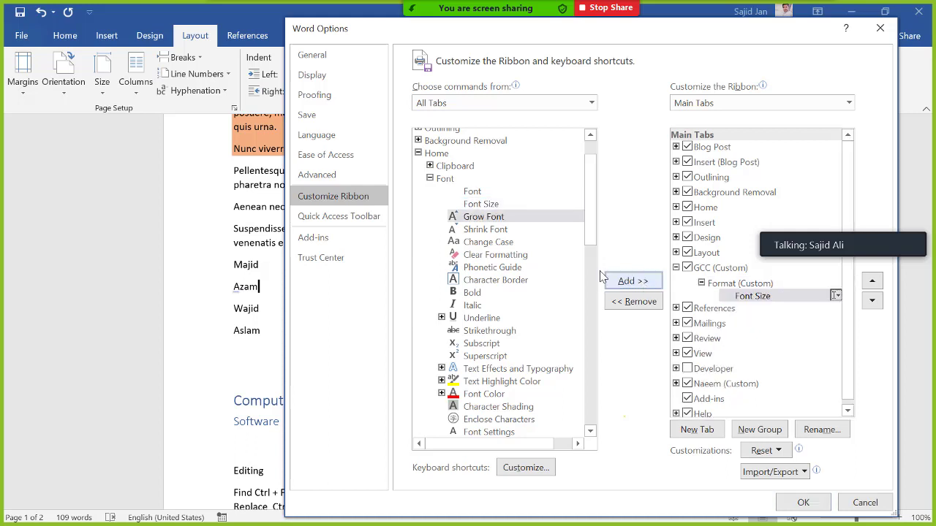
left_click(474, 192)
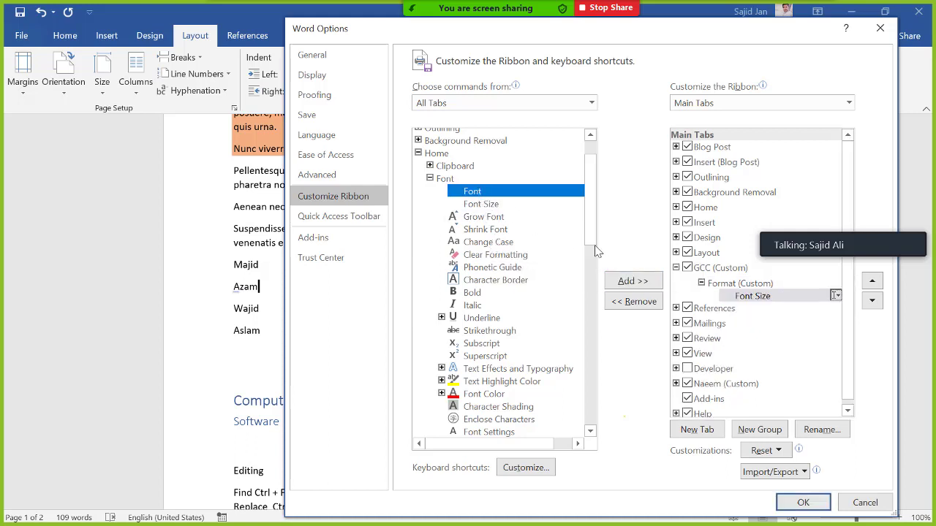
left_click(634, 282)
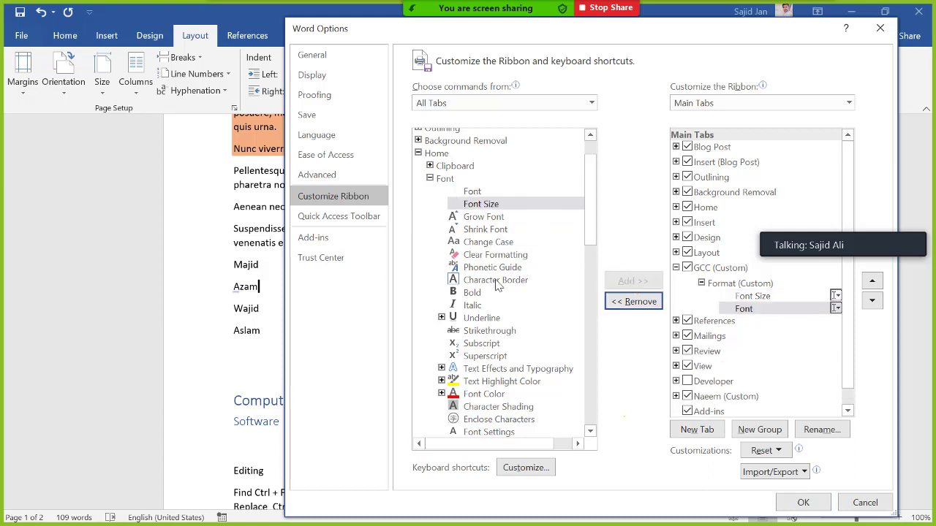
left_click(472, 294)
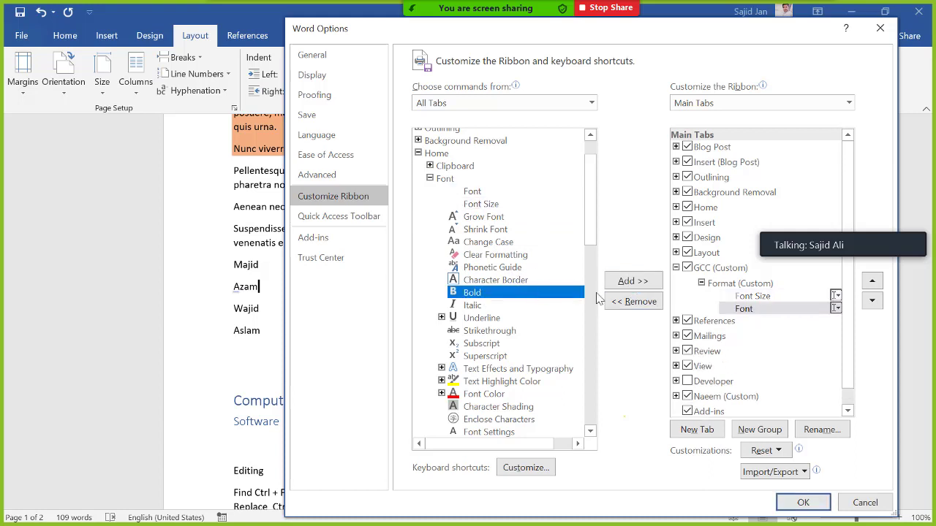
left_click(641, 289)
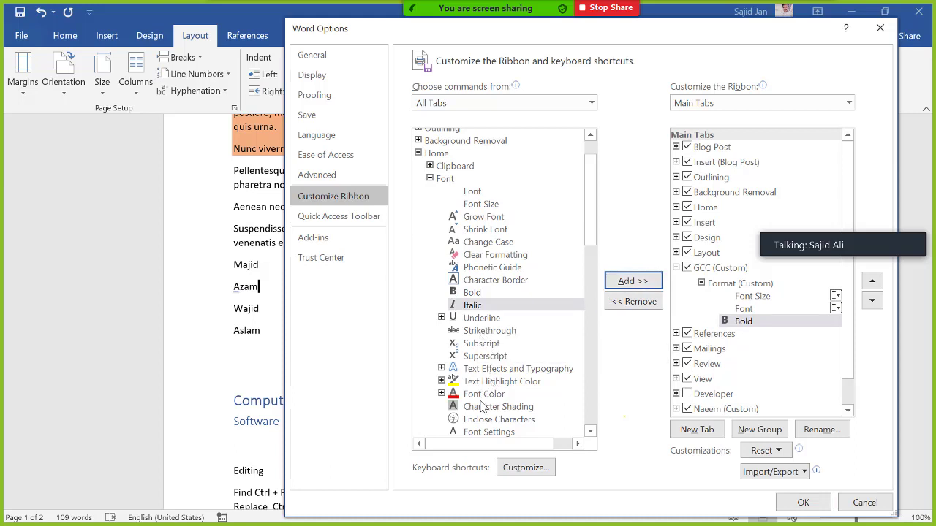
scroll(483, 407, "down", 1)
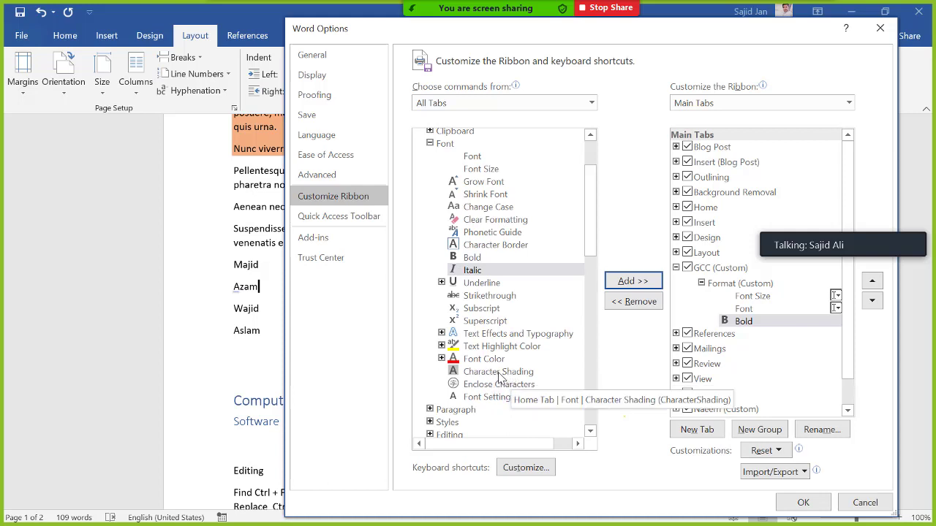
left_click(500, 373)
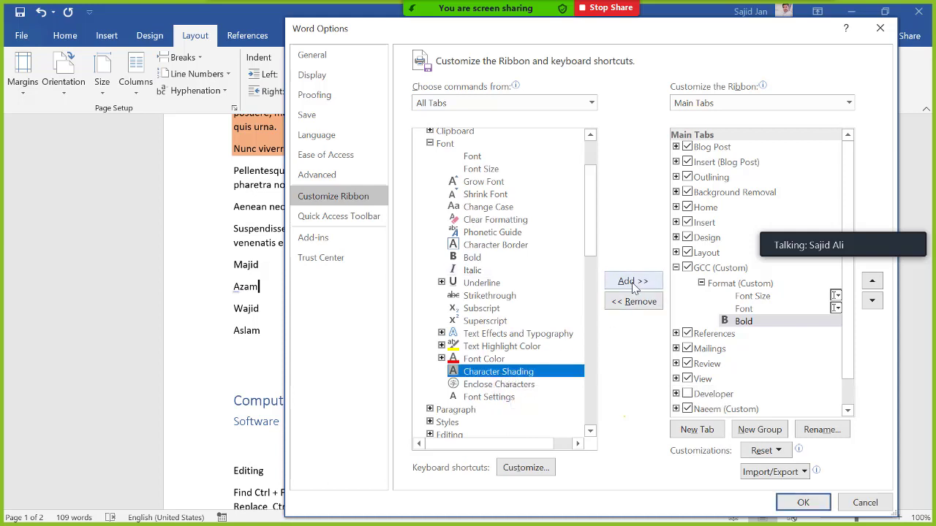
left_click(633, 282)
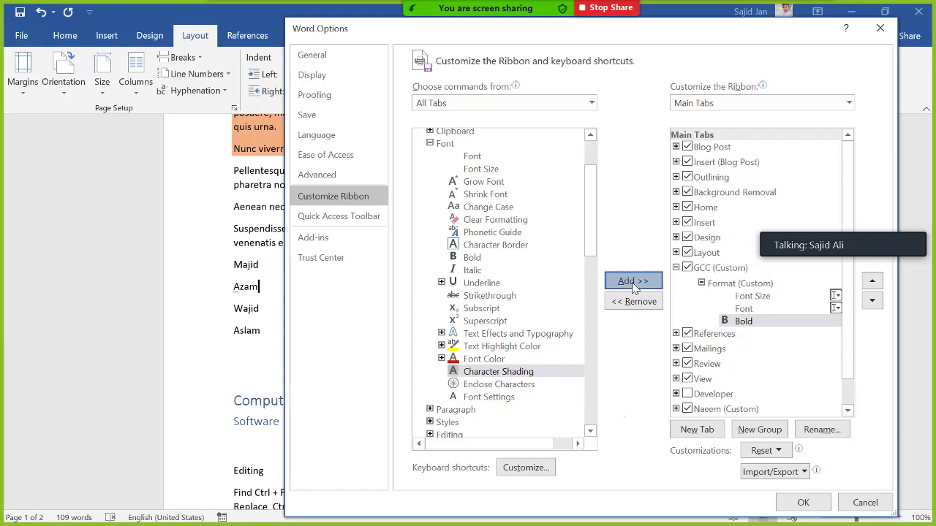
left_click(430, 144)
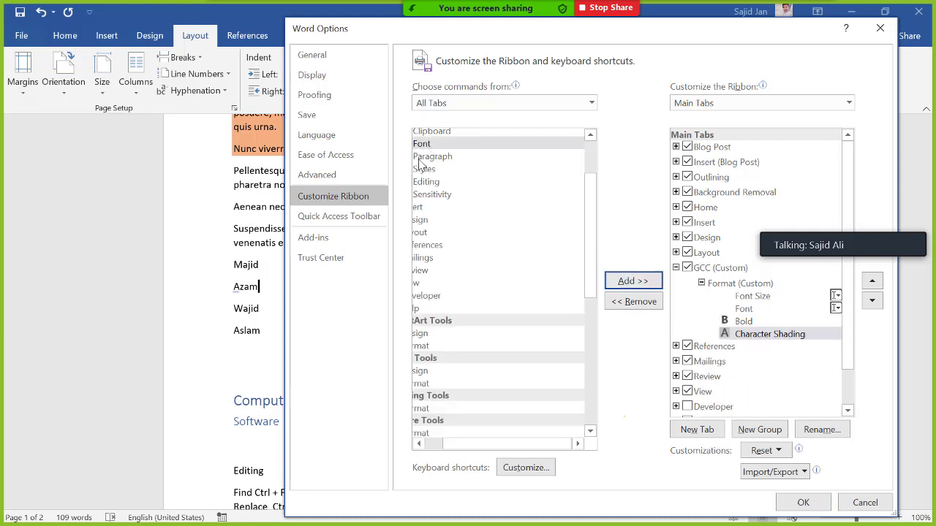
Step: From Home > Paragraph, add Change List Level and Define New Number Format to Format
left_click(425, 157)
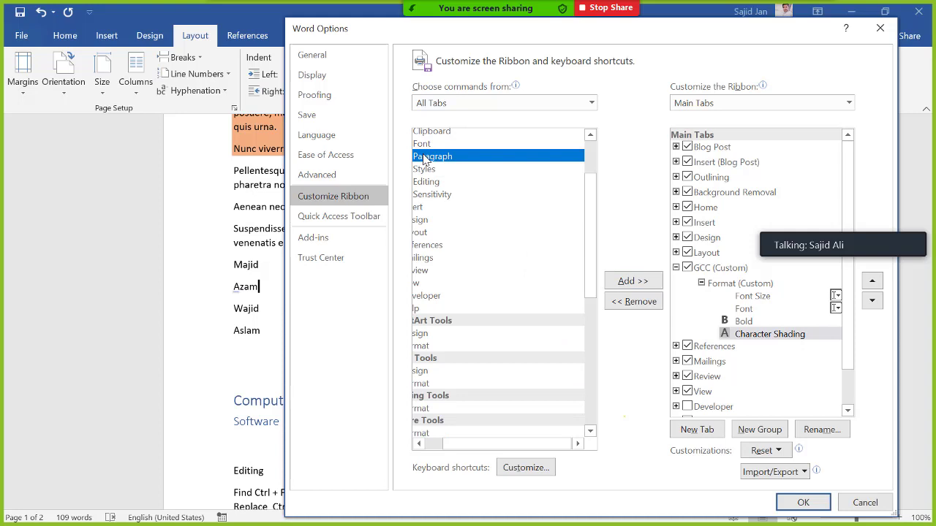
double_click(425, 157)
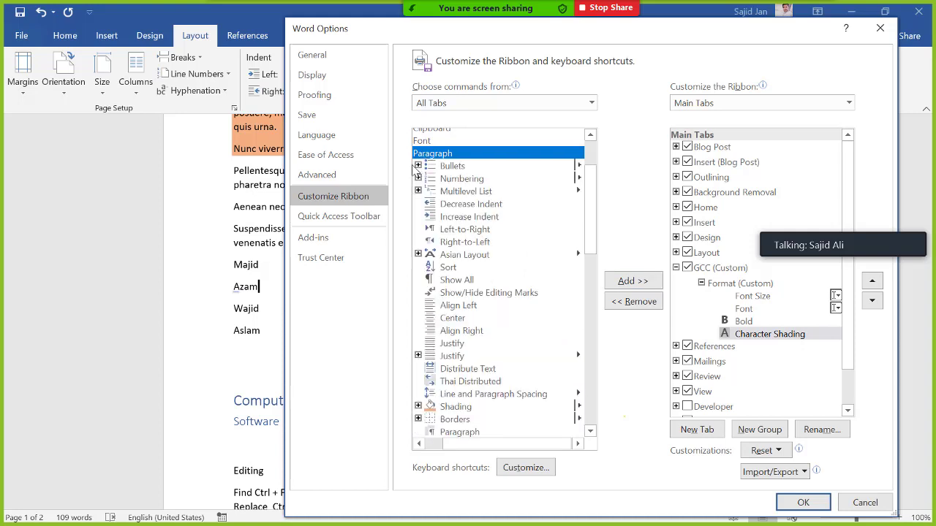
left_click(419, 166)
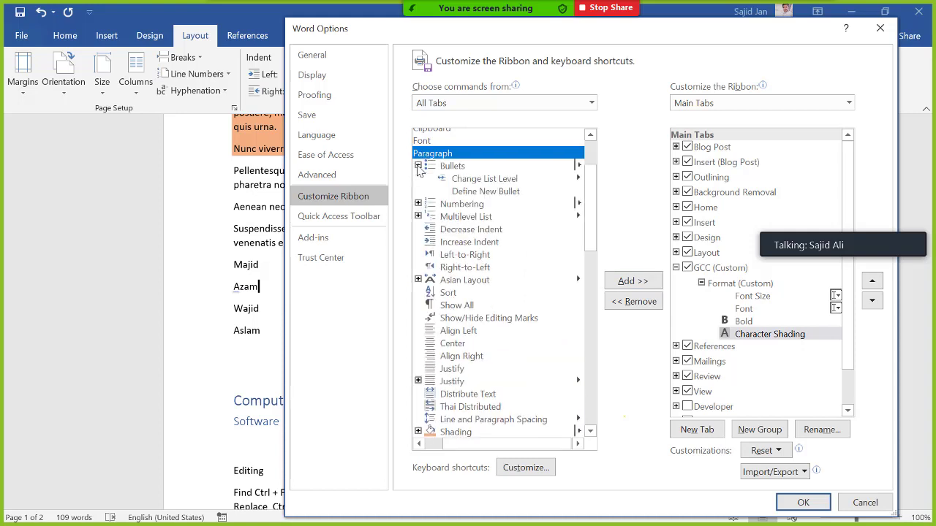
left_click(477, 181)
left_click(649, 285)
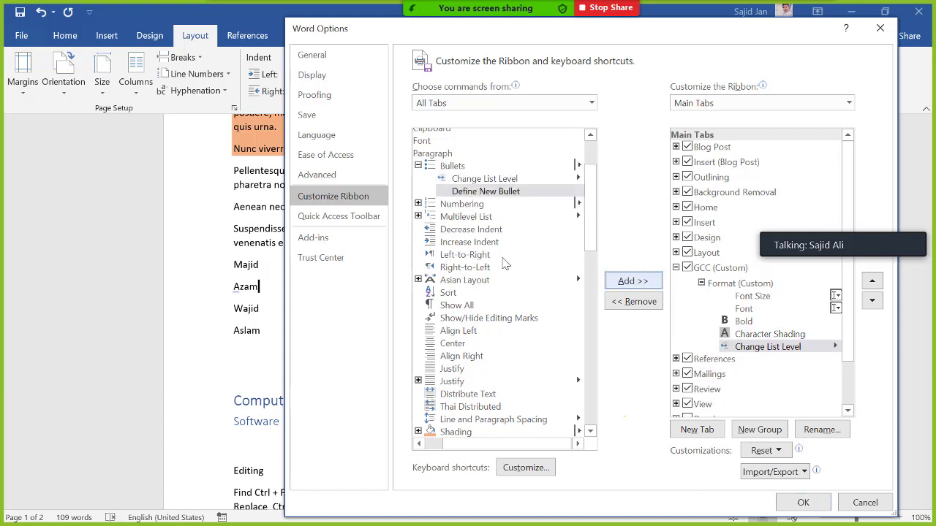
left_click(419, 204)
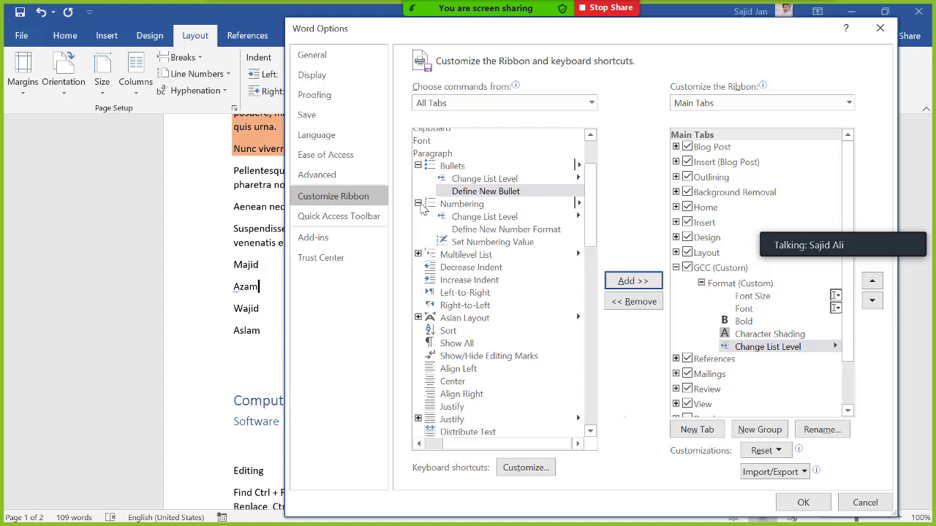
left_click(483, 218)
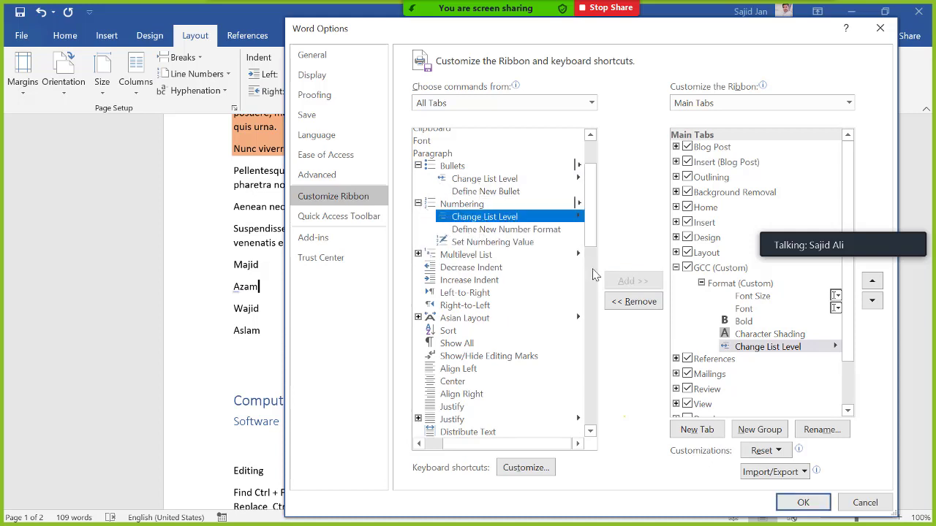
left_click(503, 233)
left_click(633, 286)
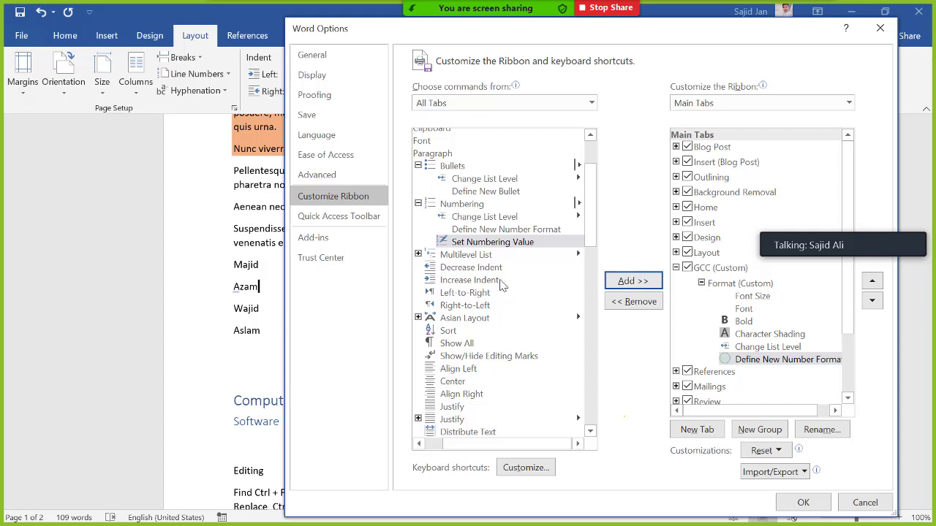
left_click(418, 205)
left_click(418, 167)
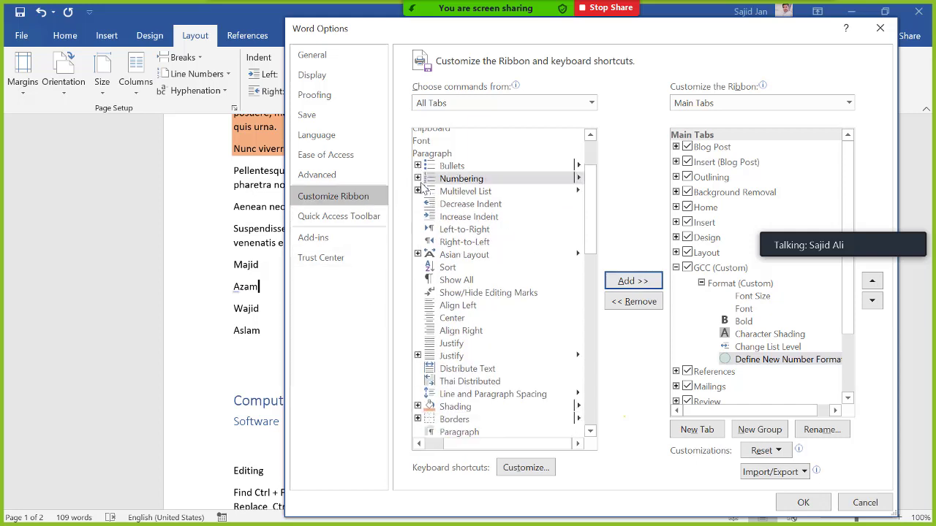
Step: Save the ribbon changes, switch to the GCC tab, and try its font size and font lists
left_click(803, 503)
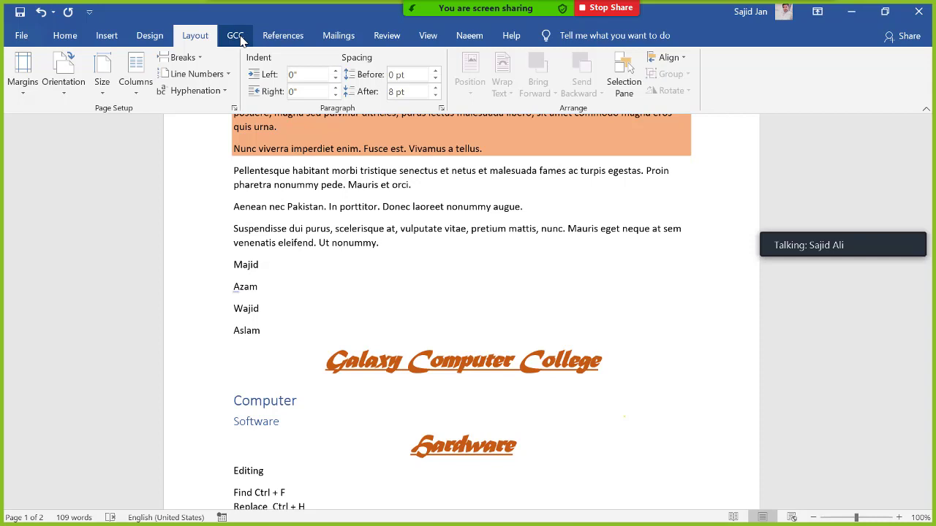
left_click(235, 37)
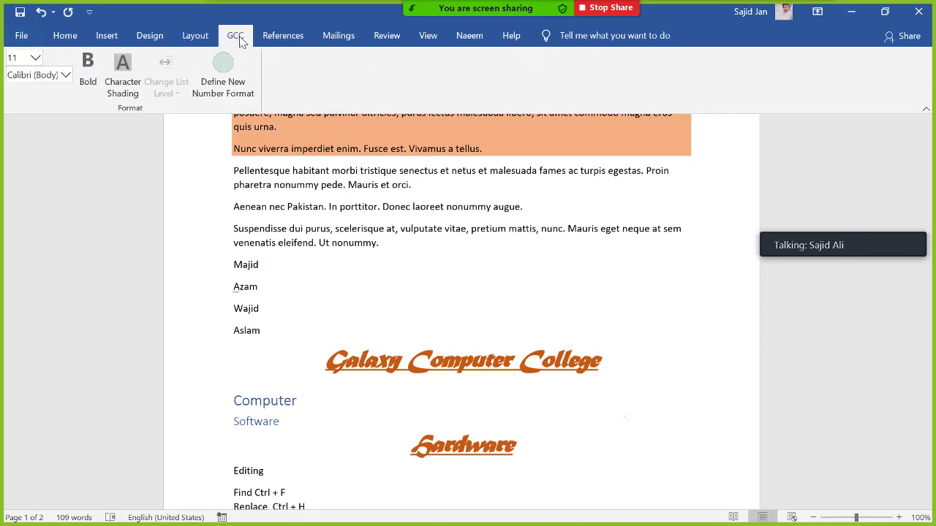
left_click(35, 58)
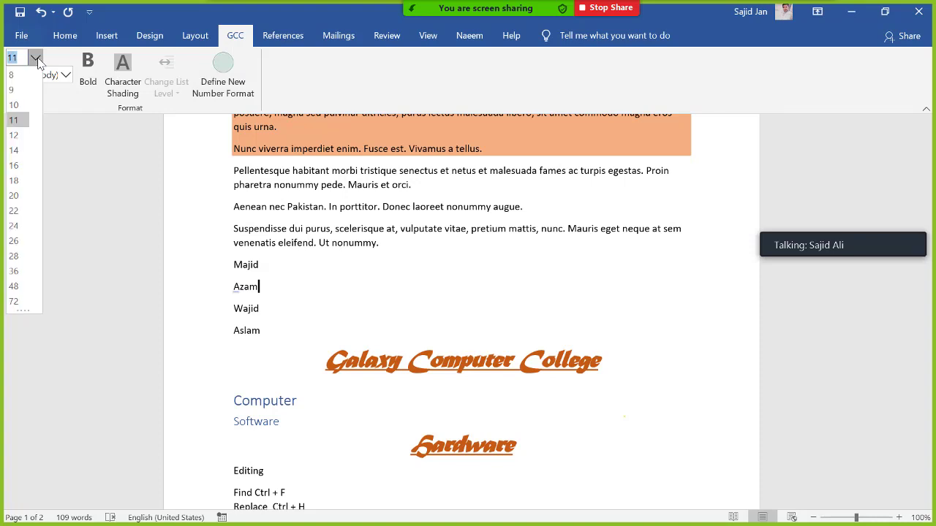
left_click(37, 59)
left_click(66, 76)
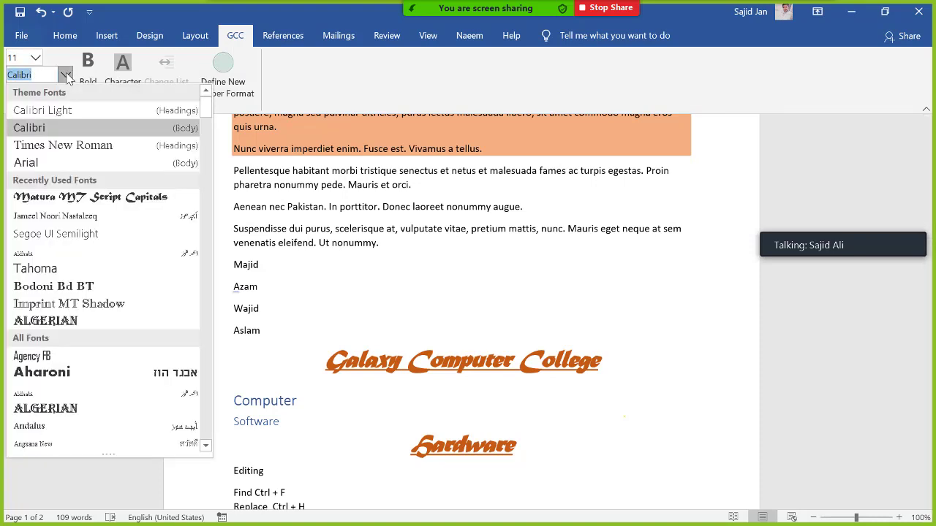
left_click(66, 76)
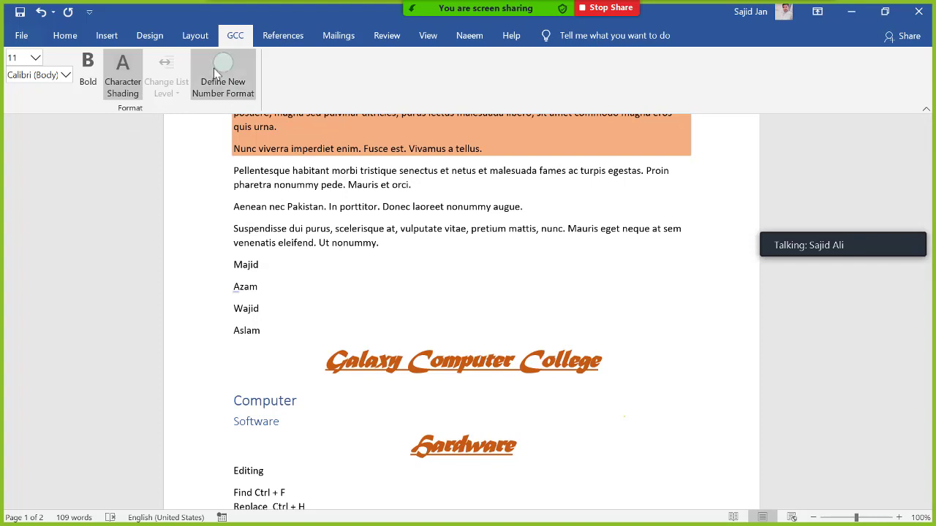
Step: Reopen Customize Ribbon and add a second group named SA below Format in GCC
left_click(22, 36)
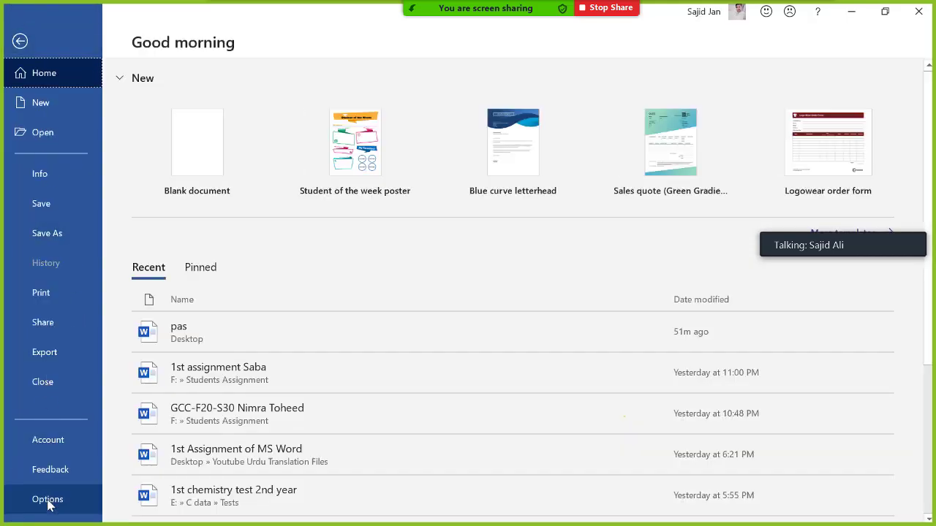
key("Escape")
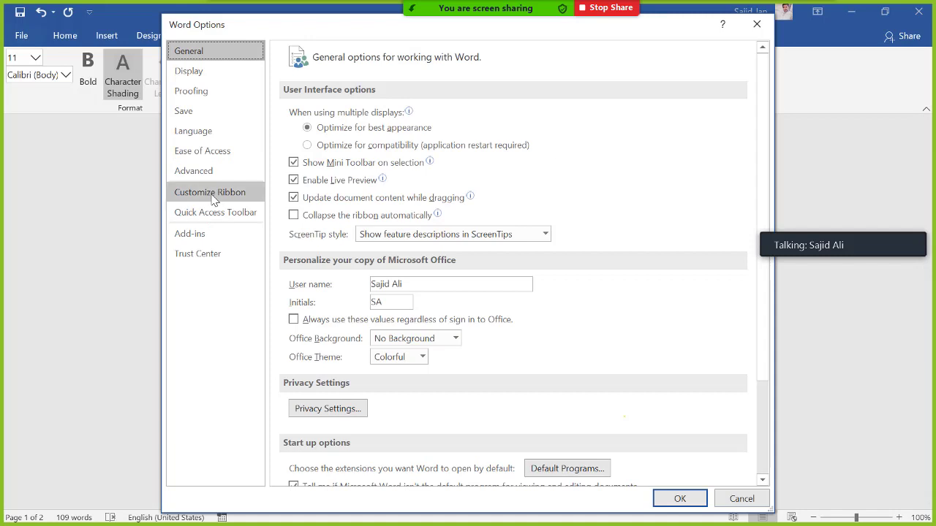
left_click(212, 194)
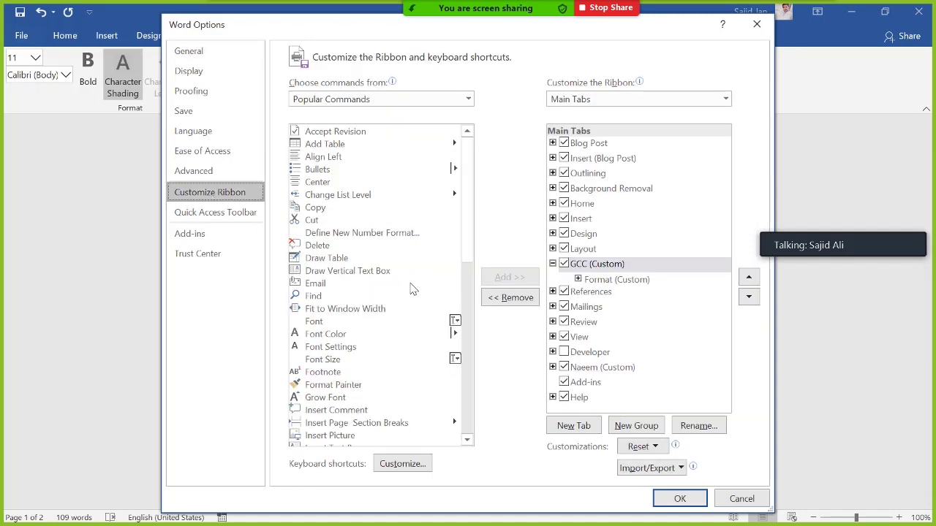
left_click(618, 282)
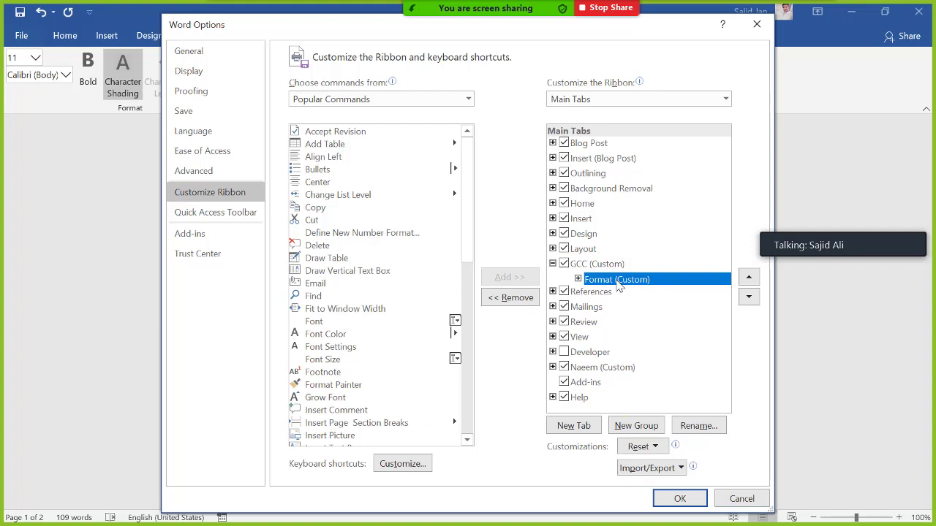
left_click(636, 428)
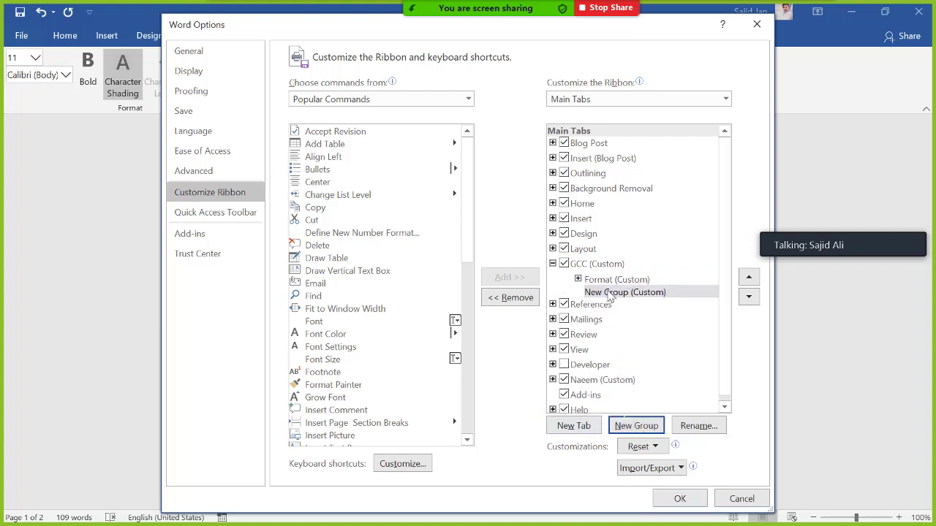
left_click(698, 427)
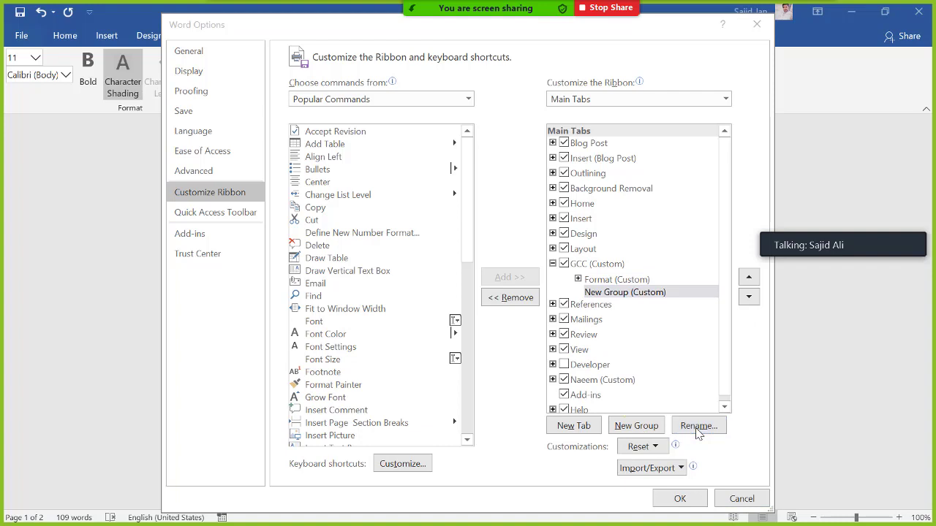
type("Sa")
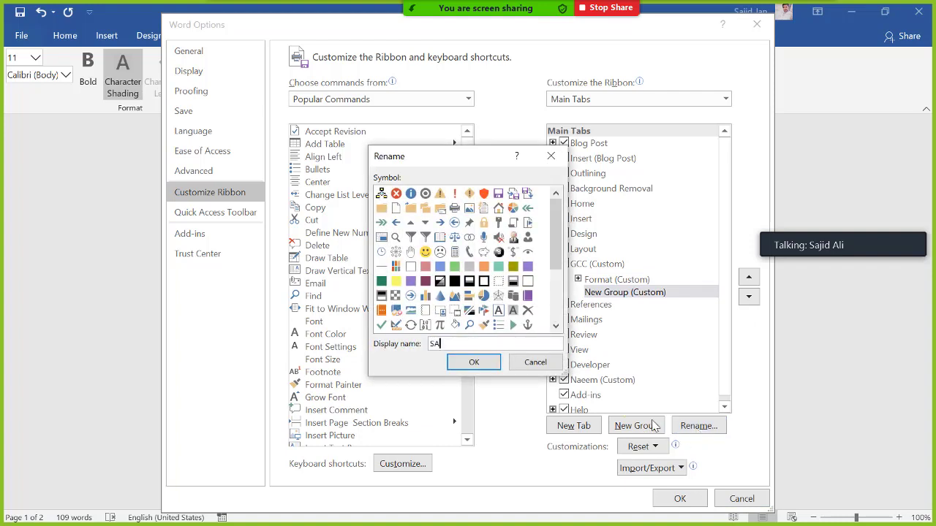
left_click(481, 364)
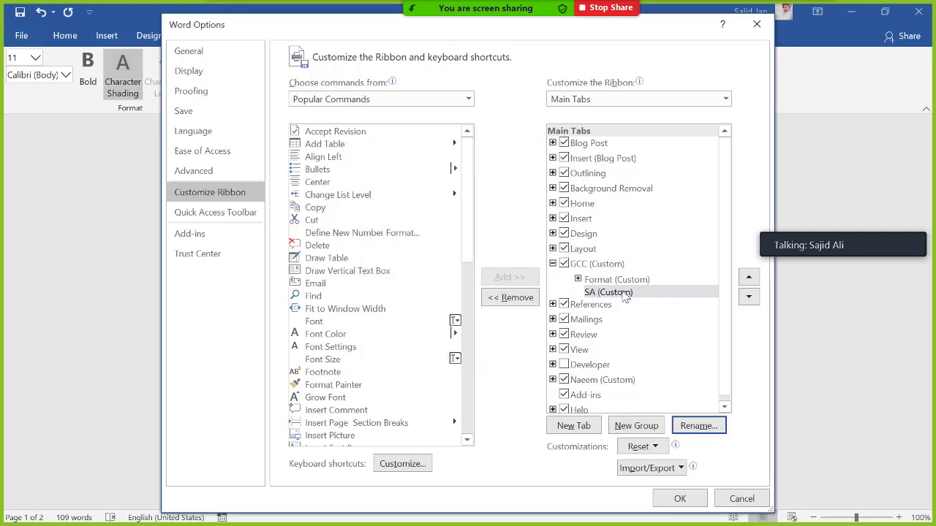
left_click(469, 102)
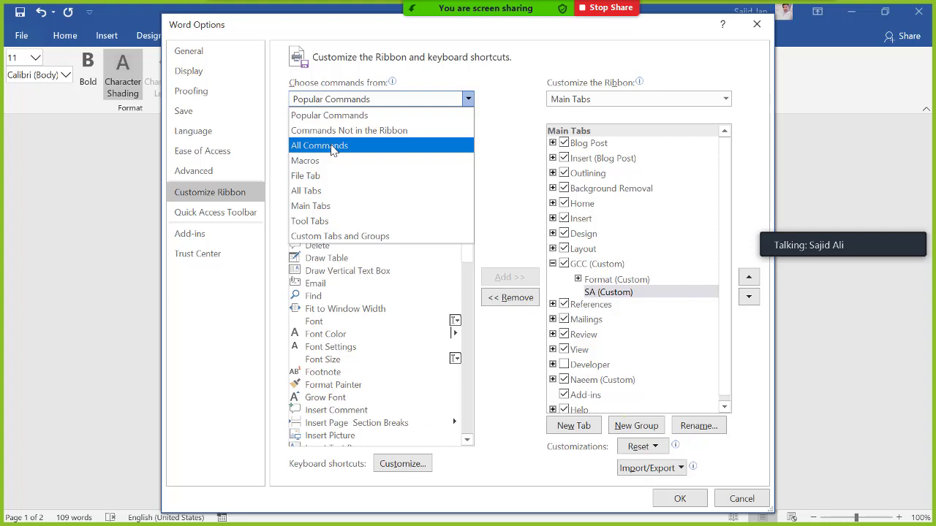
Step: From All Commands, add Bullets, Center and Change Case to the SA group
left_click(333, 148)
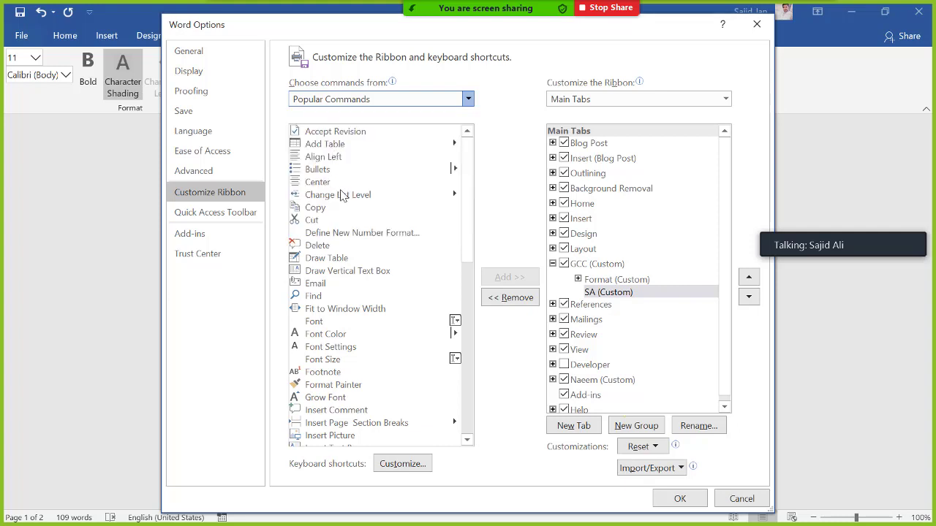
scroll(348, 192, "down", 5)
scroll(348, 192, "down", 2)
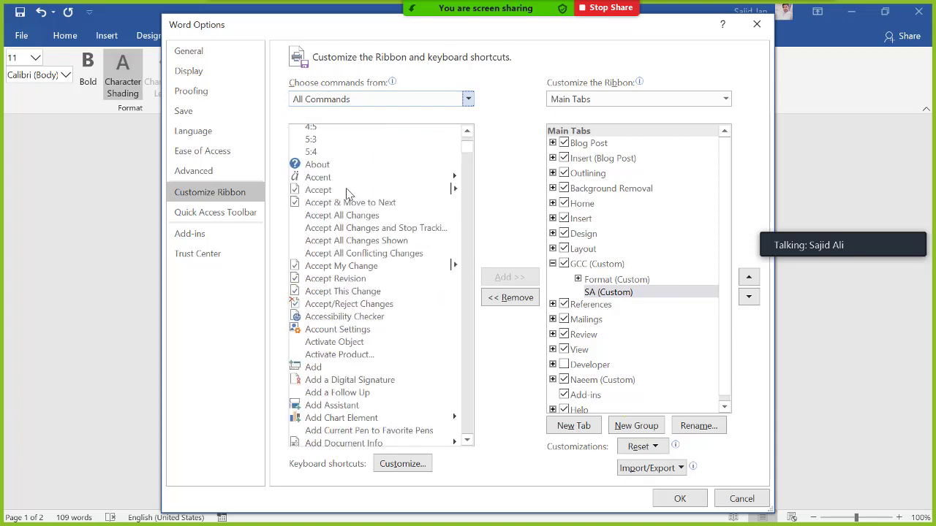
scroll(348, 191, "down", 5)
scroll(348, 193, "down", 5)
scroll(348, 193, "down", 5)
scroll(348, 193, "down", 5)
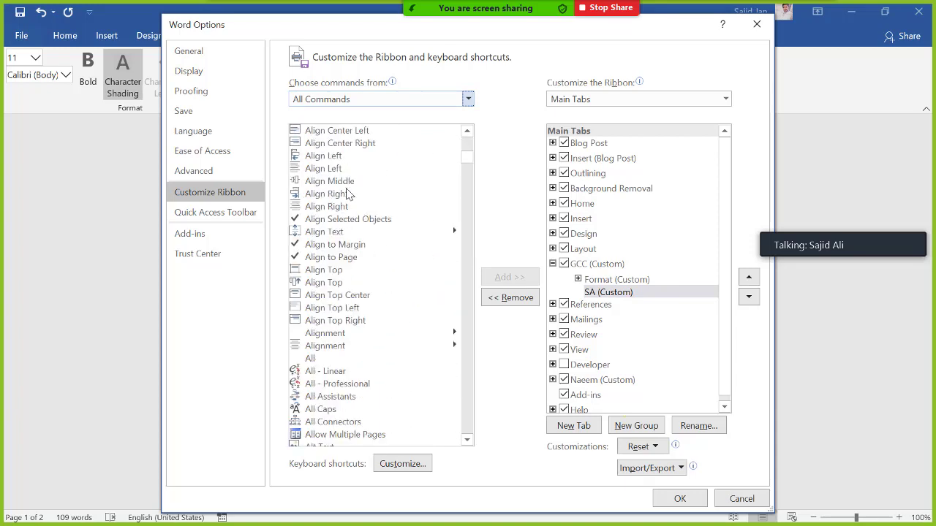
scroll(348, 193, "down", 5)
scroll(348, 193, "down", 4)
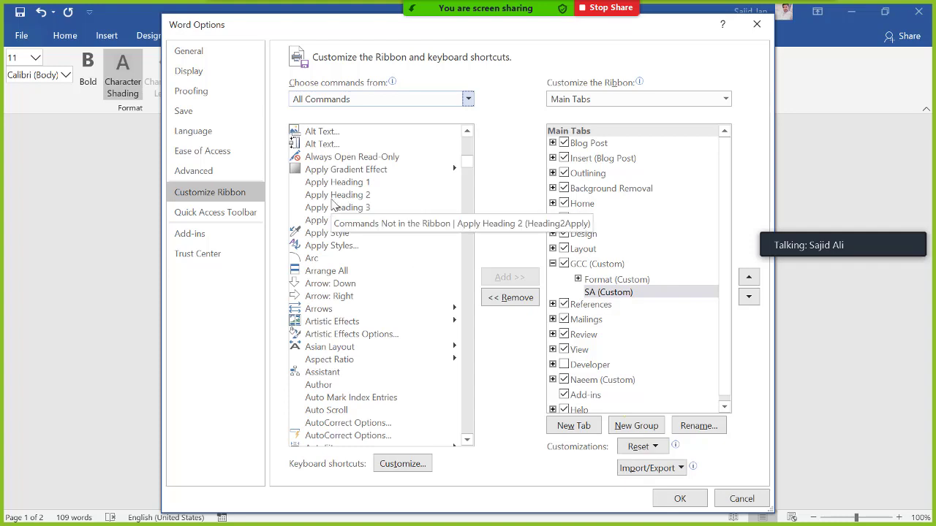
scroll(331, 204, "down", 4)
scroll(331, 205, "down", 1)
scroll(332, 204, "down", 3)
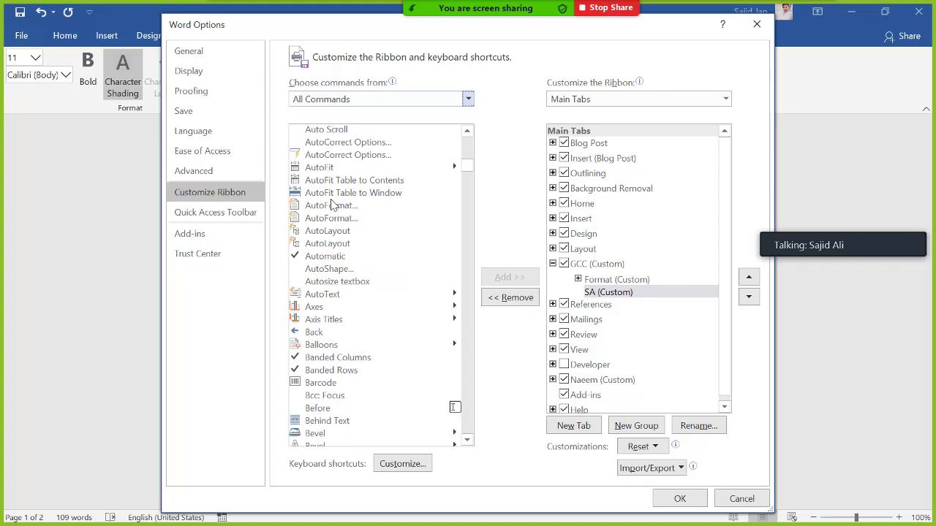
scroll(331, 204, "down", 1)
scroll(332, 205, "down", 2)
scroll(331, 205, "down", 1)
scroll(332, 205, "down", 4)
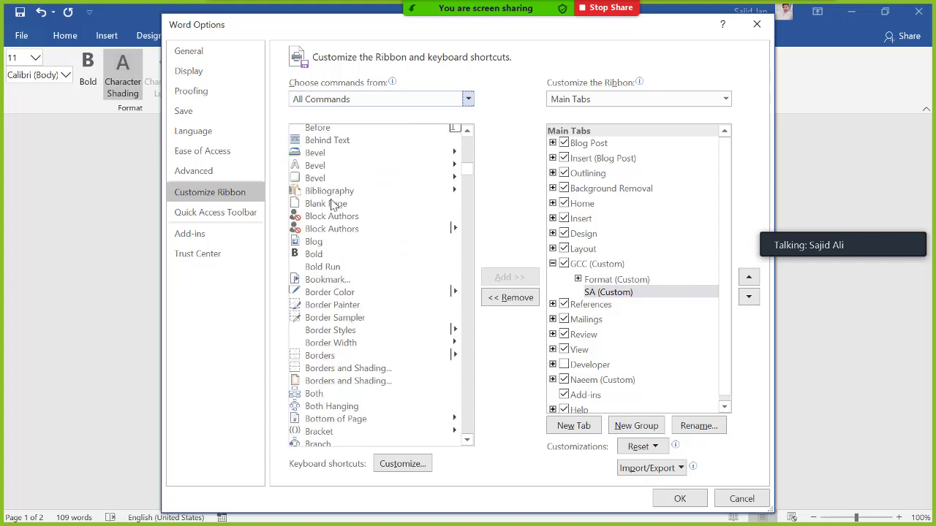
scroll(332, 205, "down", 2)
scroll(332, 205, "down", 3)
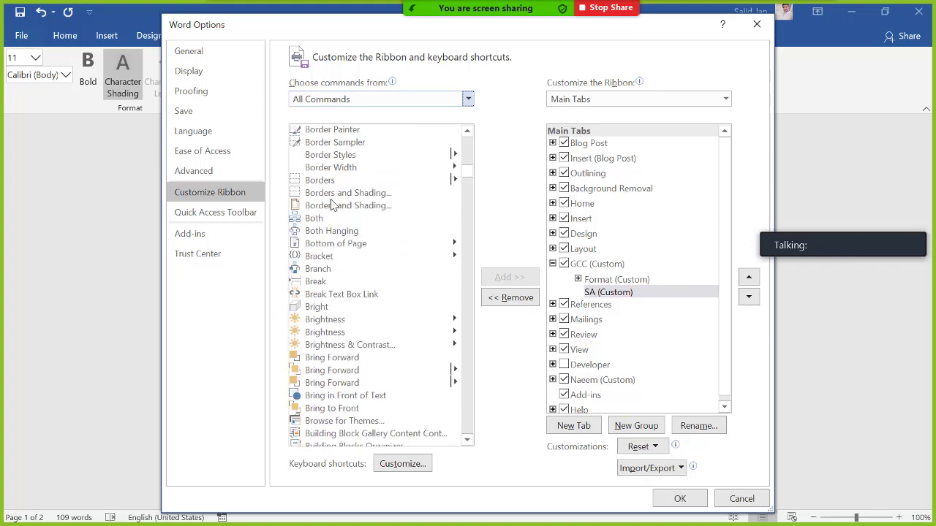
scroll(331, 205, "down", 2)
scroll(331, 204, "down", 1)
scroll(332, 205, "down", 1)
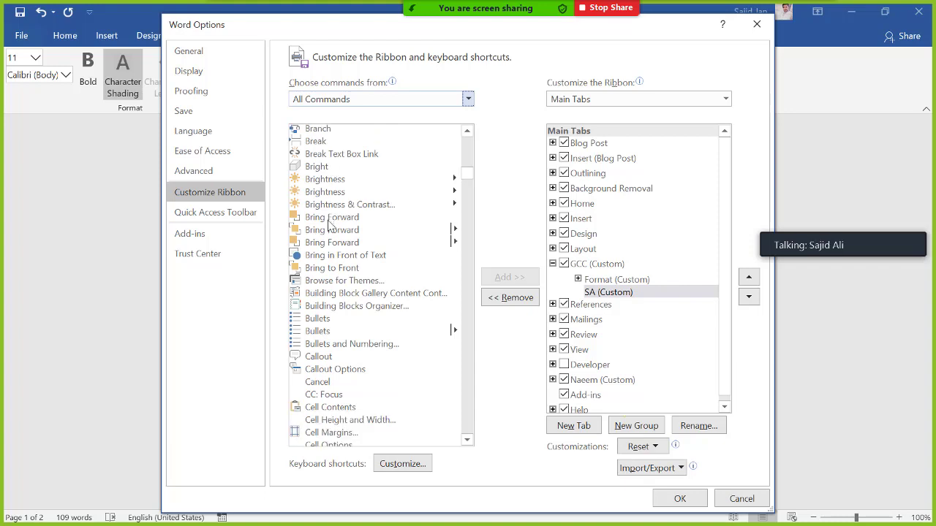
scroll(338, 271, "down", 2)
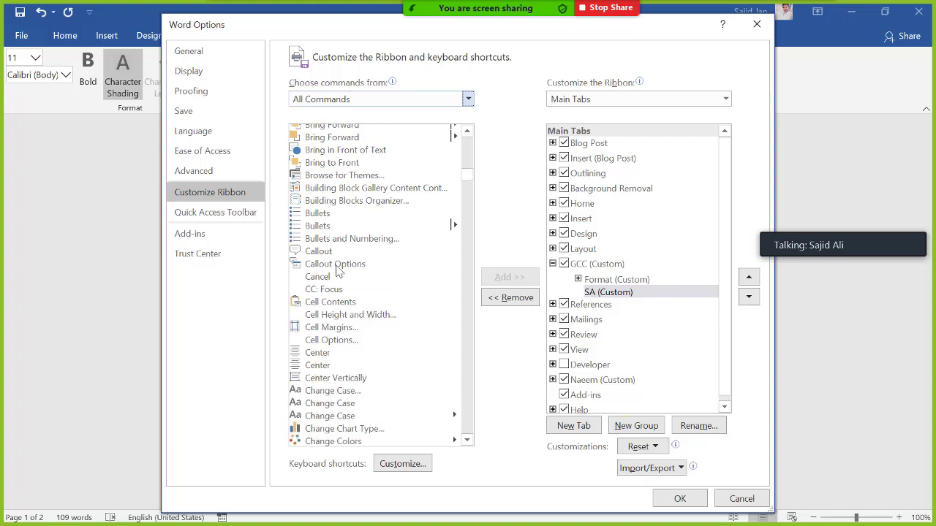
left_click(318, 223)
left_click(501, 278)
scroll(338, 300, "down", 2)
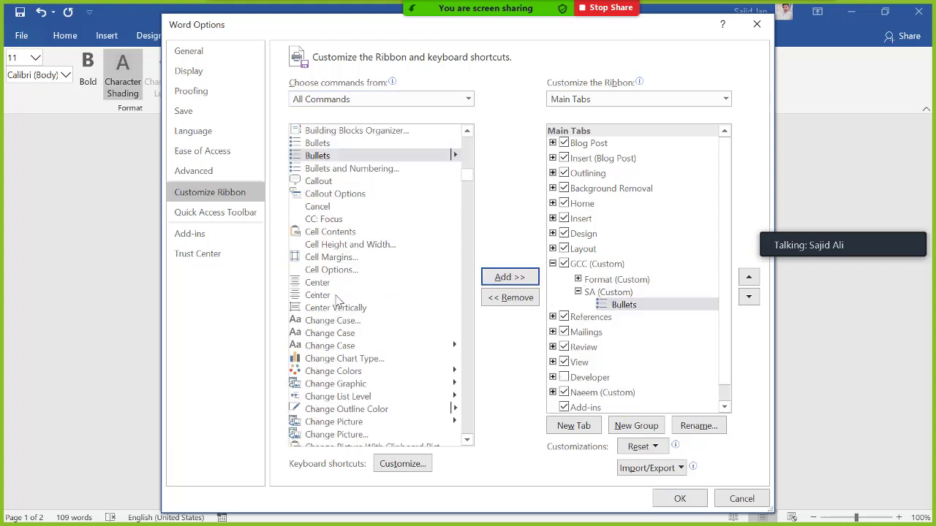
left_click(318, 295)
left_click(501, 278)
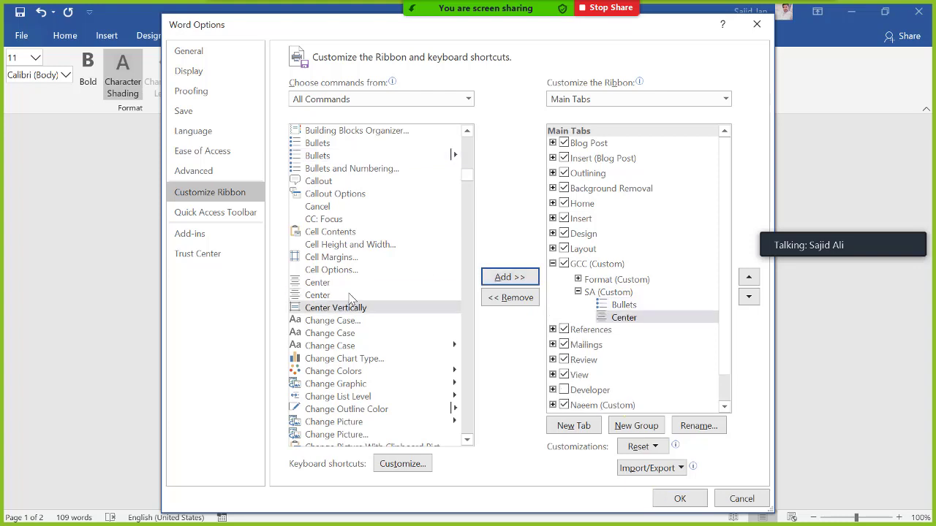
scroll(350, 300, "down", 2)
left_click(333, 250)
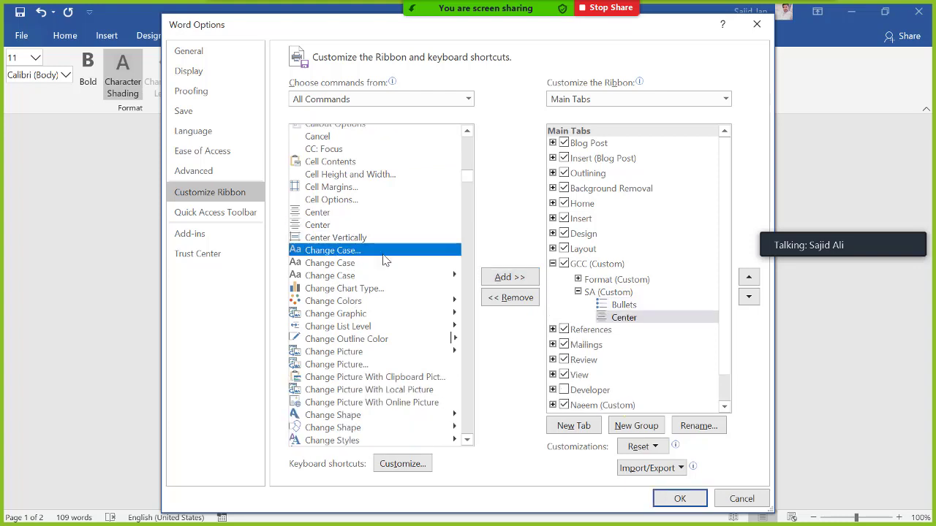
left_click(510, 278)
Step: Add Change Shape, Chart and Clear to the SA group
scroll(380, 292, "down", 2)
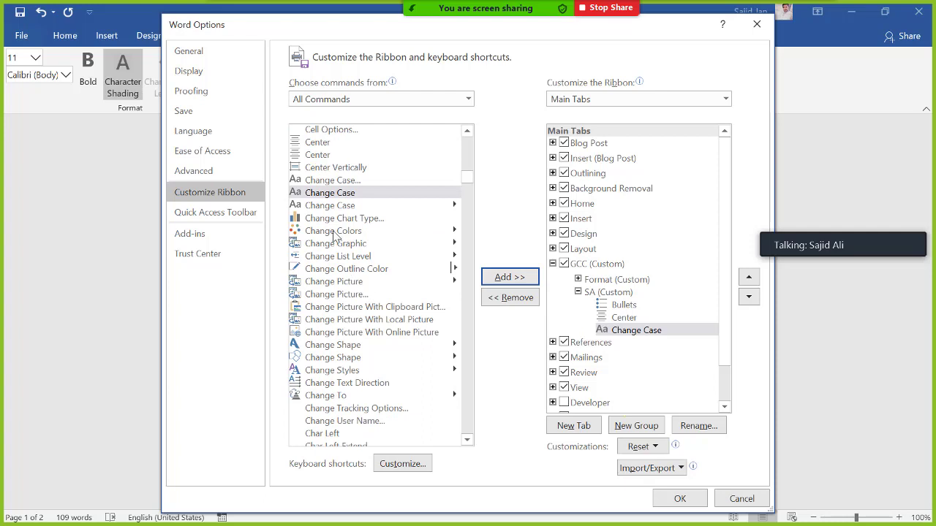
scroll(321, 278, "down", 2)
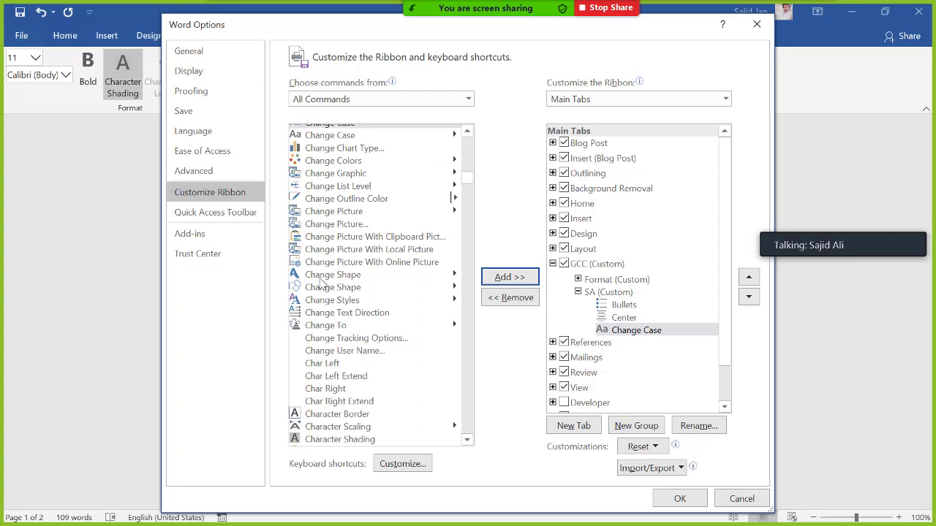
left_click(333, 274)
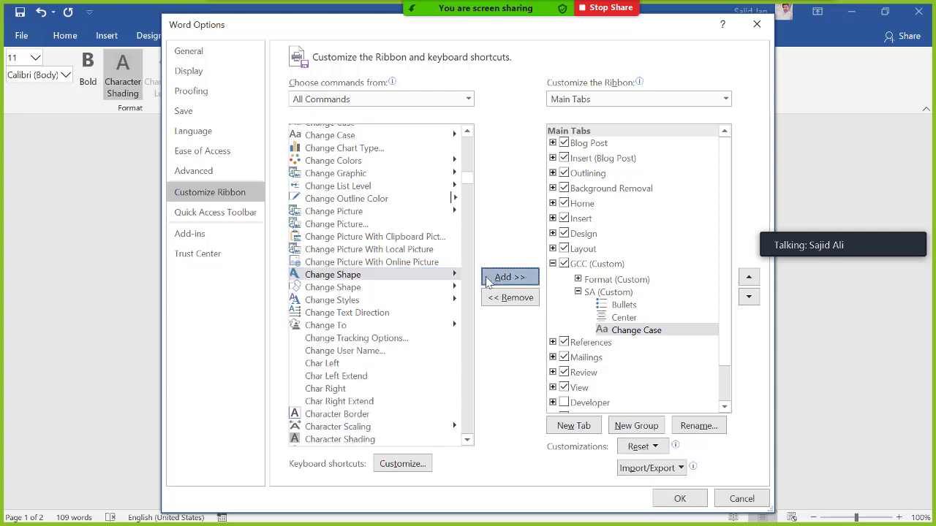
left_click(510, 278)
scroll(359, 296, "down", 2)
scroll(359, 296, "down", 3)
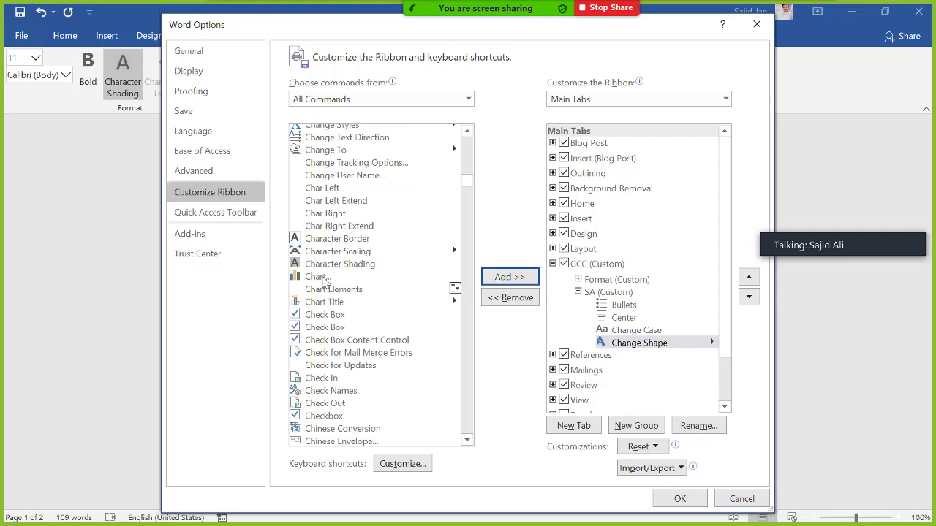
left_click(318, 277)
left_click(509, 278)
scroll(336, 300, "down", 5)
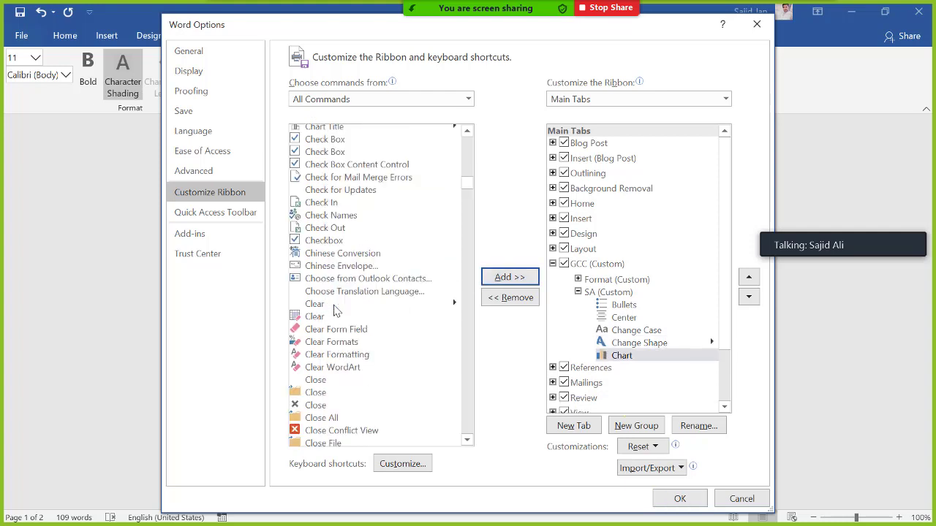
scroll(333, 311, "down", 1)
scroll(329, 300, "down", 1)
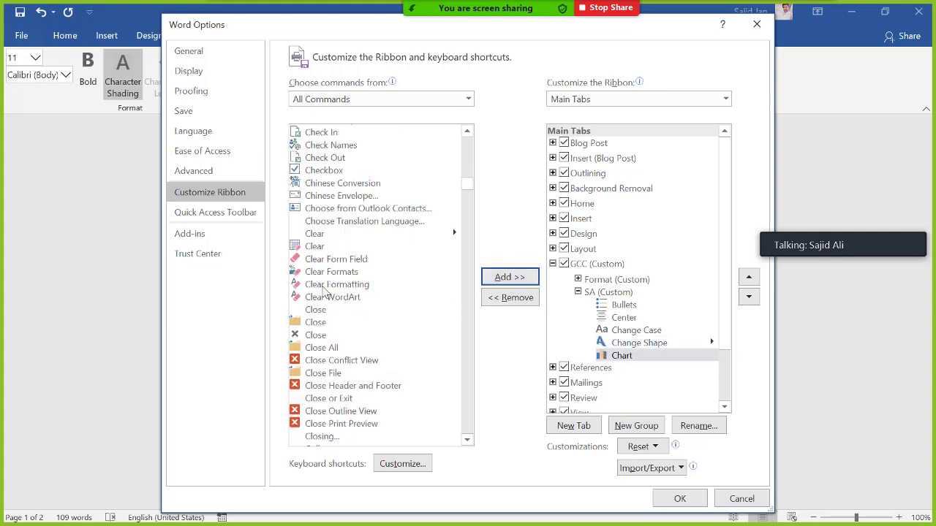
left_click(317, 247)
left_click(502, 278)
scroll(347, 316, "down", 5)
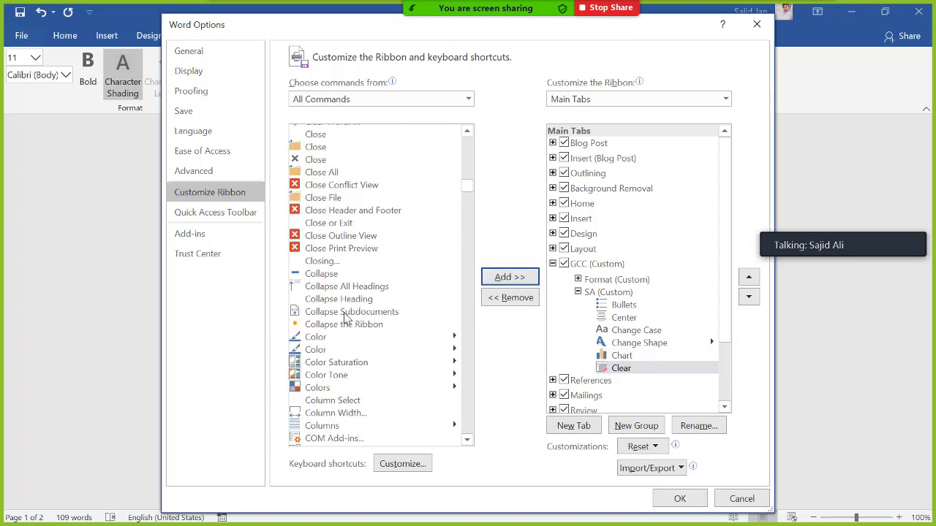
scroll(347, 316, "down", 2)
scroll(347, 316, "down", 7)
scroll(347, 316, "down", 6)
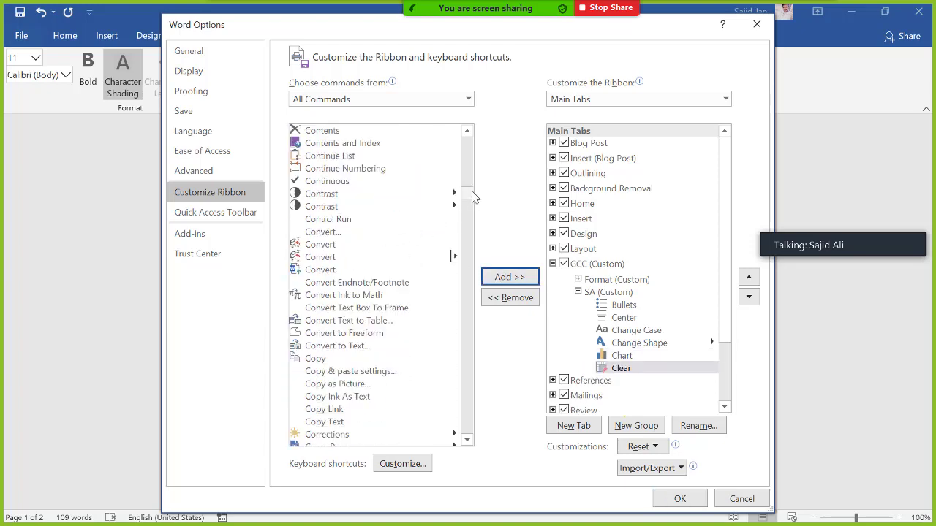
Step: Switch the command source to Popular Commands and browse the list
mouse_move(470, 195)
left_mouse_down()
mouse_move(468, 378)
mouse_move(455, 411)
left_mouse_up()
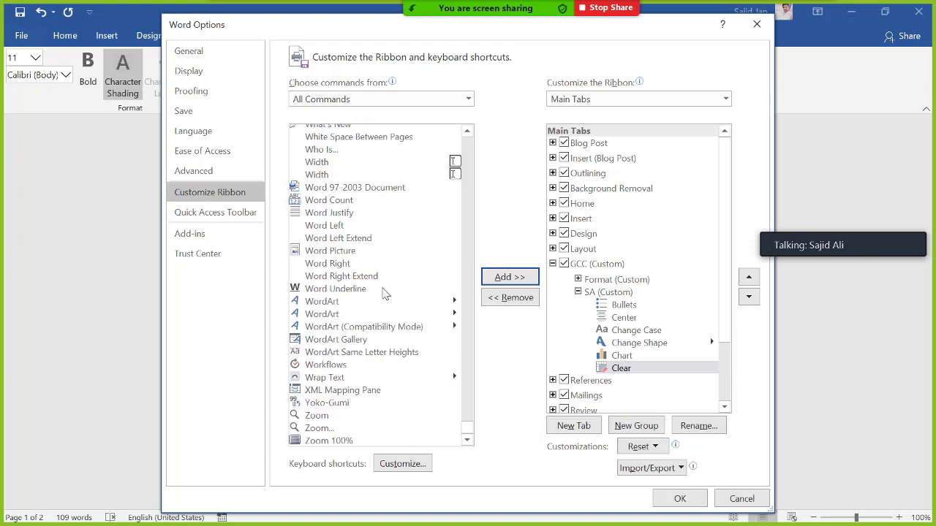
left_click(469, 99)
left_click(369, 117)
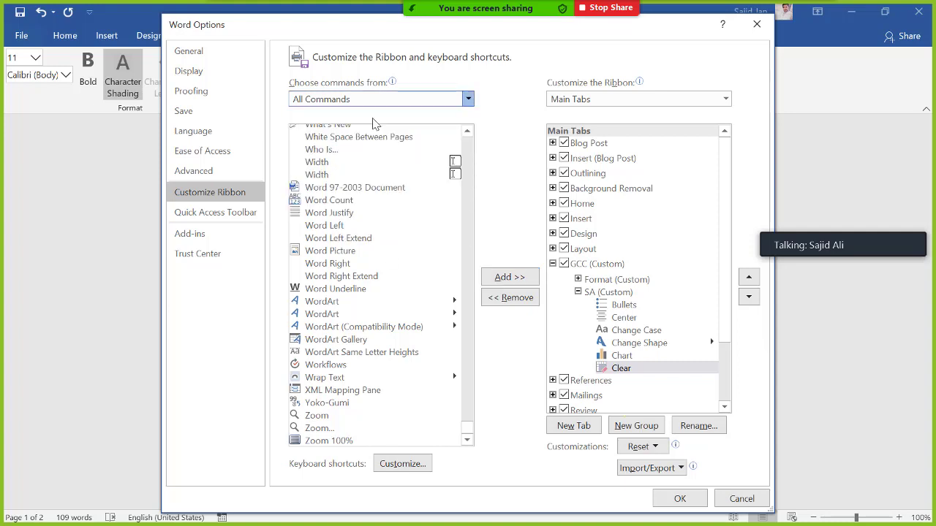
scroll(333, 296, "down", 3)
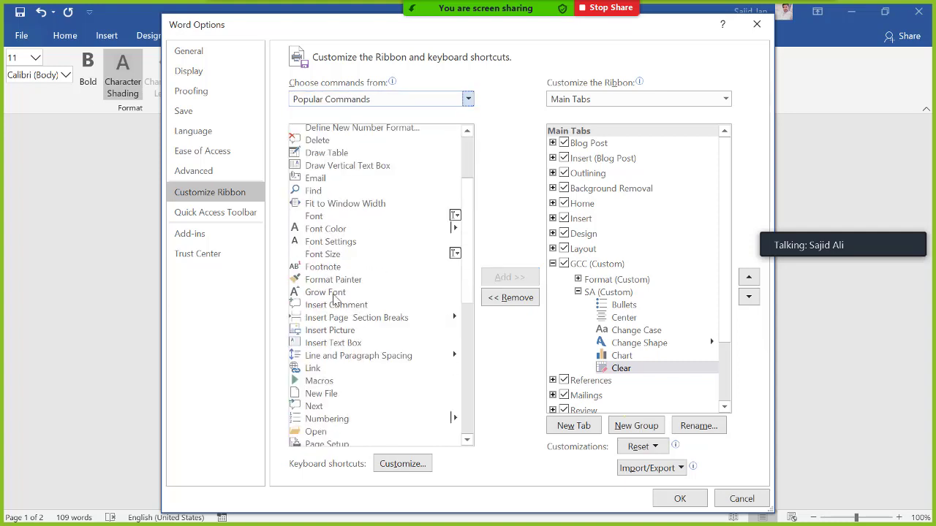
scroll(332, 296, "down", 2)
scroll(333, 296, "down", 5)
scroll(332, 296, "down", 2)
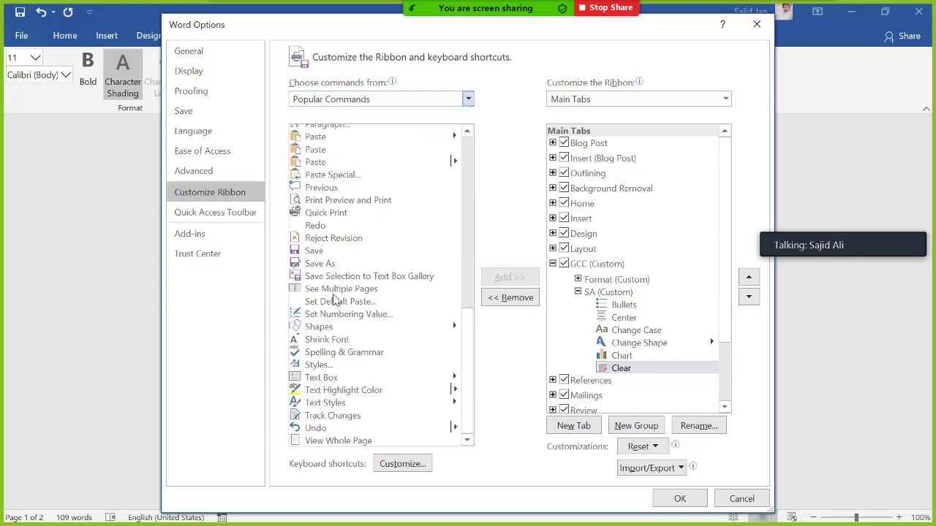
scroll(333, 296, "up", 4)
scroll(332, 296, "up", 2)
scroll(333, 296, "up", 1)
scroll(333, 293, "up", 1)
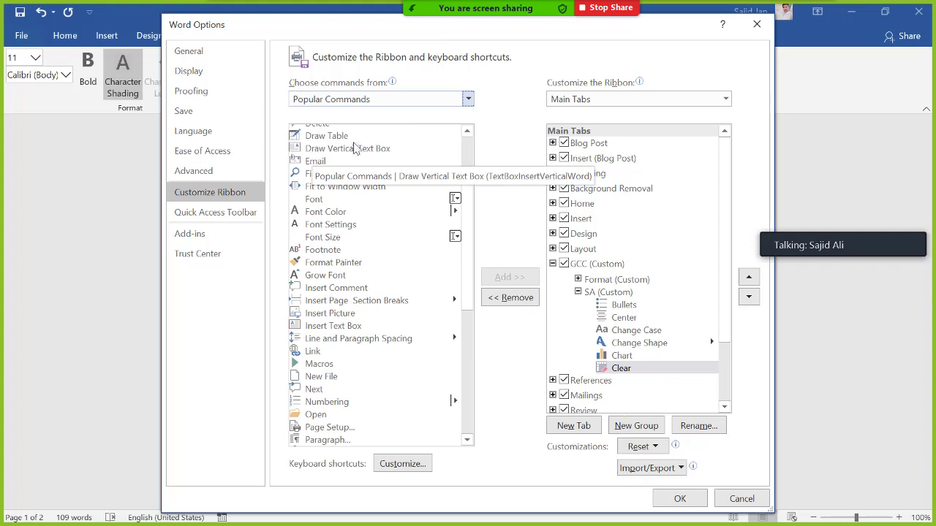
Step: Browse Commands Not in the Ribbon, then save the ribbon changes with OK
left_click(468, 101)
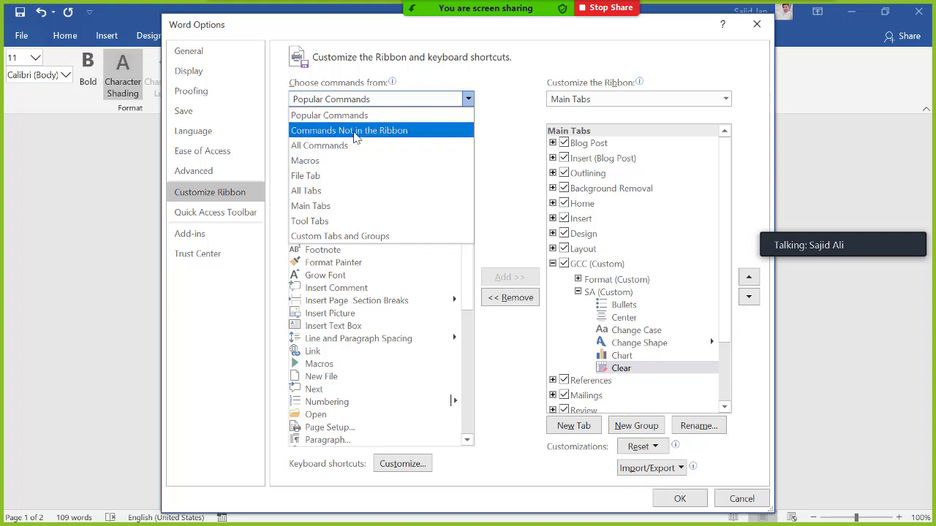
key("Escape")
key("Down")
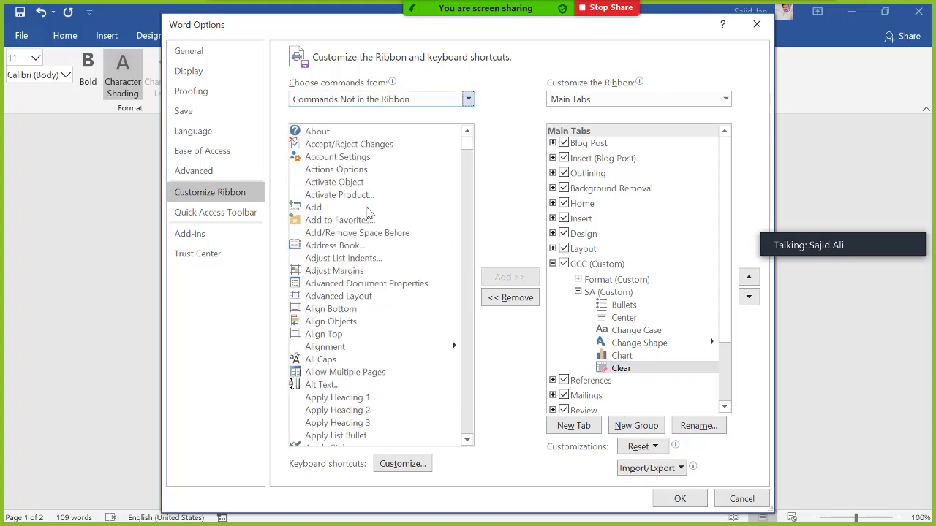
scroll(349, 212, "down", 2)
scroll(338, 229, "down", 2)
scroll(338, 229, "down", 3)
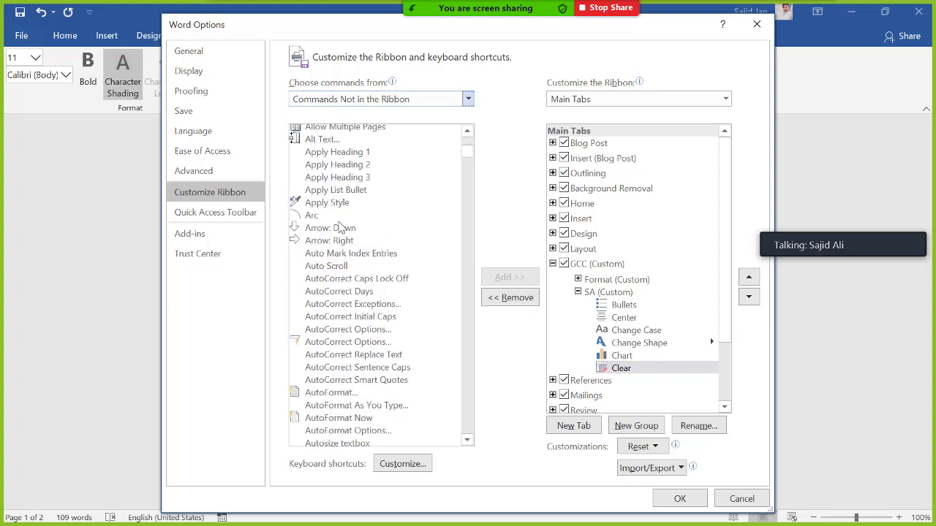
scroll(339, 229, "down", 1)
scroll(339, 229, "down", 4)
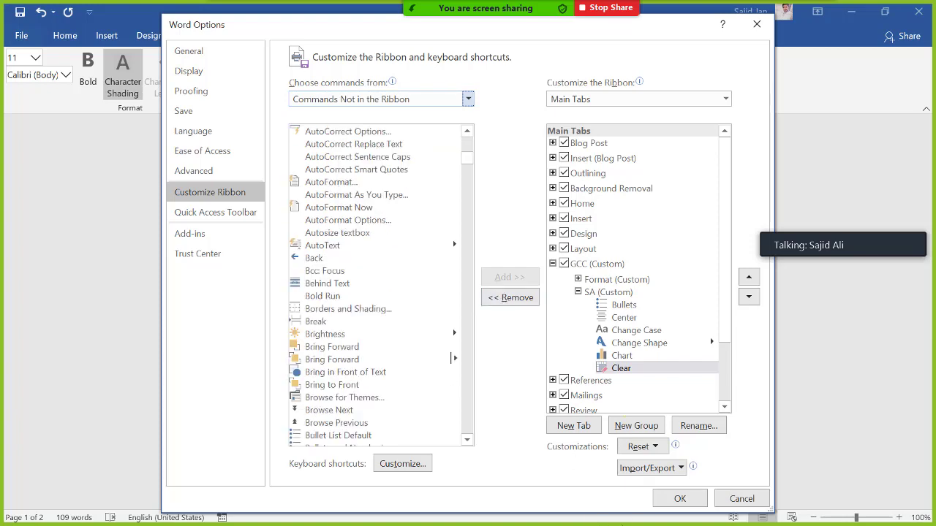
left_click(681, 498)
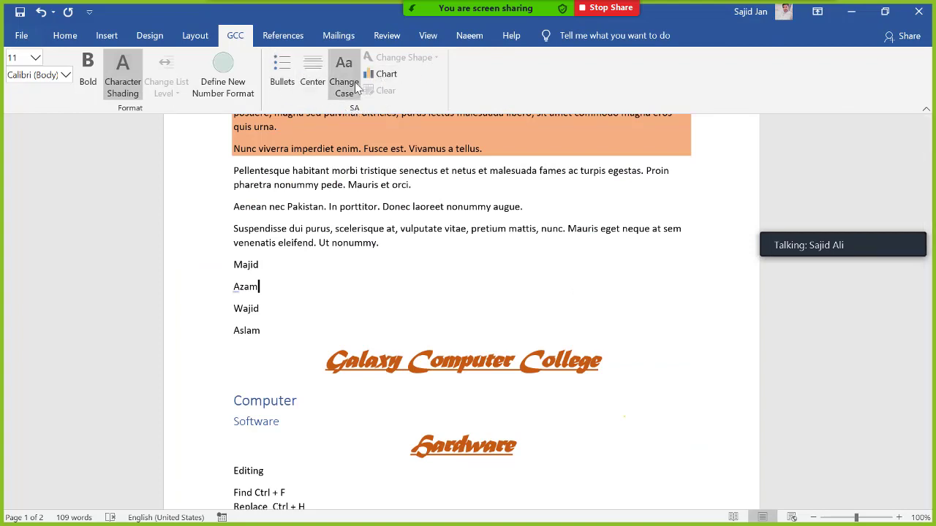
Step: Bring up the Customize Quick Access Toolbar menu, showing Save, Undo and Redo ticked
left_click(20, 40)
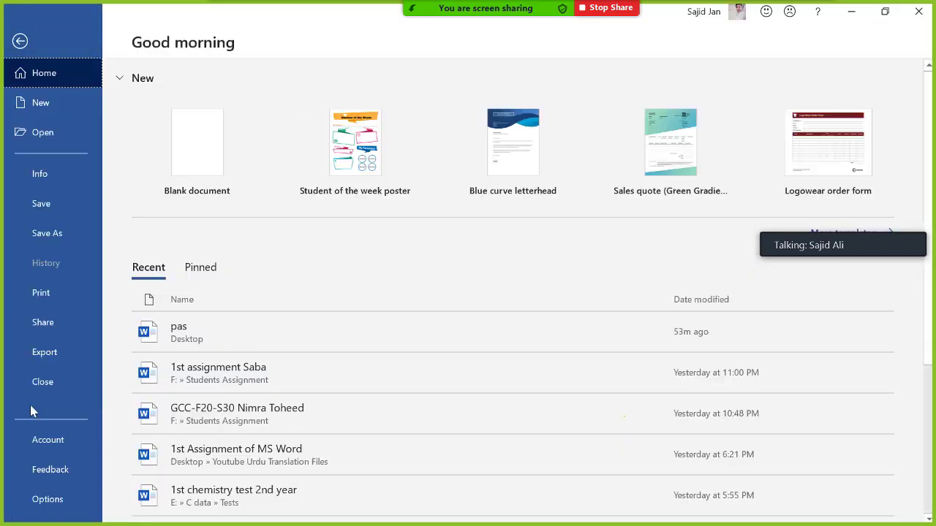
left_click(20, 41)
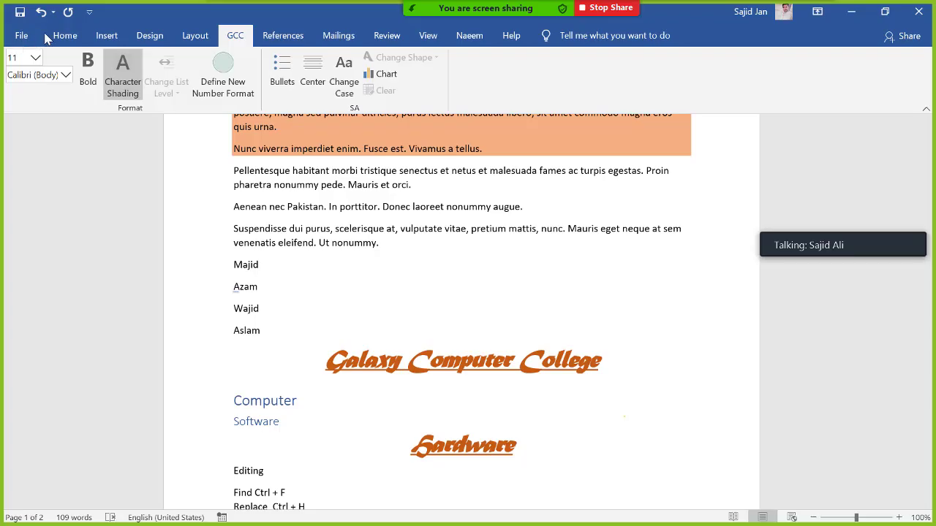
left_click(89, 13)
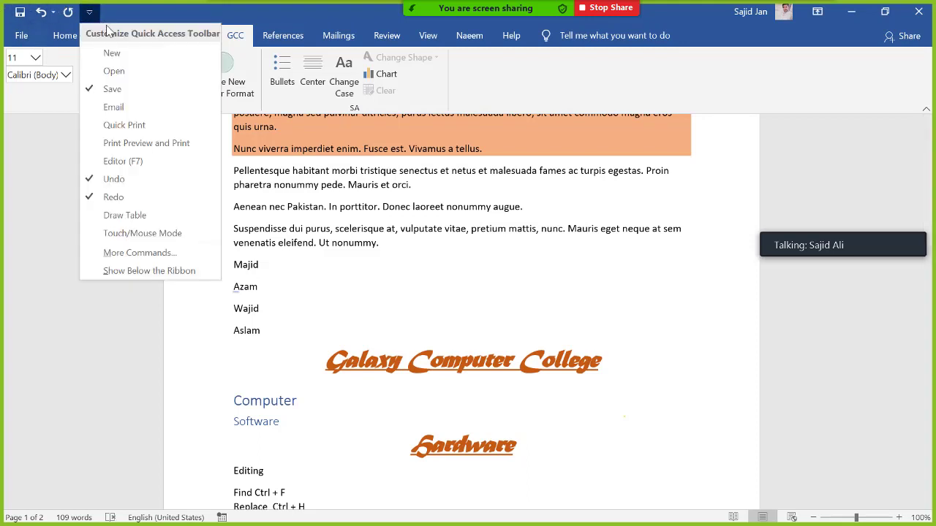
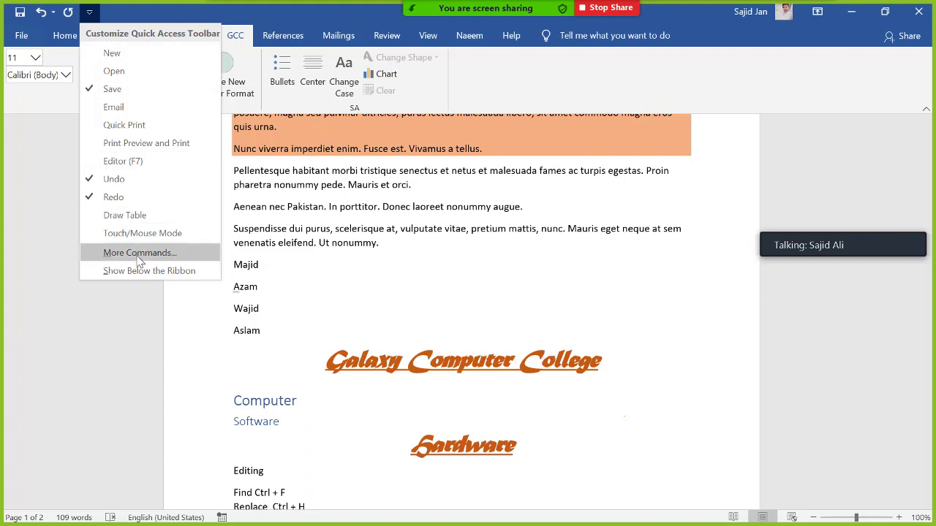
Step: Add Open and New to the Quick Access Toolbar, then bring up its full customization settings
left_click(114, 71)
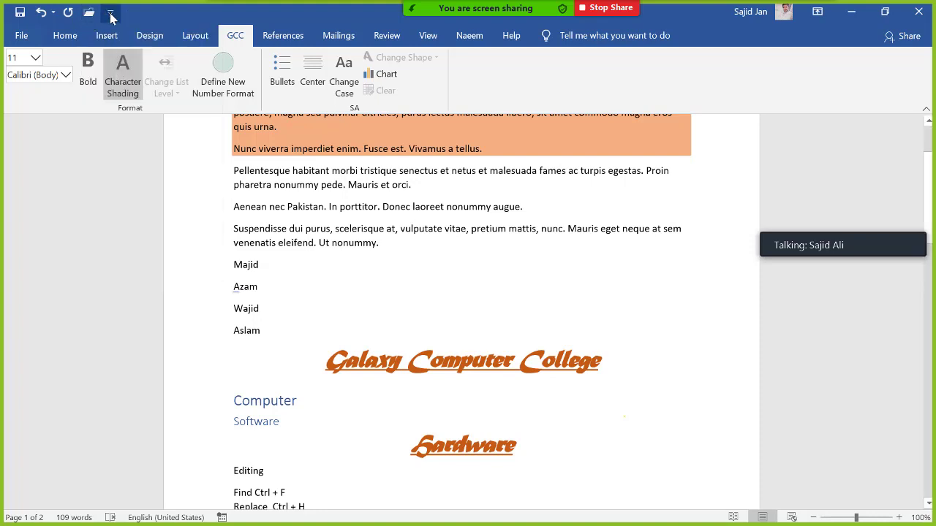
left_click(111, 13)
left_click(134, 52)
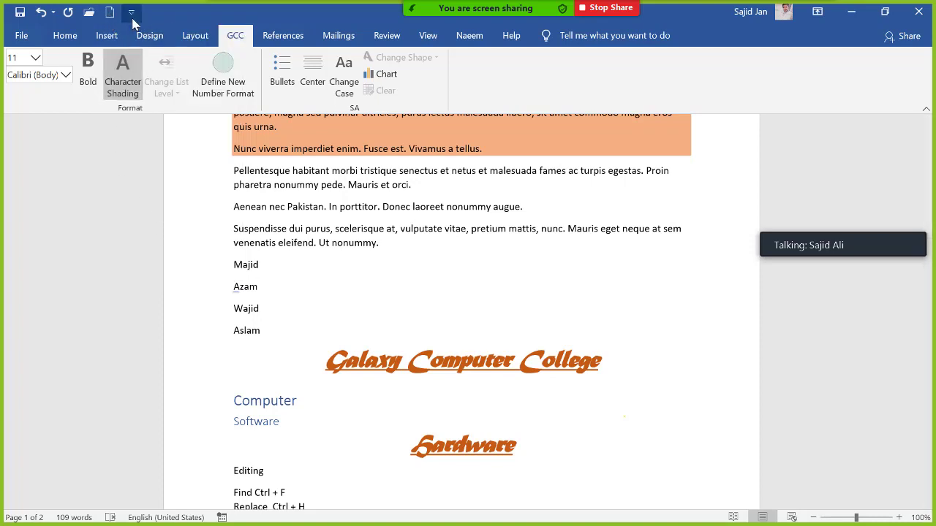
left_click(131, 13)
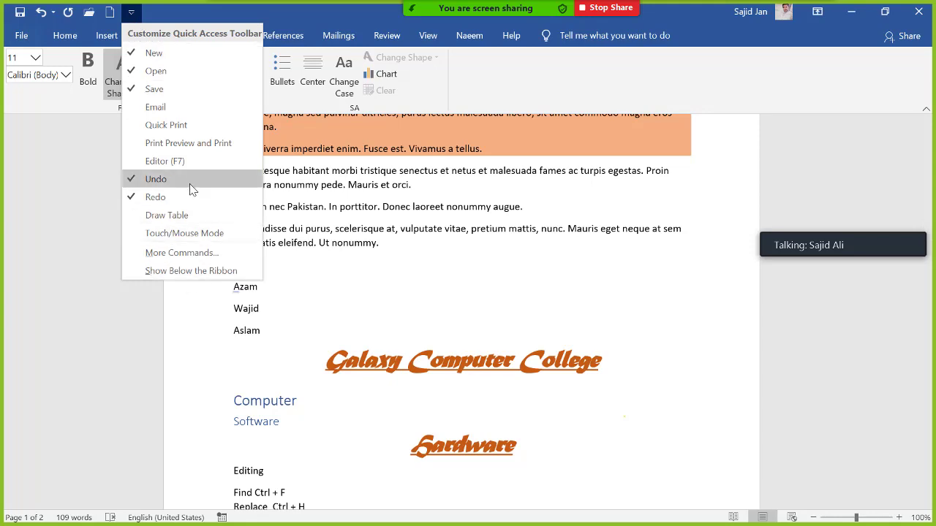
left_click(181, 253)
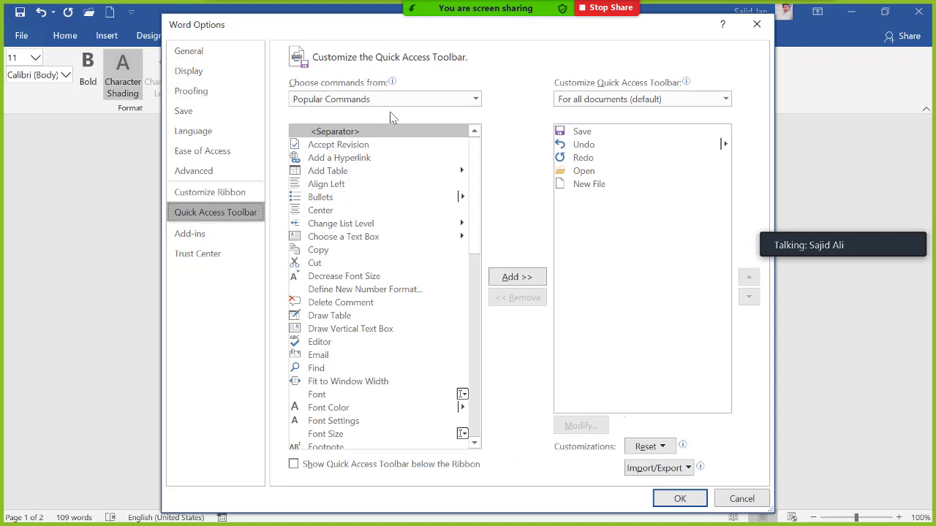
Step: From Commands Not in the Ribbon, add AutoCorrect Exceptions, AutoCorrect Replace Text and AutoFormat to the toolbar
left_click(475, 100)
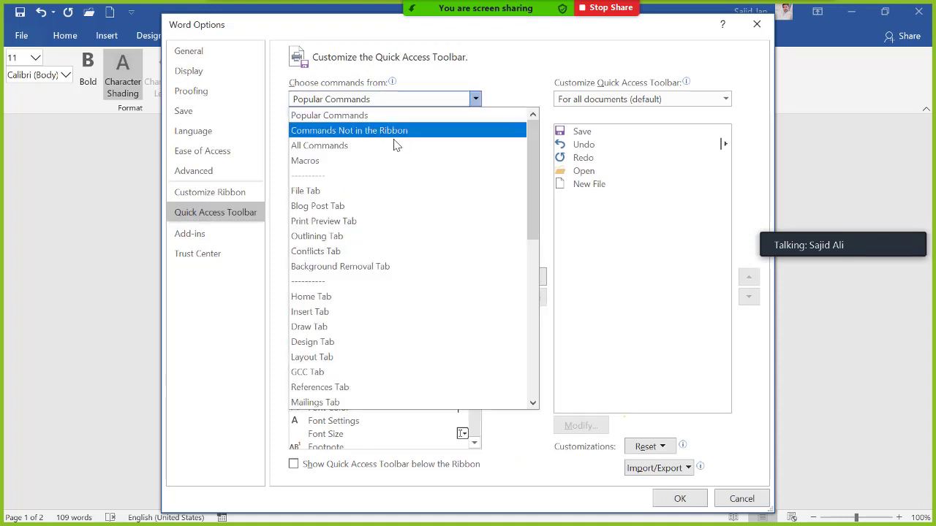
left_click(351, 131)
scroll(325, 243, "down", 5)
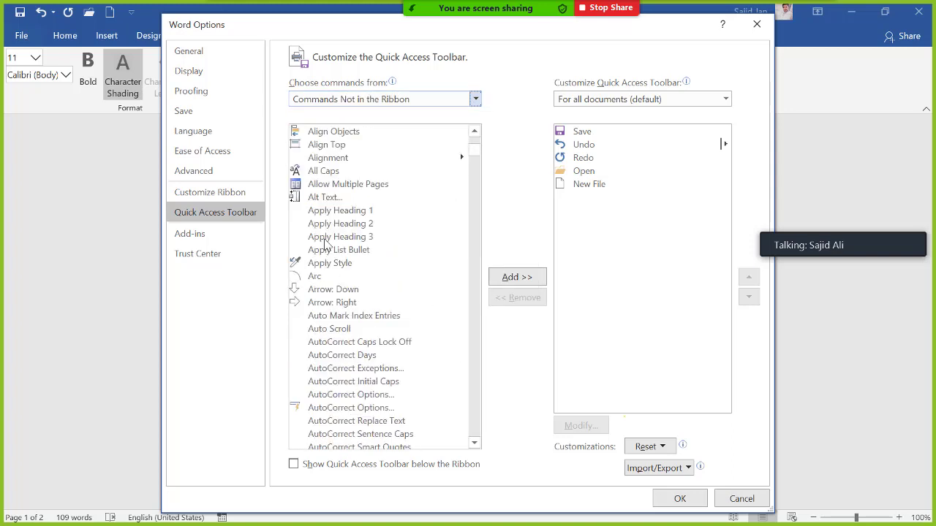
scroll(325, 245, "down", 4)
left_click(328, 228)
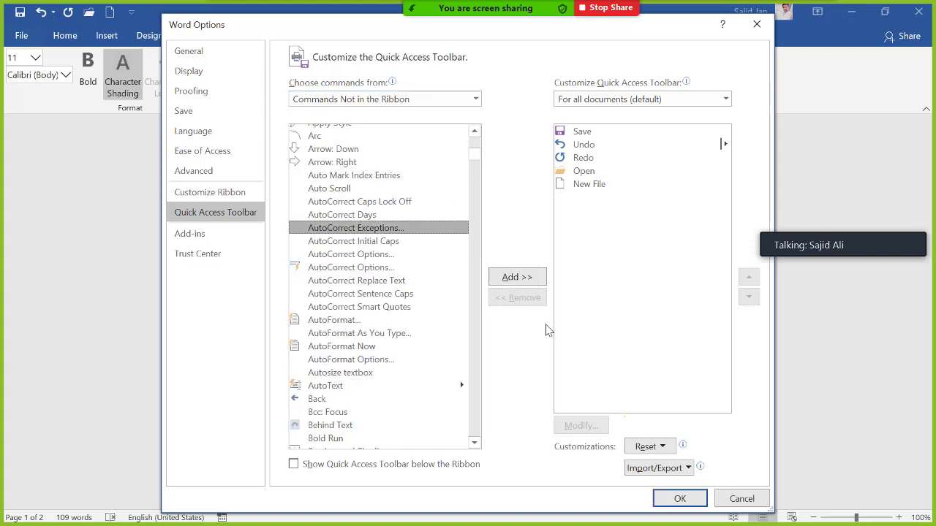
left_click(517, 277)
left_click(373, 281)
left_click(500, 282)
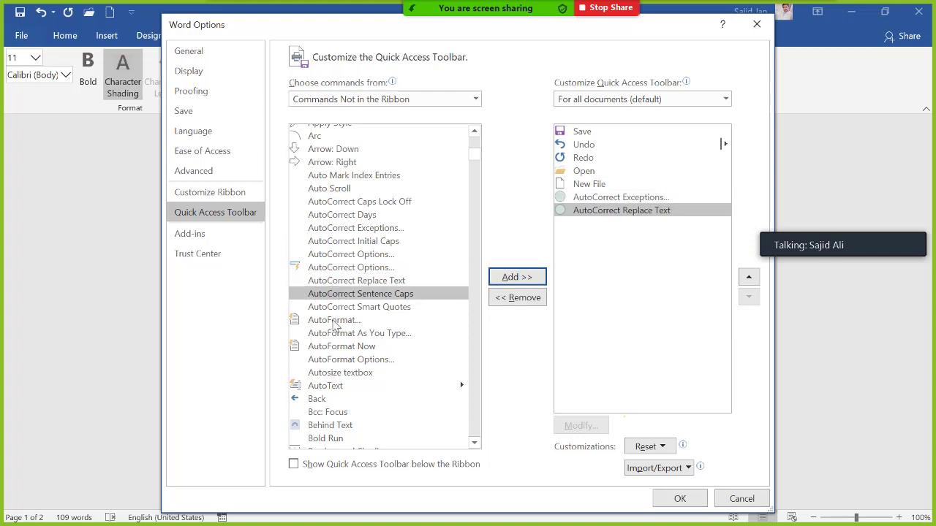
left_click(334, 322)
left_click(517, 284)
Step: Add Browse for Themes, Bring Forward and Bullet List Default too, and apply the changes
scroll(344, 365, "down", 2)
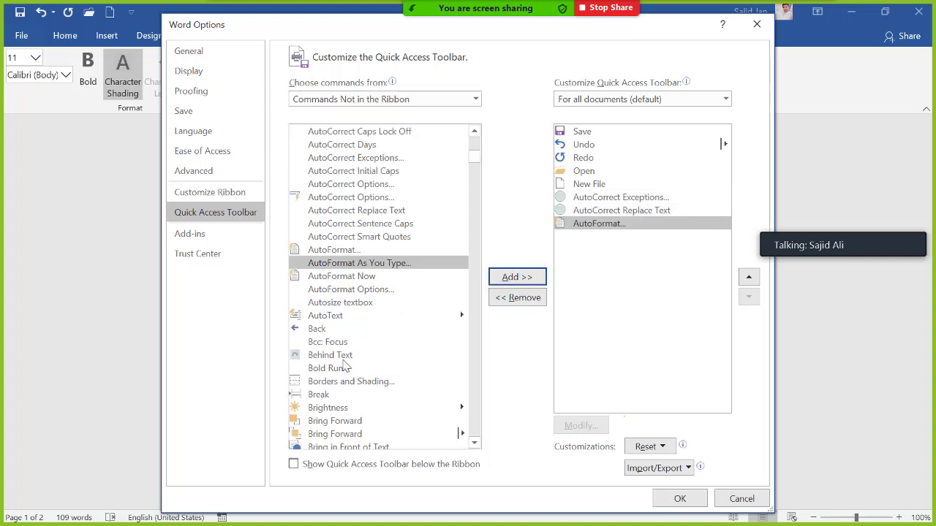
scroll(345, 368, "down", 3)
left_click(338, 334)
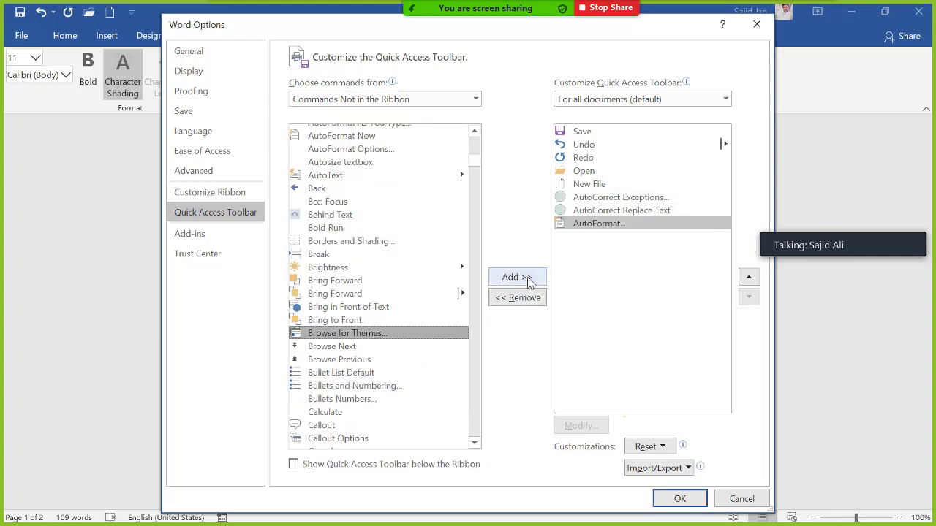
left_click(515, 278)
left_click(351, 281)
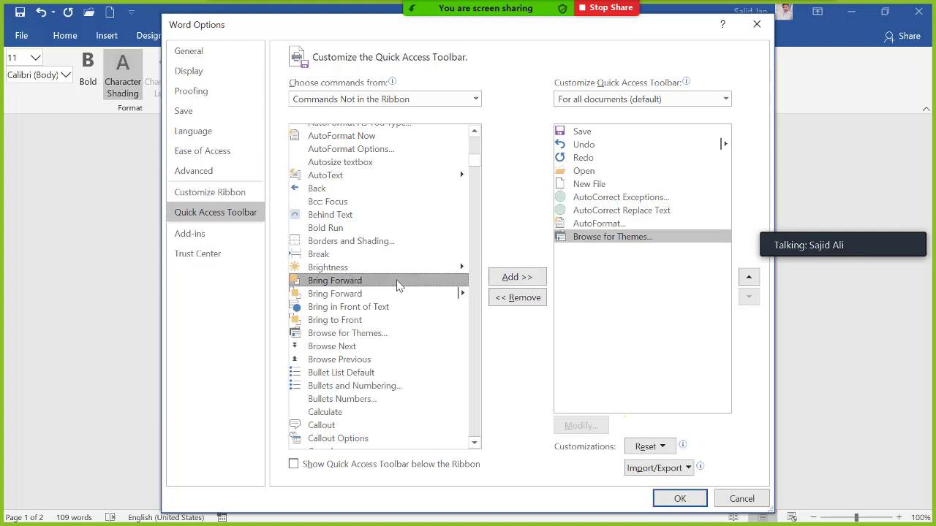
left_click(517, 277)
left_click(338, 373)
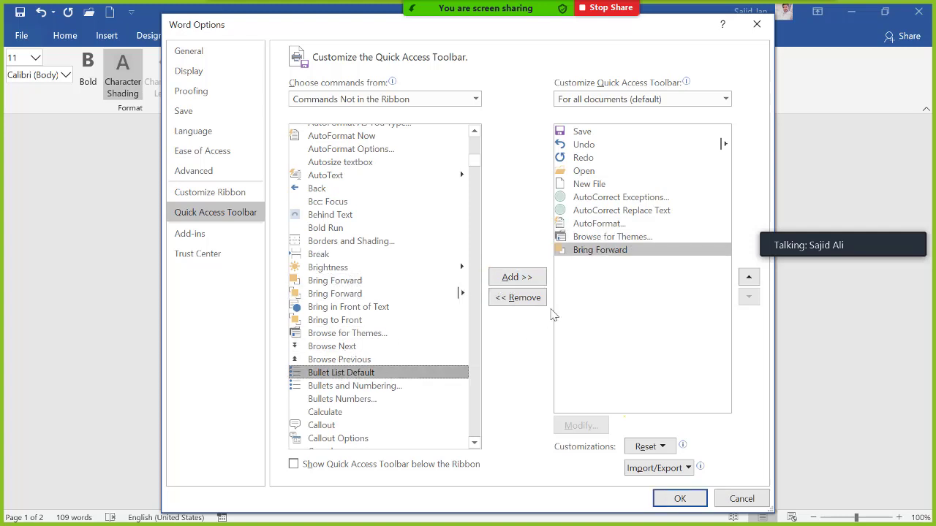
left_click(527, 279)
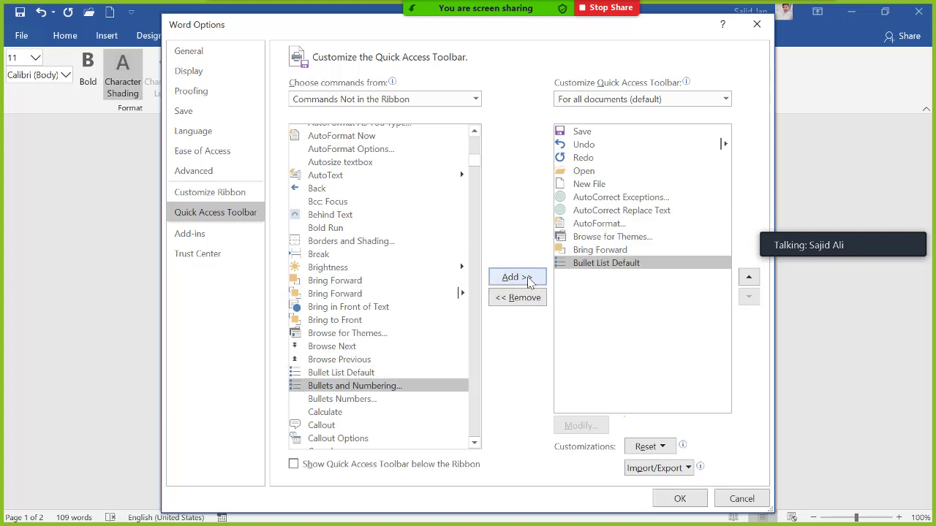
left_click(680, 499)
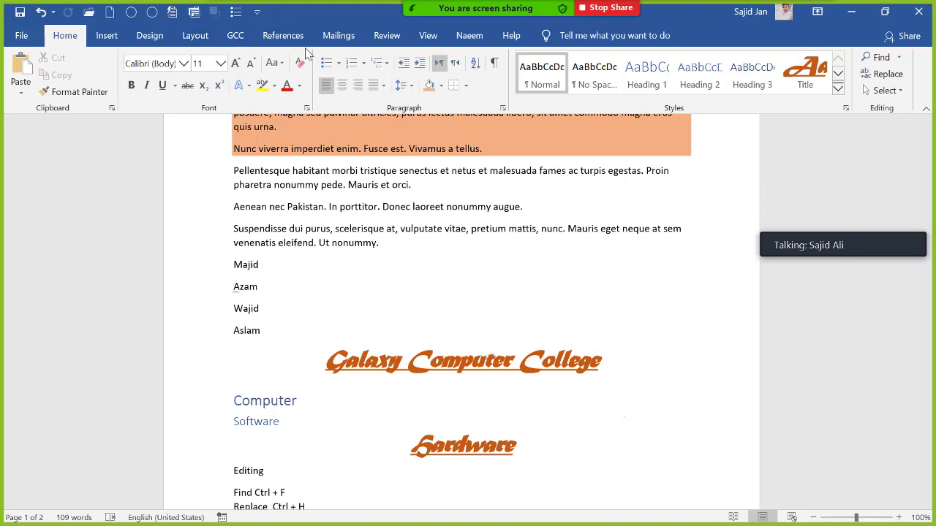
Step: Show the Quick Access Toolbar below the ribbon
left_click(261, 18)
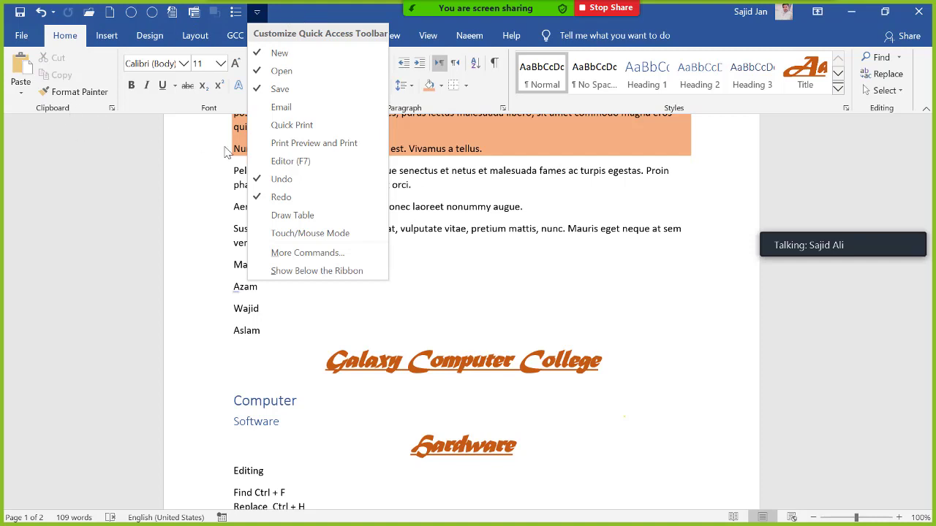
left_click(334, 271)
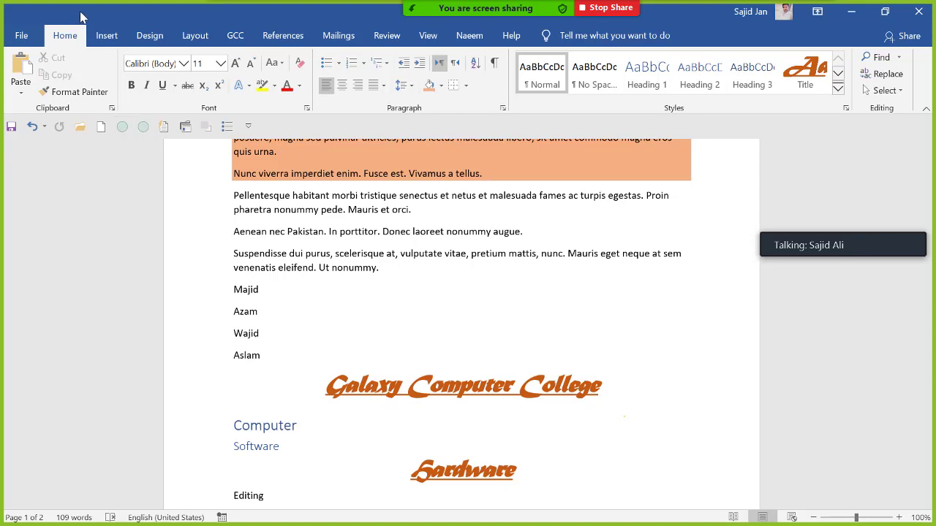
Step: Restore and re-maximize the Word window, then go to the File start screen
double_click(335, 20)
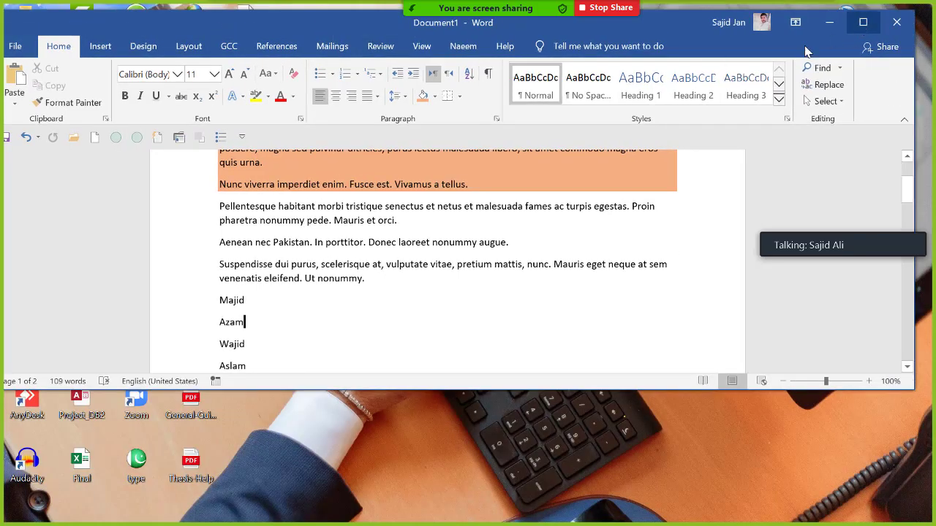
left_click(863, 23)
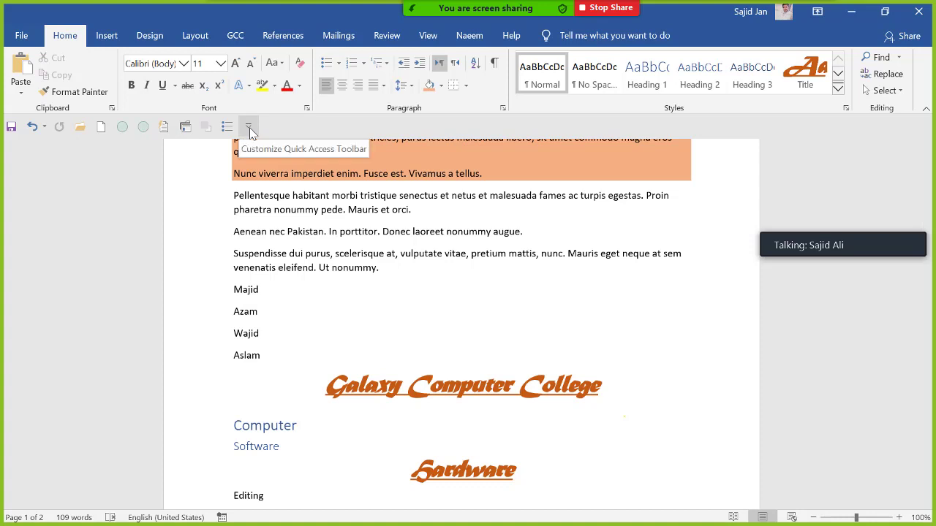
left_click(29, 38)
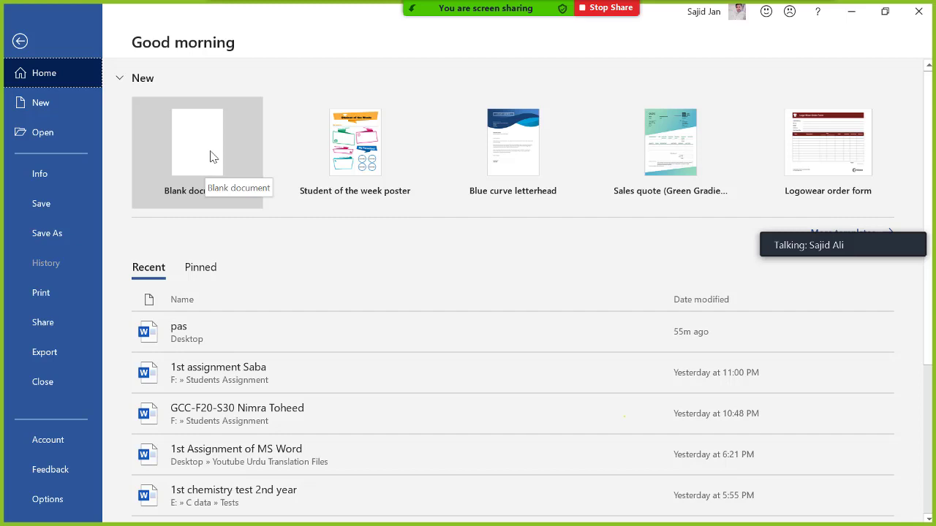
Step: Search the New page's online templates for 'computer' and preview the Gift certificate award template
left_click(42, 106)
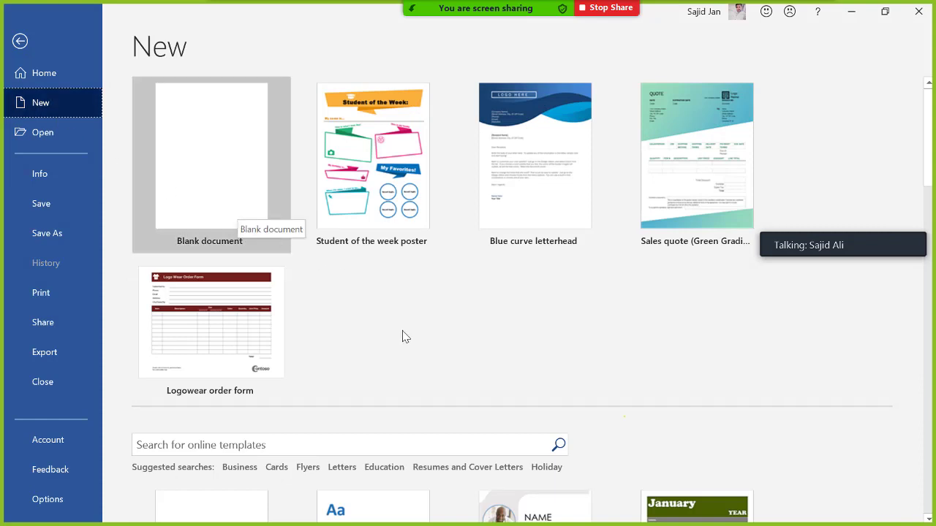
scroll(408, 338, "down", 3)
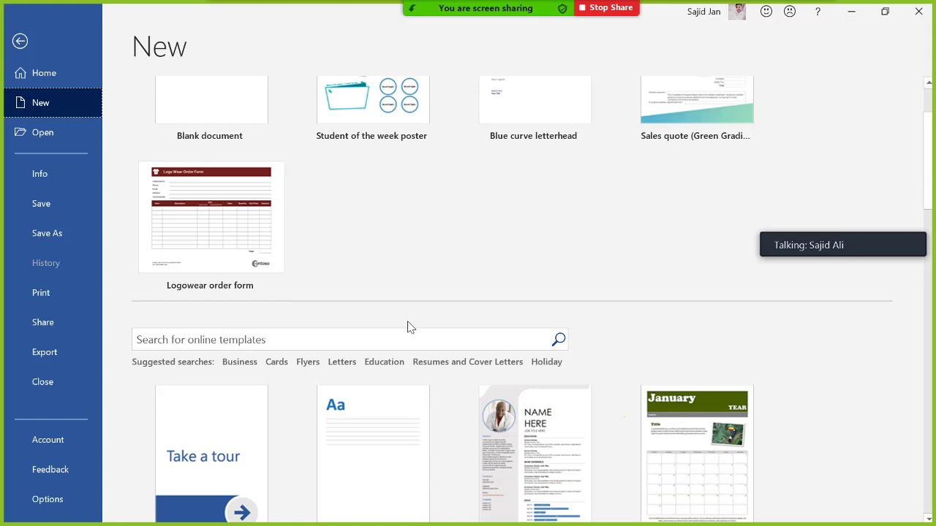
scroll(401, 310, "down", 3)
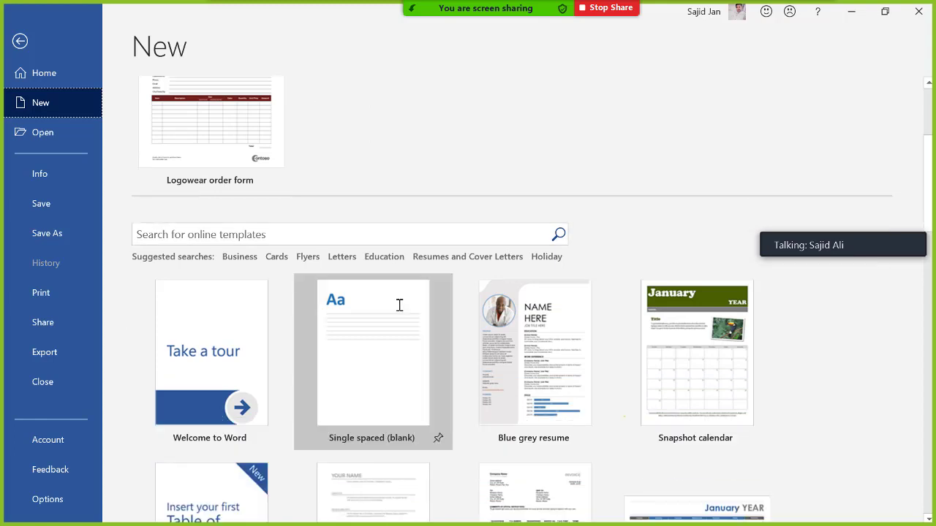
left_click(249, 233)
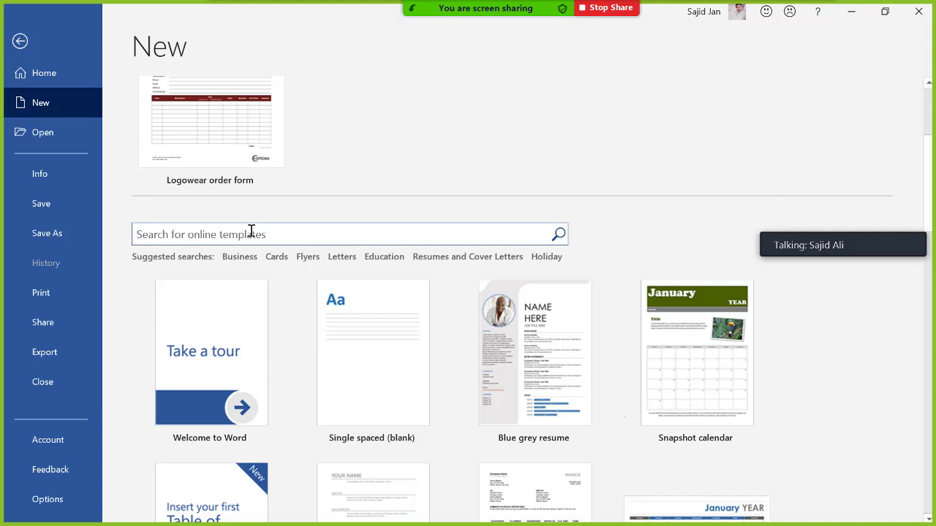
type("computer")
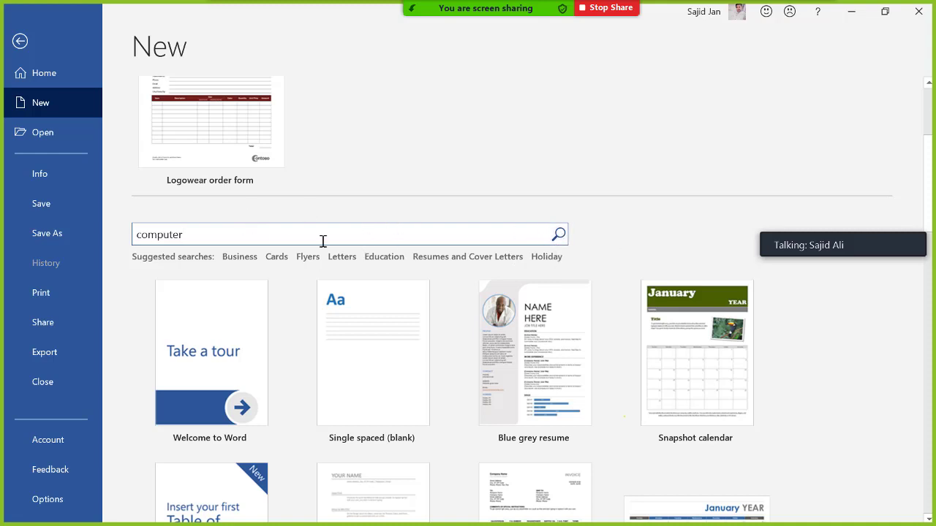
left_click(559, 235)
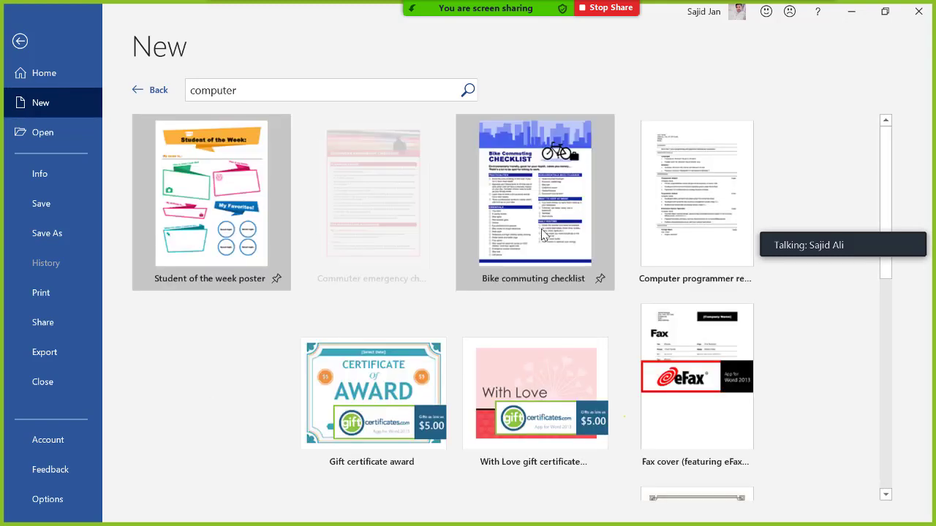
scroll(423, 268, "down", 2)
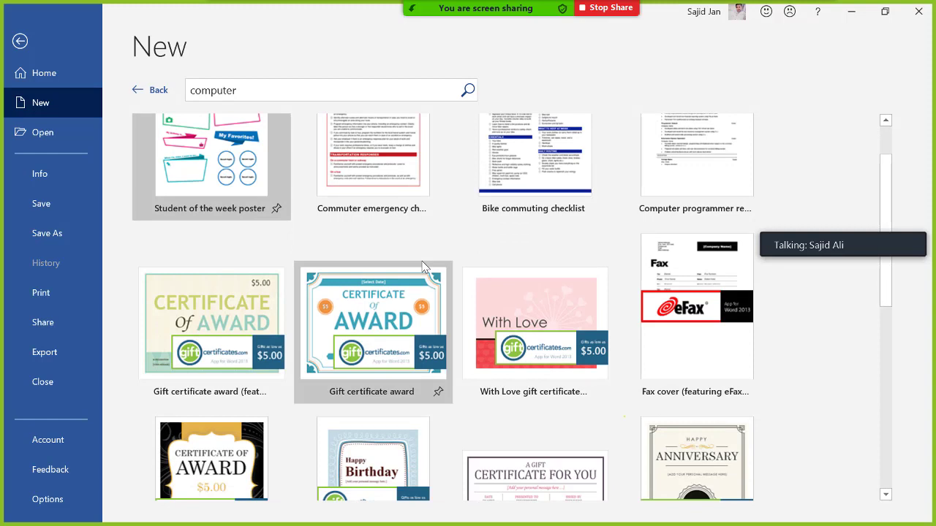
left_click(373, 322)
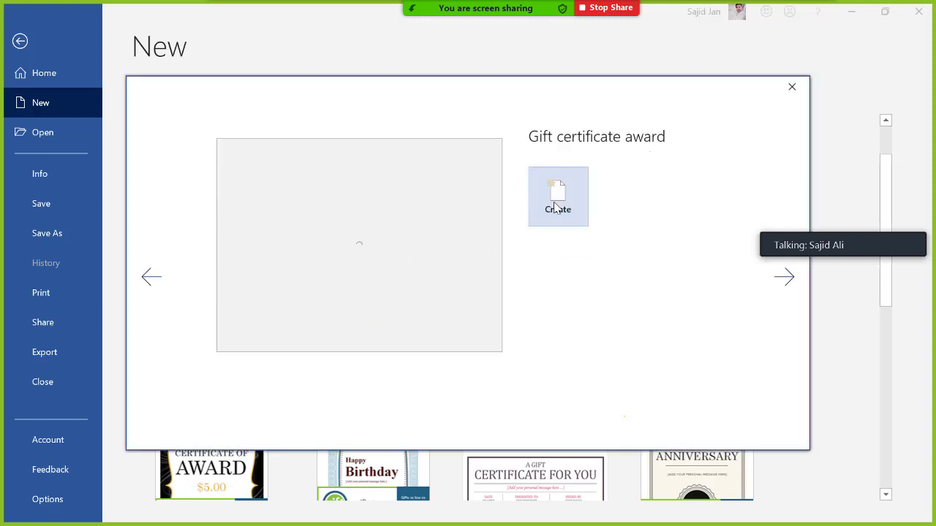
Step: Create the Gift certificate document, close the add-in pane, and replace WARD in the heading with a name
left_click(557, 199)
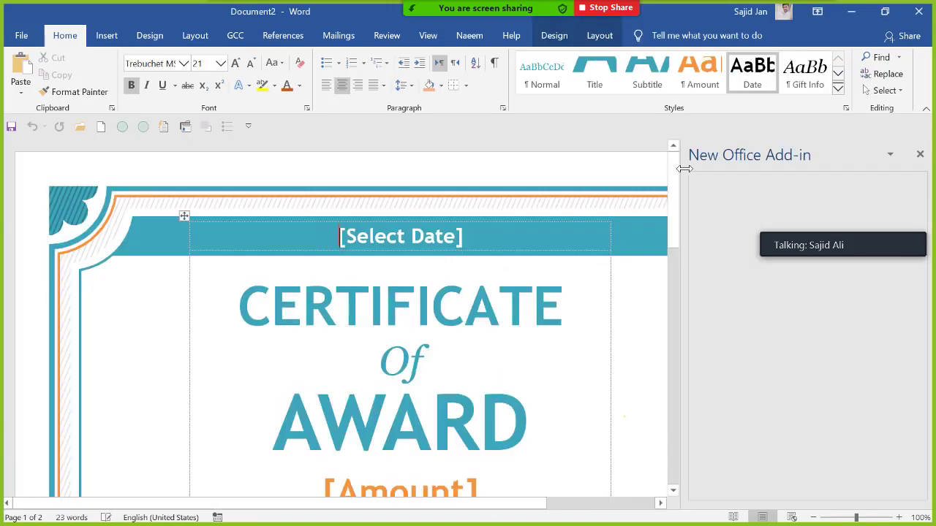
left_click(920, 155)
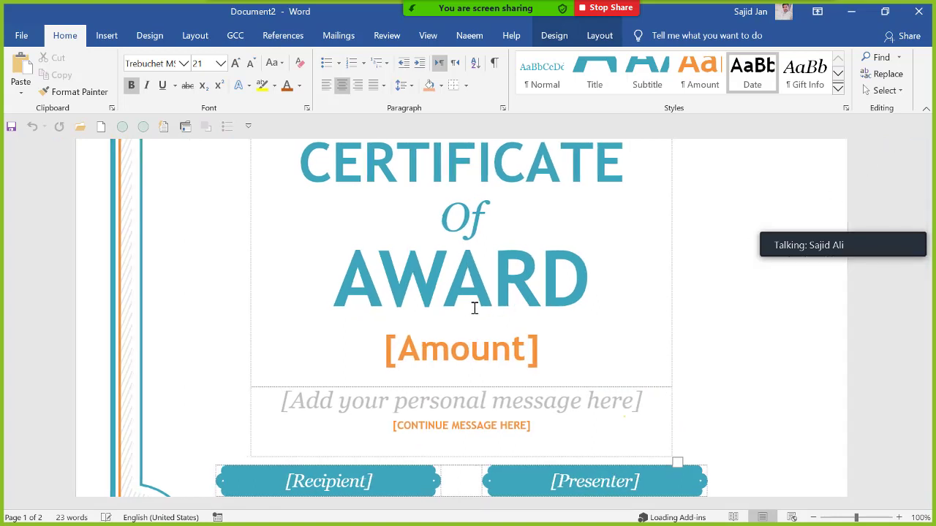
scroll(472, 308, "up", 1)
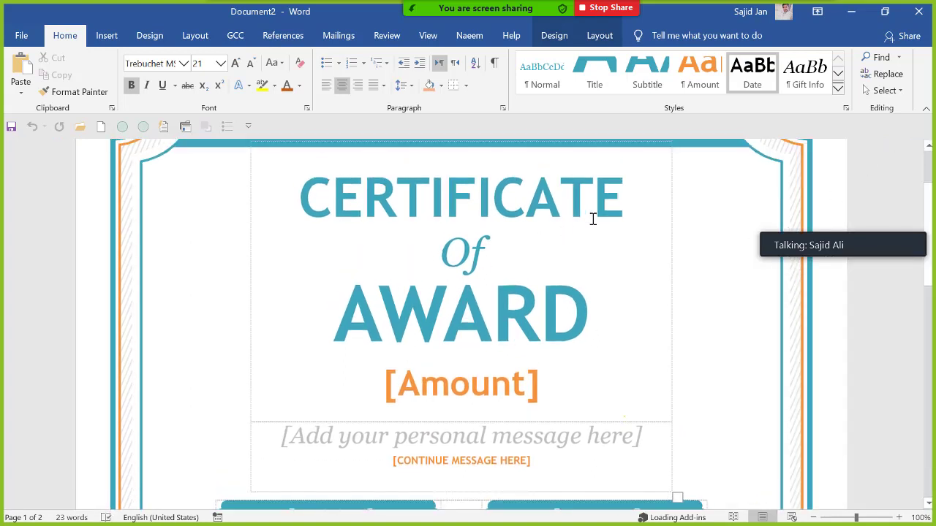
left_click_drag(589, 310, 400, 309)
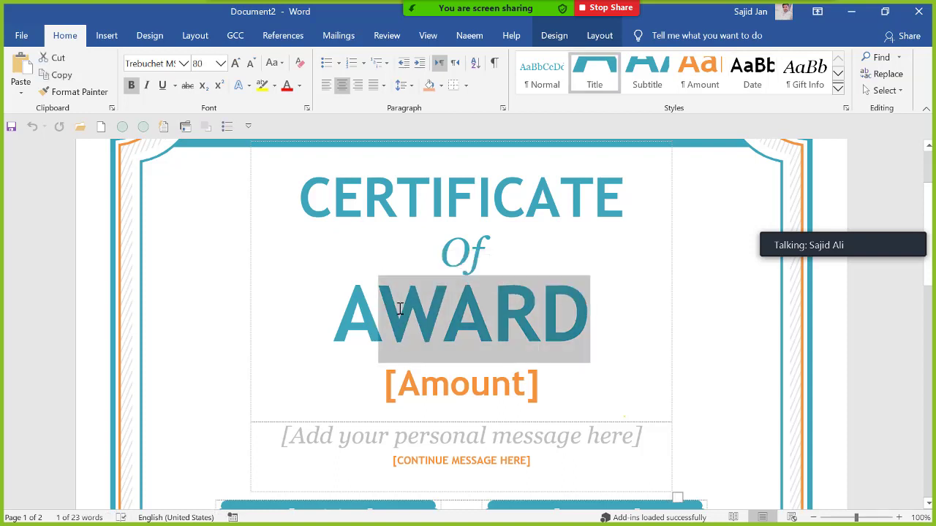
key("BackSpace")
key("BackSpace")
type("SAJID")
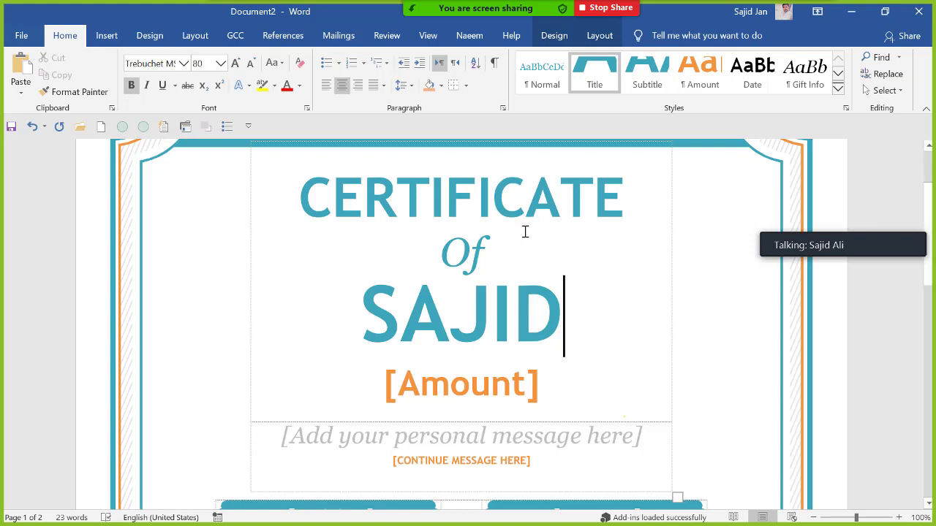
Step: Replace the [Amount] placeholder with 2500, select the message placeholders, then minimize the certificate window
scroll(500, 314, "down", 1)
left_click(502, 351)
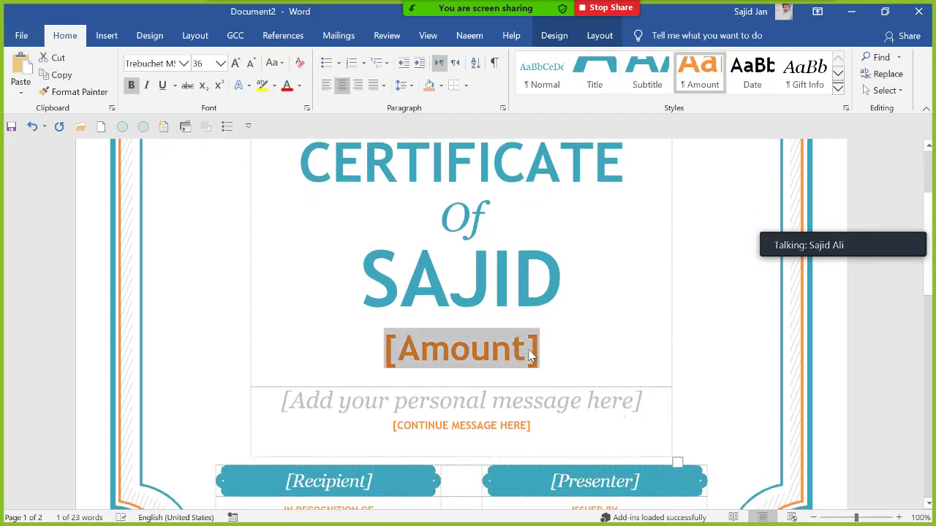
type("2500")
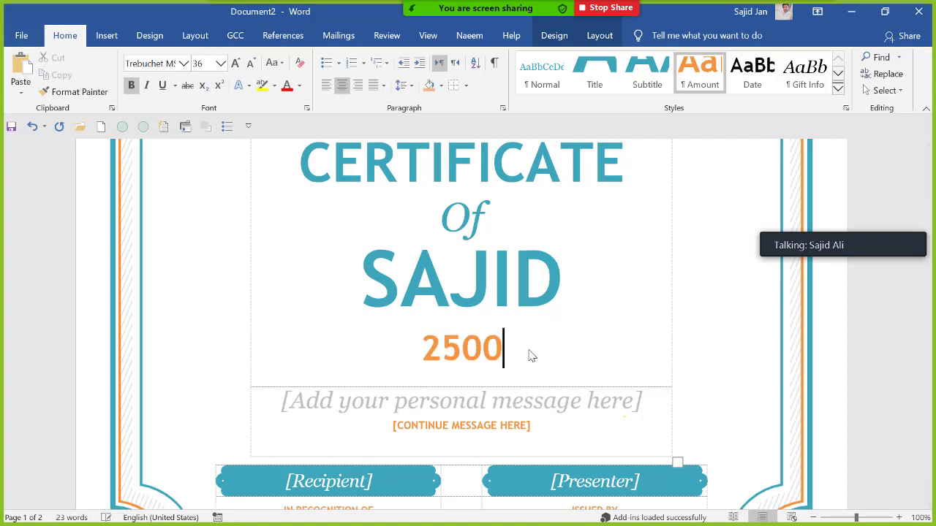
left_click(502, 416)
left_click(497, 426)
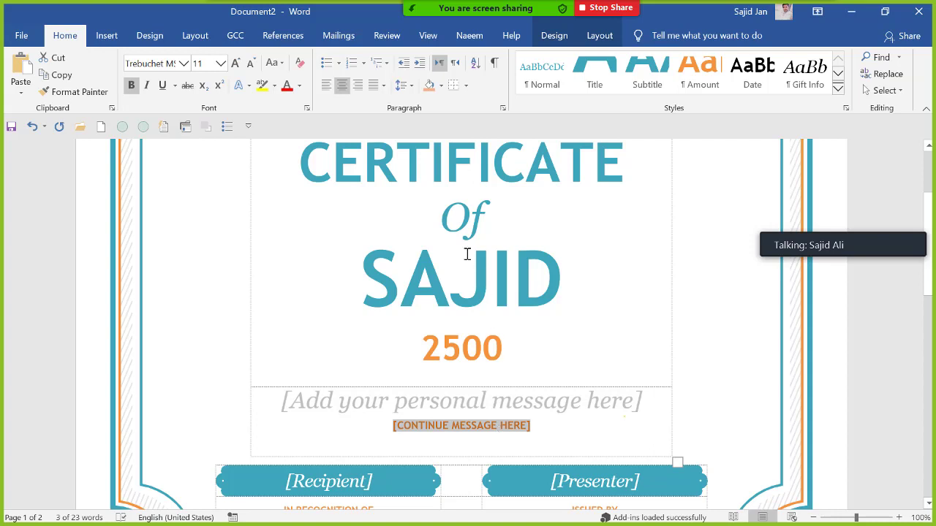
scroll(539, 316, "down", 2)
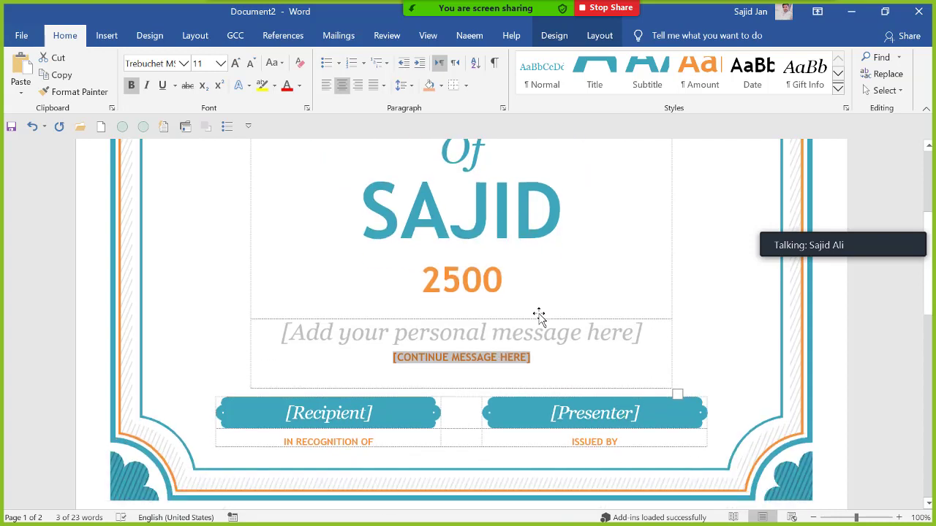
scroll(539, 316, "down", 1)
scroll(540, 316, "down", 1)
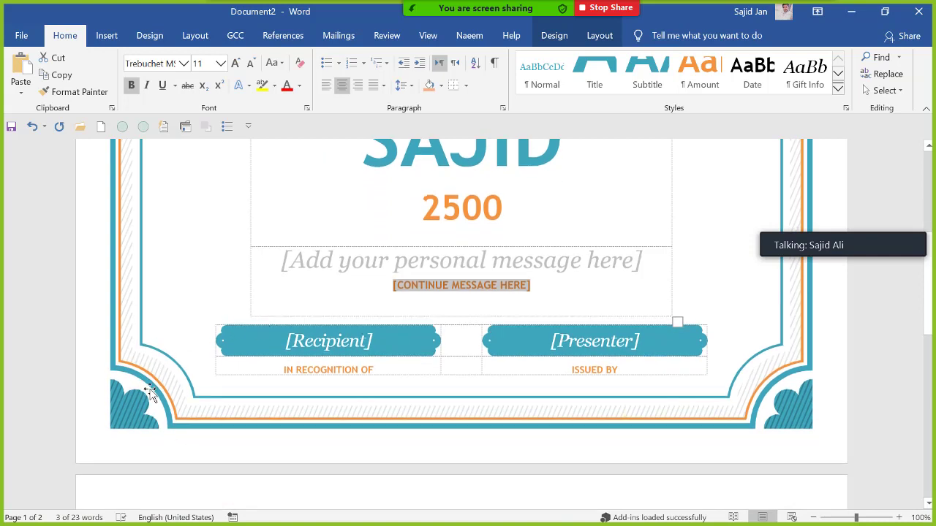
left_click(852, 11)
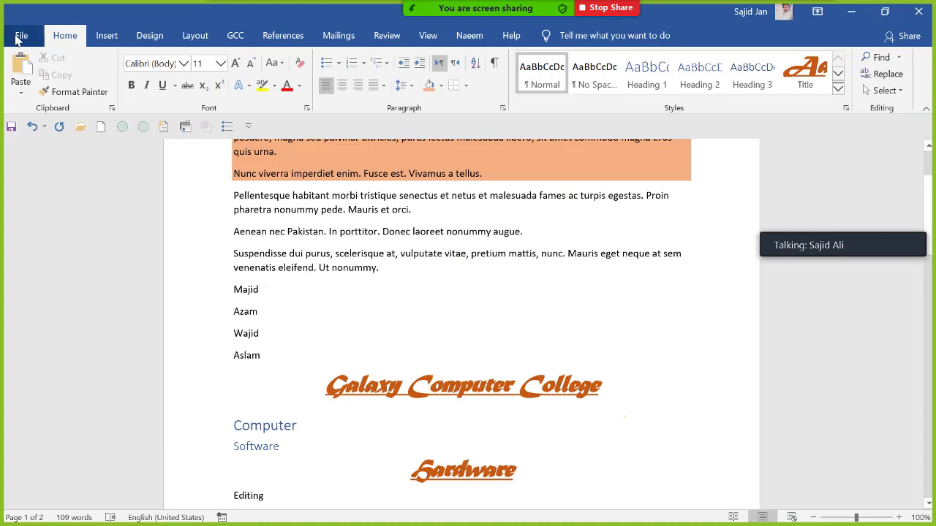
Step: Check the Galaxy Computer College document's Info protection page, then minimize Word to the desktop
left_click(19, 35)
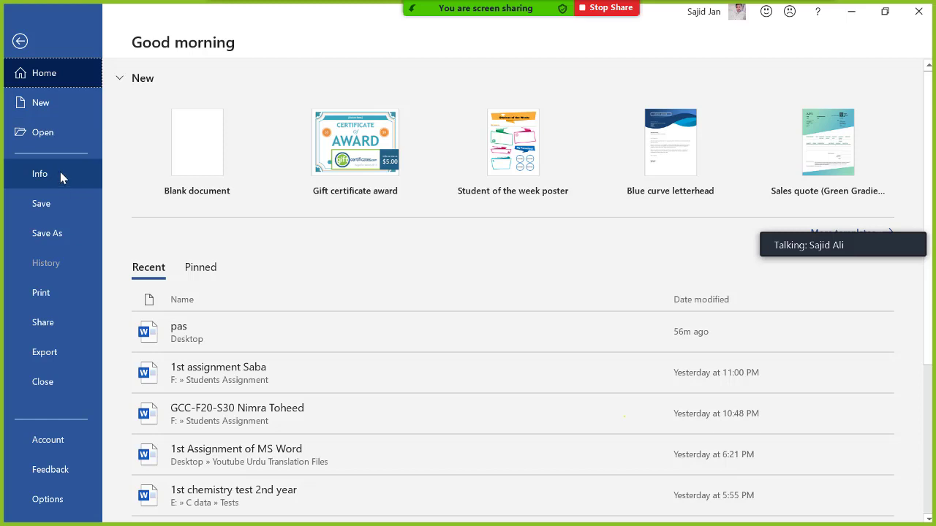
left_click(62, 178)
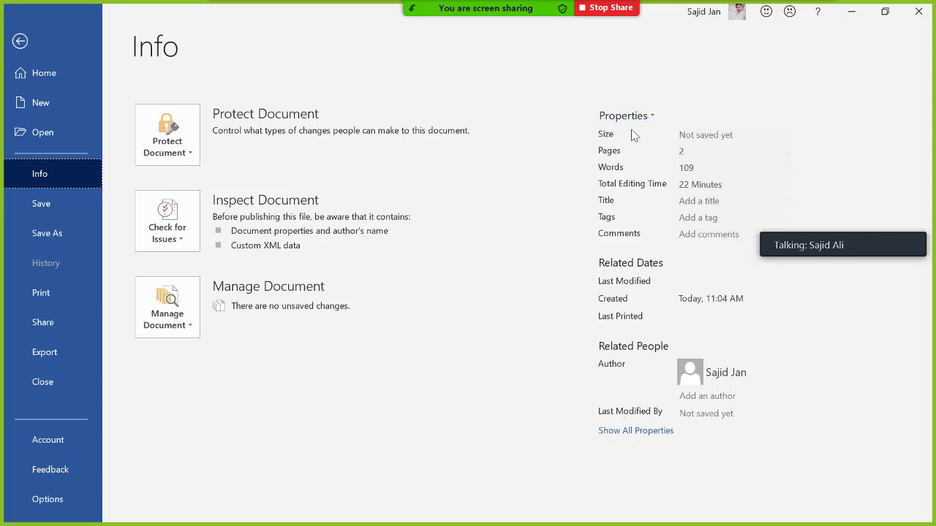
left_click(20, 41)
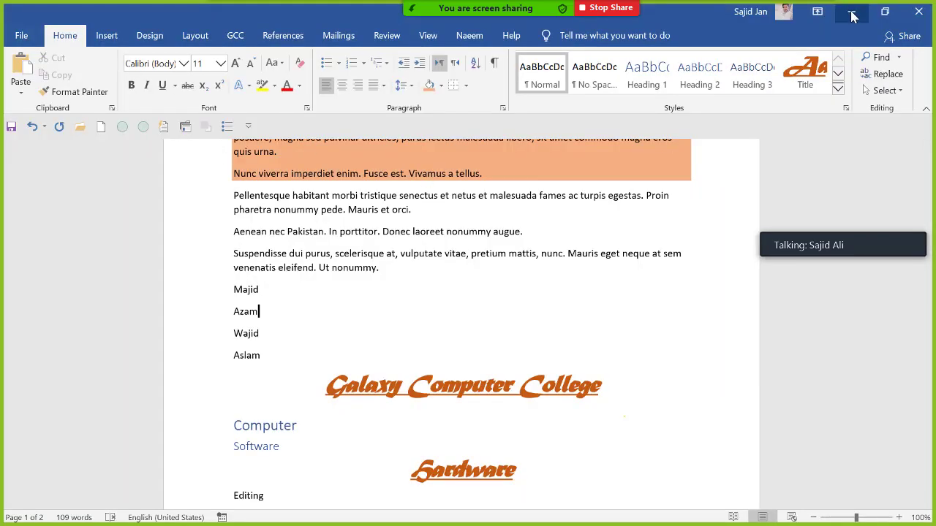
left_click(852, 16)
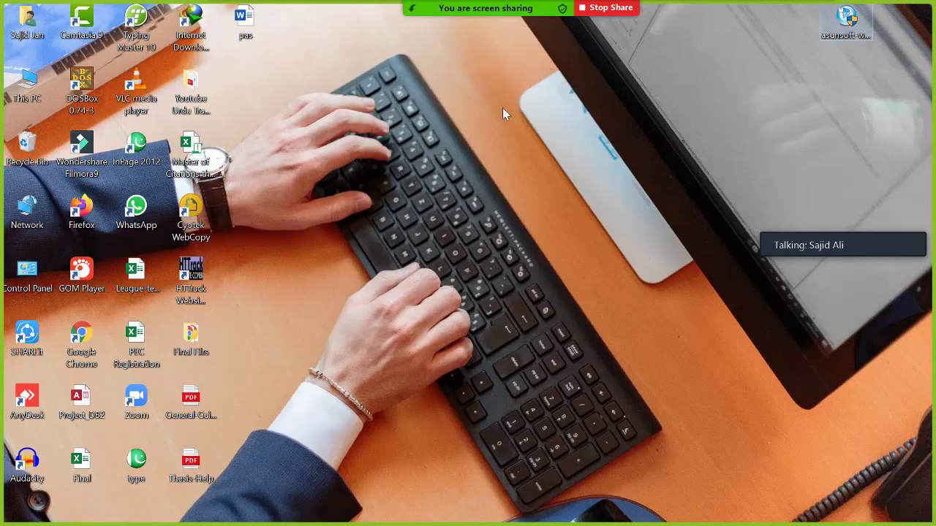
Step: Open the password-protected pas document from the desktop and review its Info page properties
double_click(247, 28)
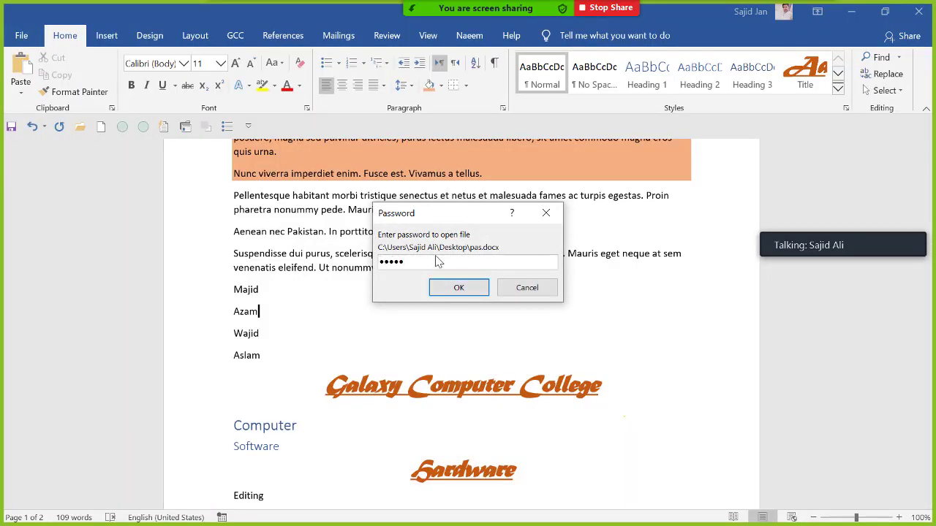
key("Return")
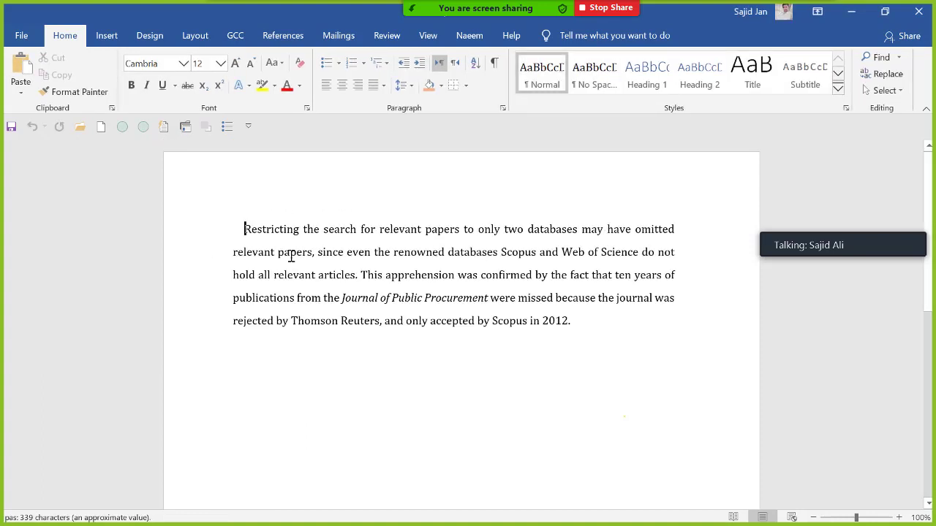
left_click(32, 44)
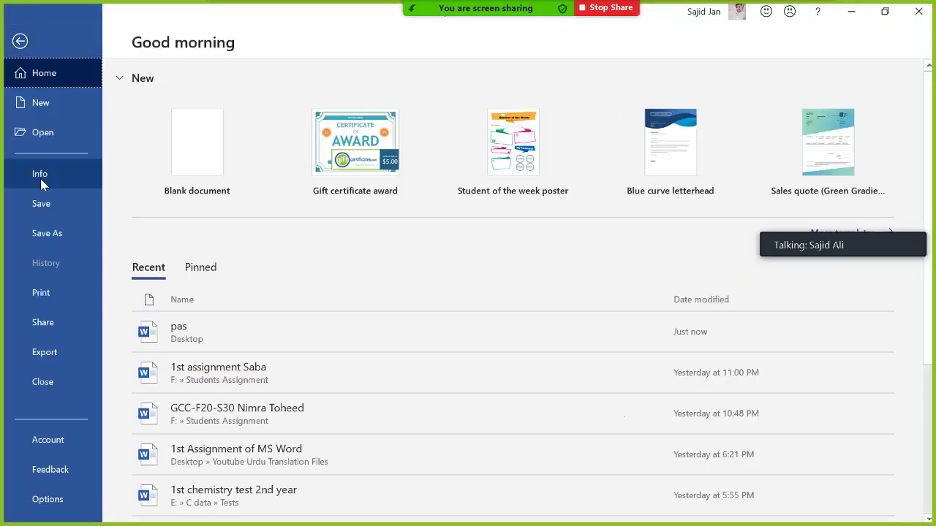
left_click(39, 176)
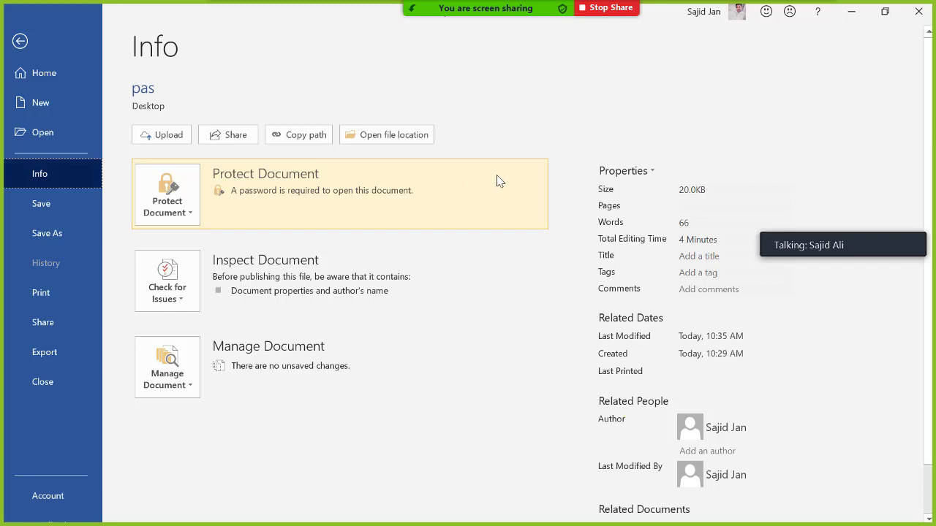
left_click(653, 172)
left_click(653, 173)
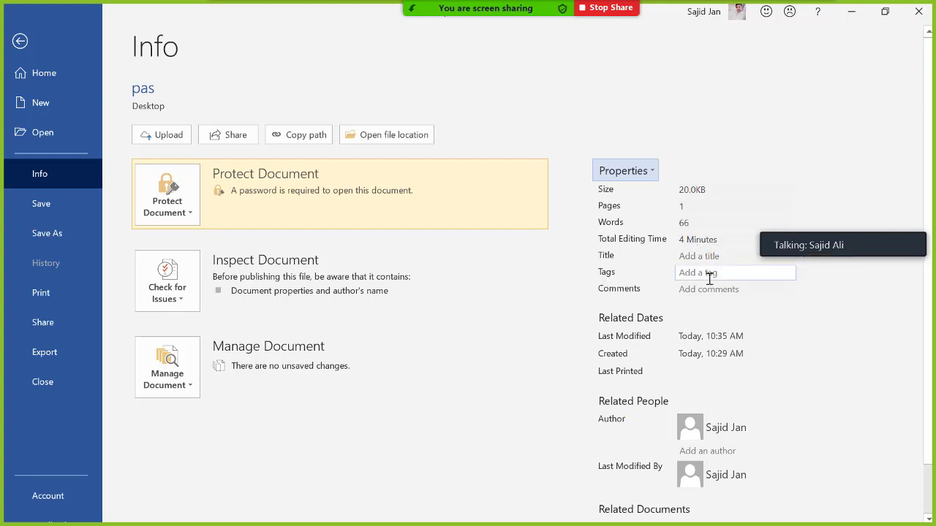
scroll(706, 306, "down", 1)
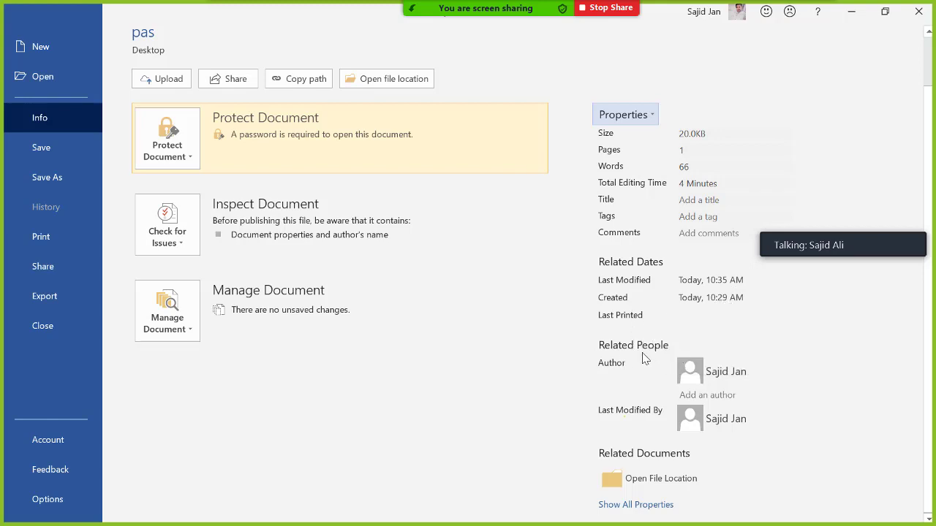
left_click(706, 369)
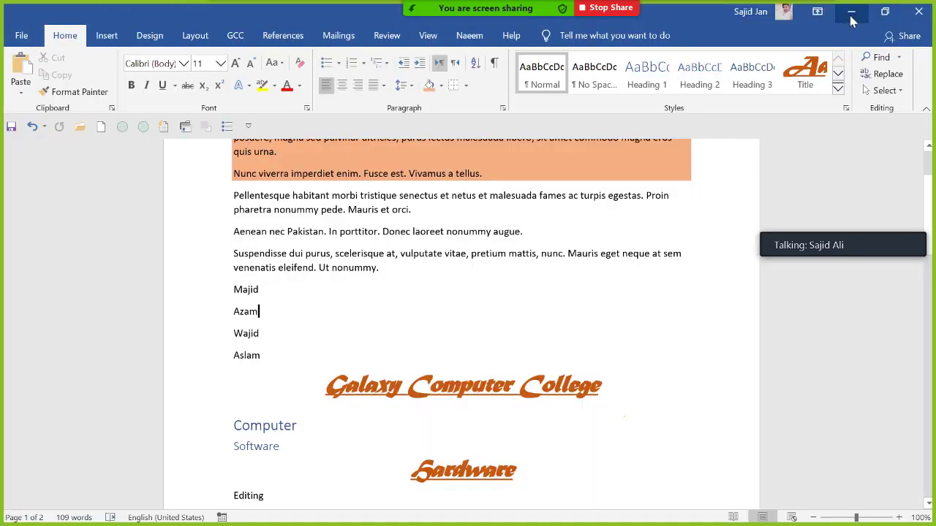
Step: Via This PC, open '9 chapter after changing.' from E:\C data\Tests\Math test 1st year
left_click(851, 14)
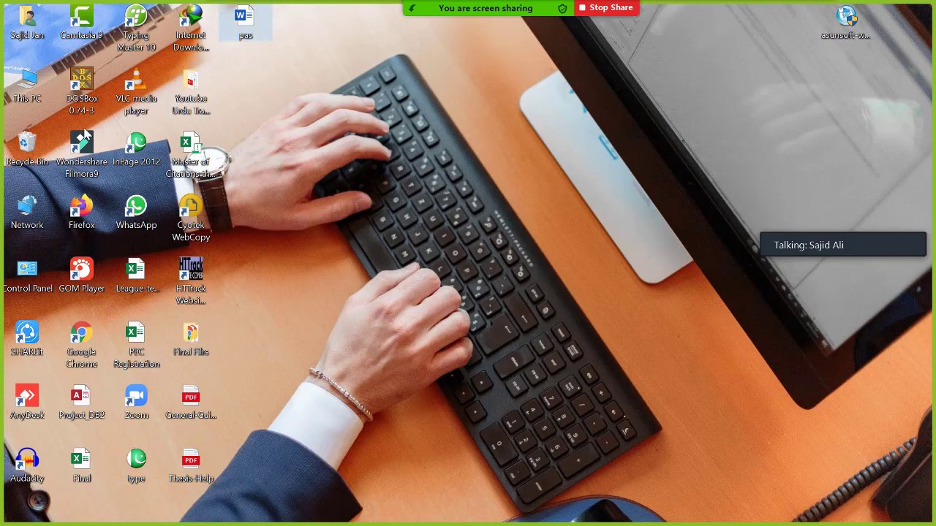
left_click(33, 95)
double_click(33, 95)
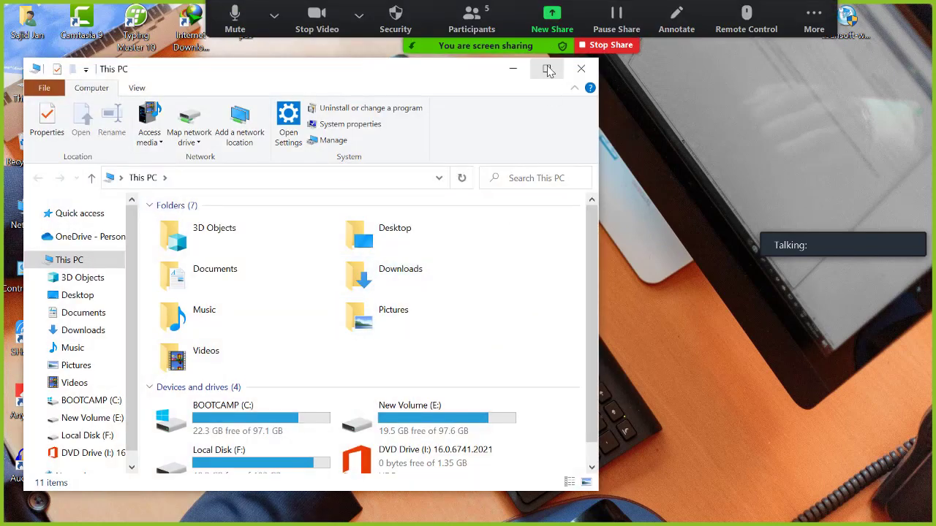
left_click(546, 68)
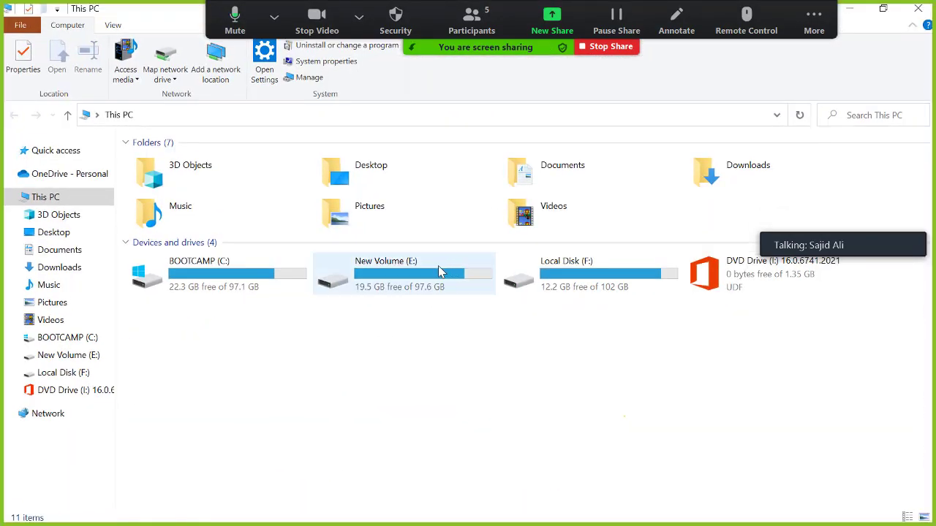
double_click(438, 266)
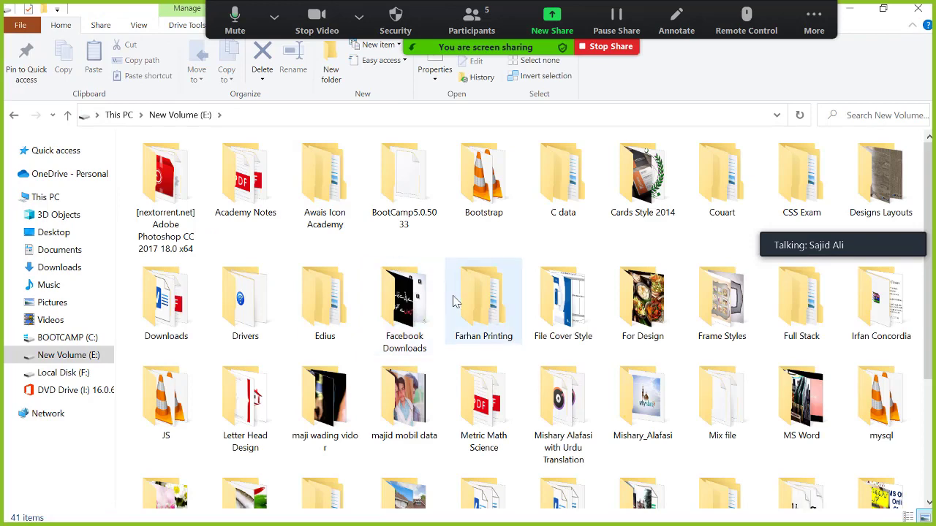
double_click(562, 208)
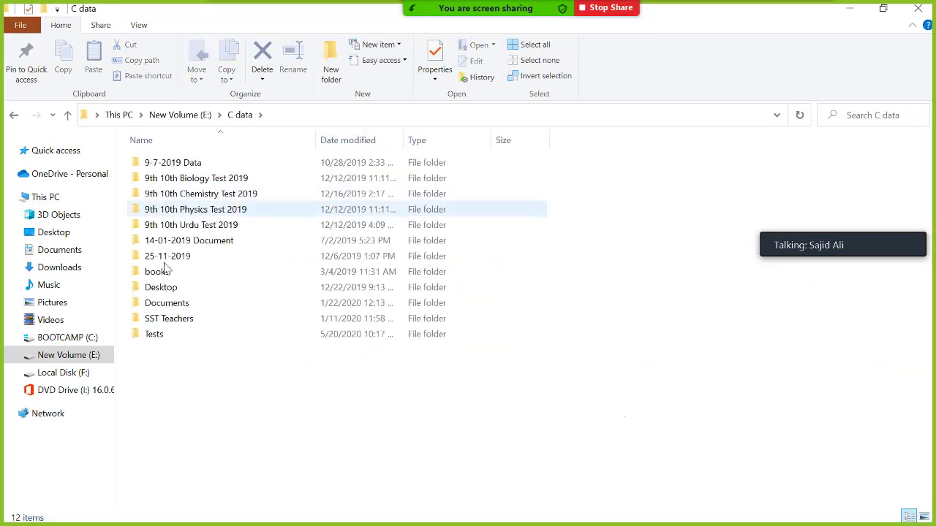
double_click(160, 335)
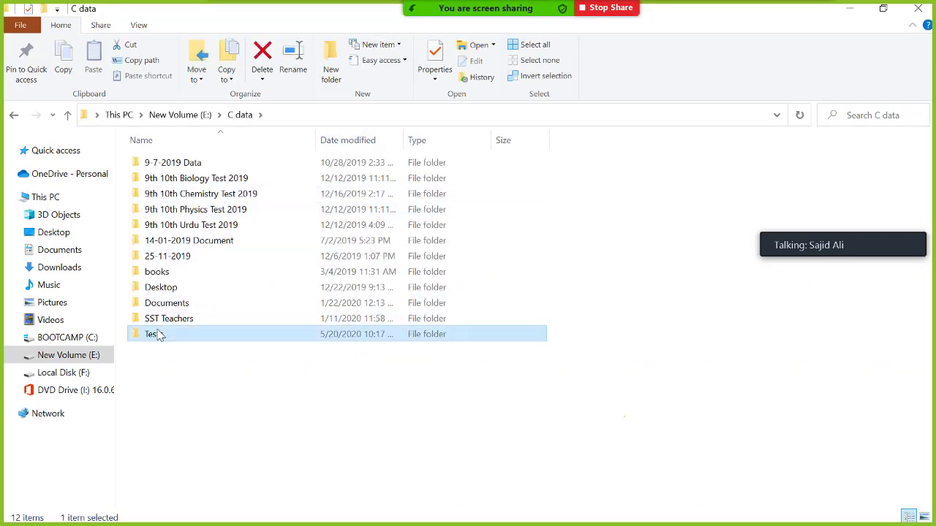
double_click(185, 164)
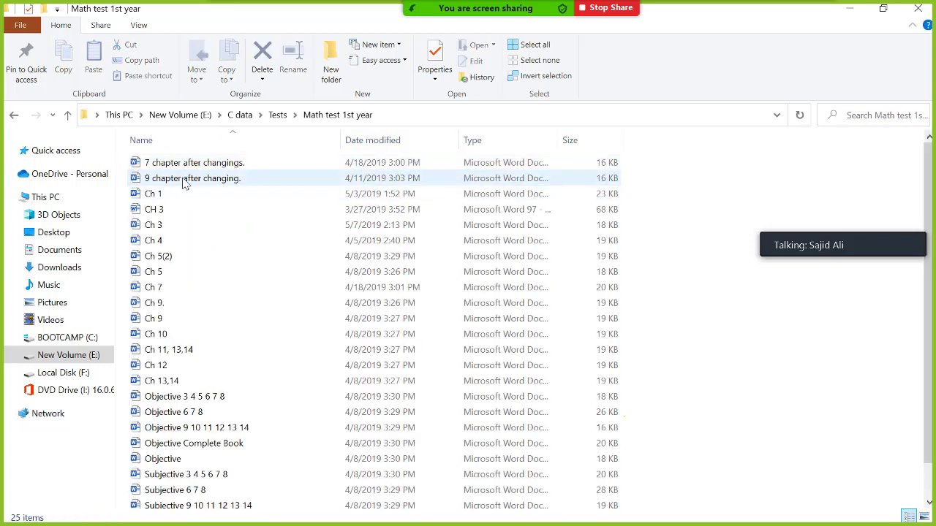
double_click(185, 178)
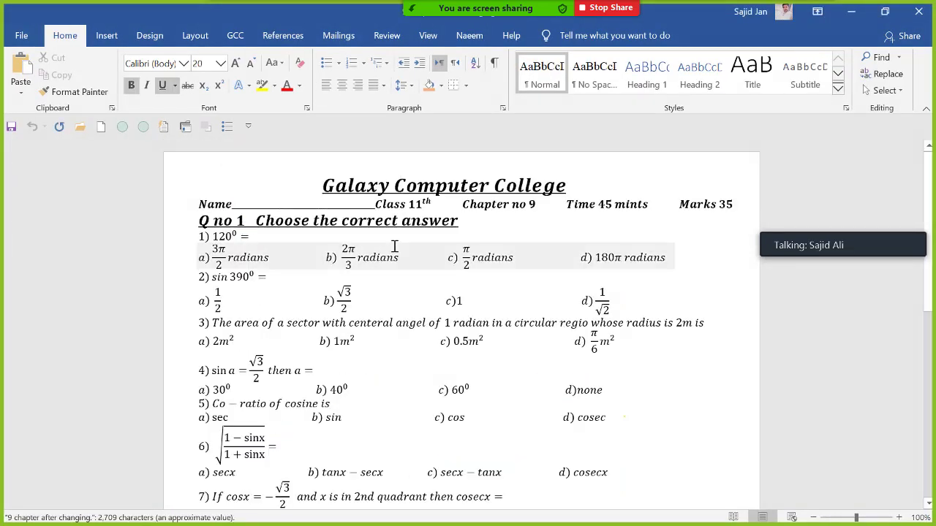
Step: Review the chapter 9 document's Info page (240 words, one page), then close the document
scroll(394, 249, "down", 4)
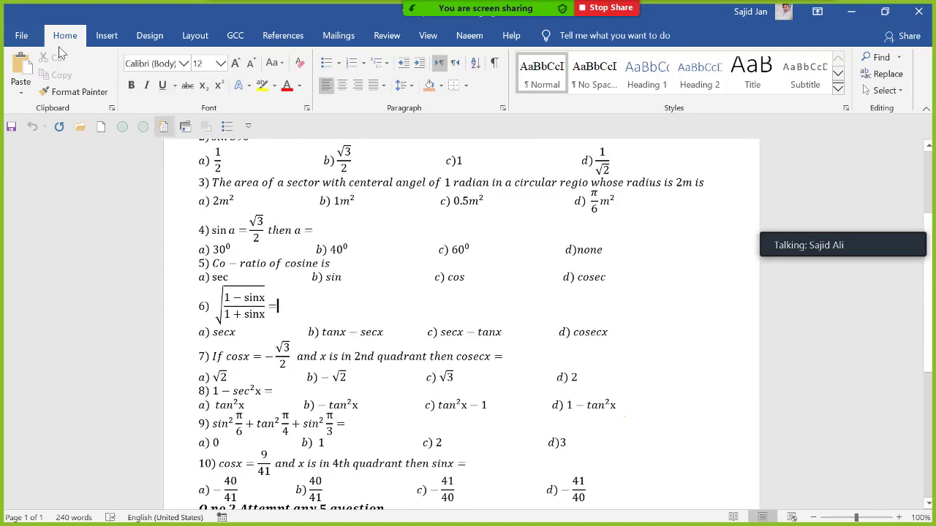
left_click(22, 37)
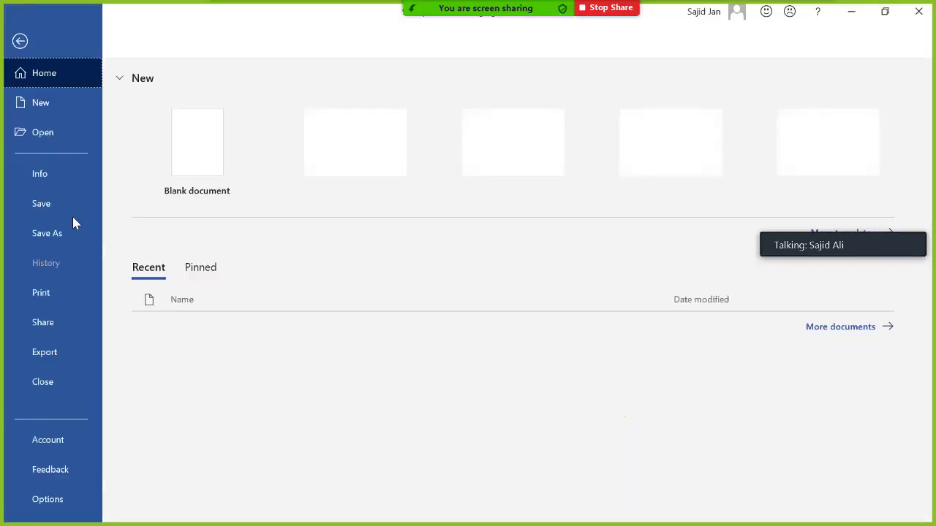
left_click(57, 171)
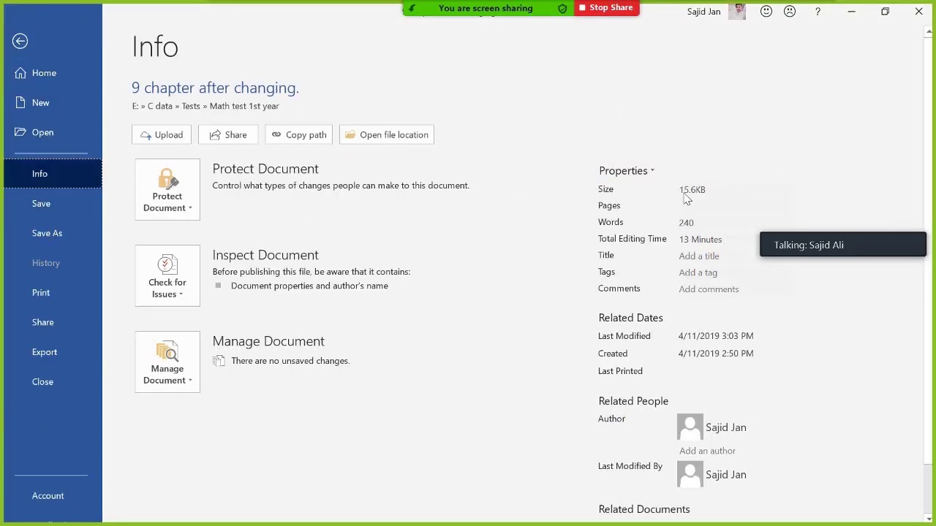
scroll(638, 287, "down", 1)
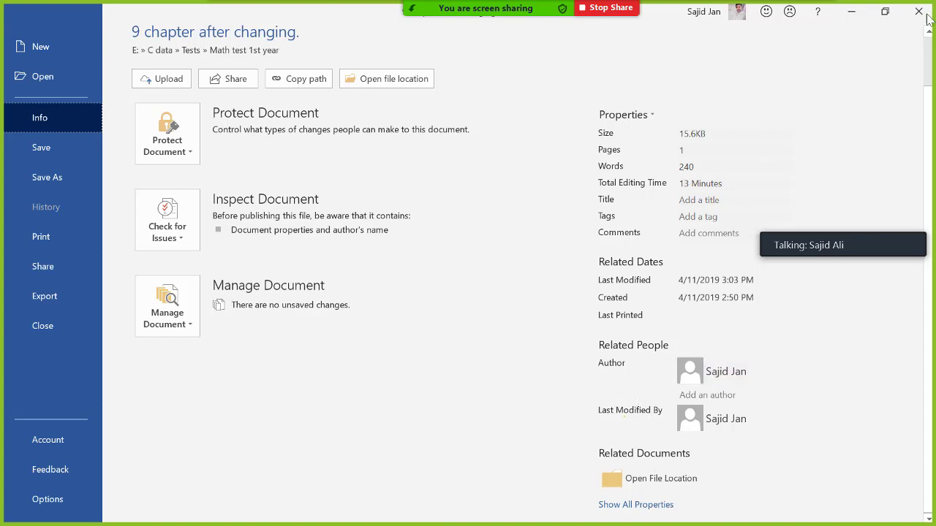
key("Escape")
key("ctrl+w")
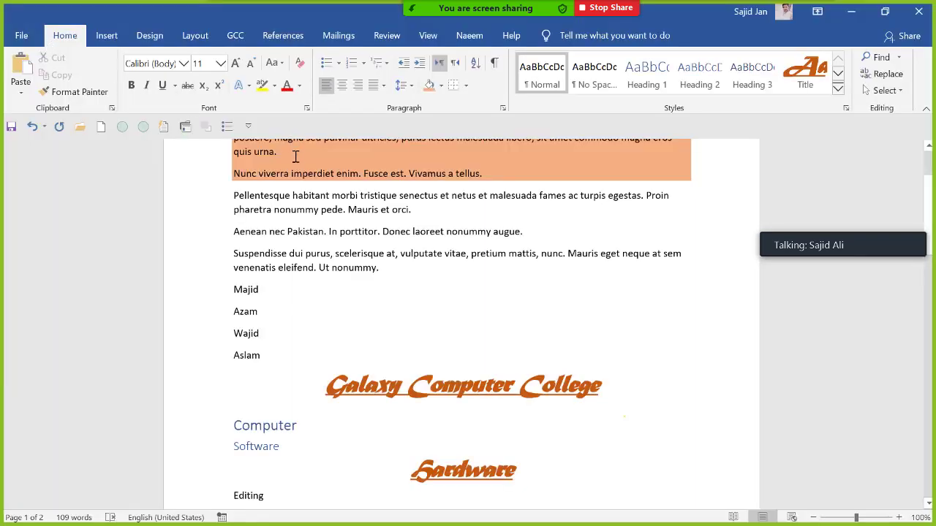
Step: Switch to the Math test 1st year folder window and open the Ch 10 test document
key("alt+Tab")
key("Escape")
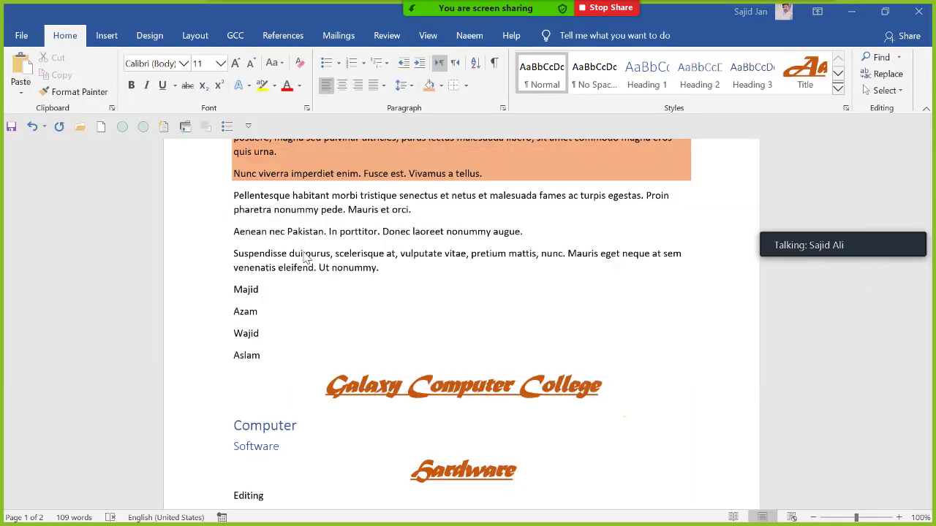
key("alt+Tab")
scroll(176, 256, "down", 1)
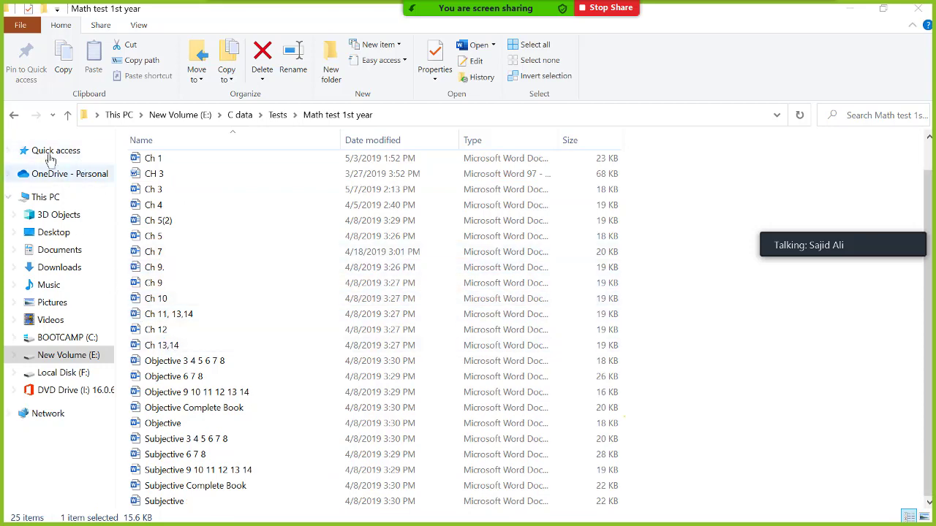
double_click(185, 300)
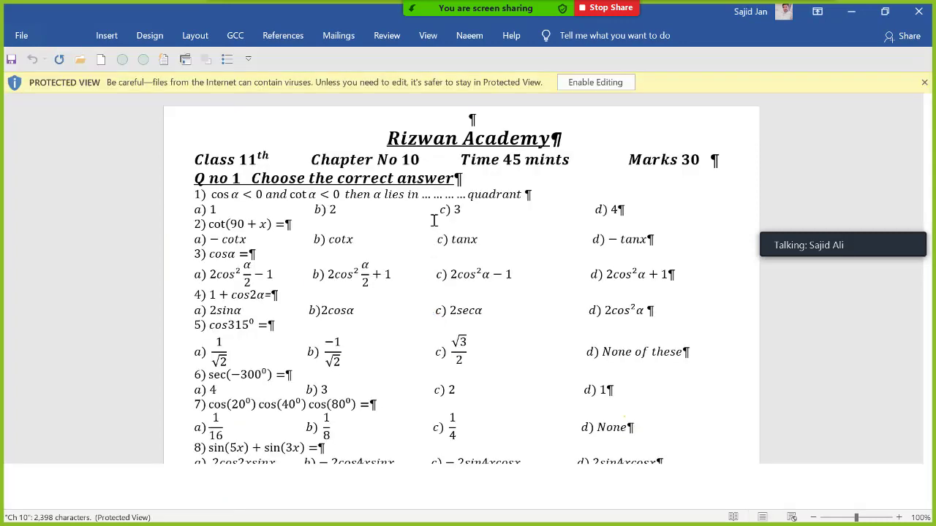
Step: Enable editing on Ch 10, check its Info page (181 words), then minimize its window
left_click(598, 82)
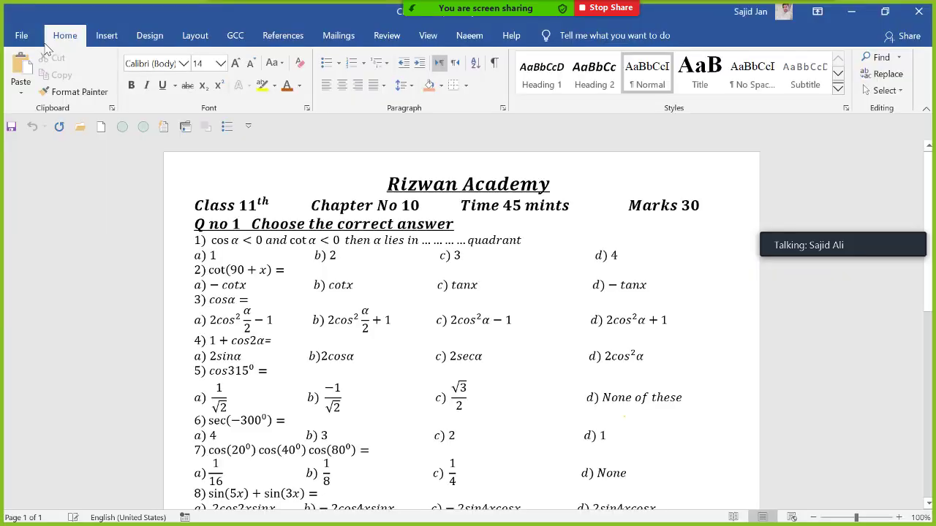
left_click(22, 37)
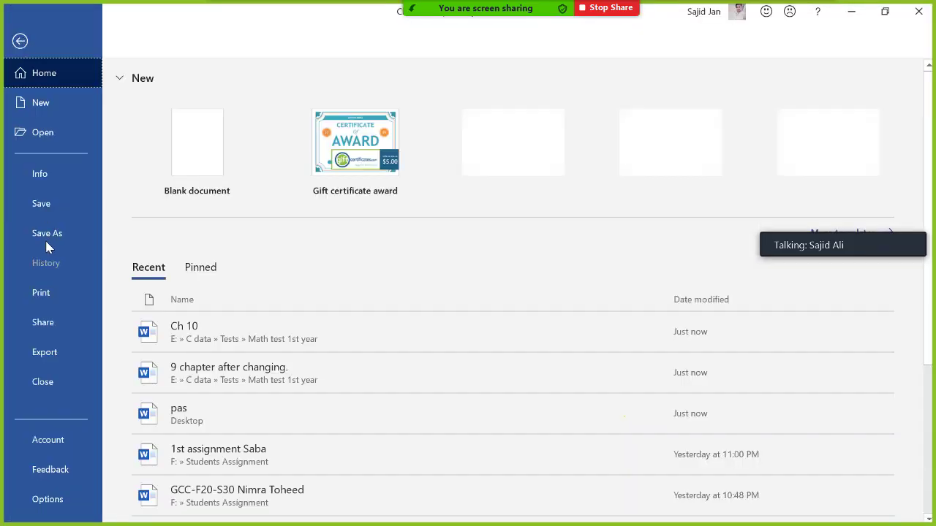
left_click(51, 174)
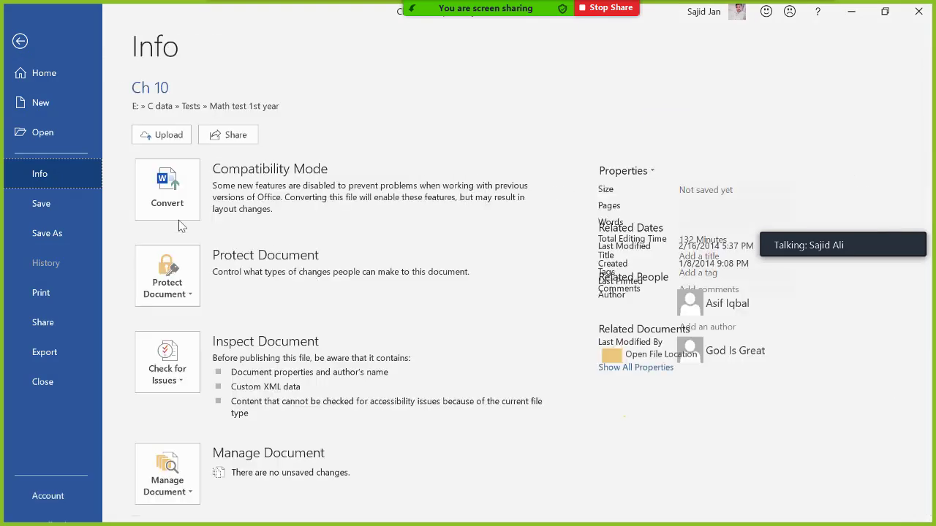
scroll(715, 323, "down", 1)
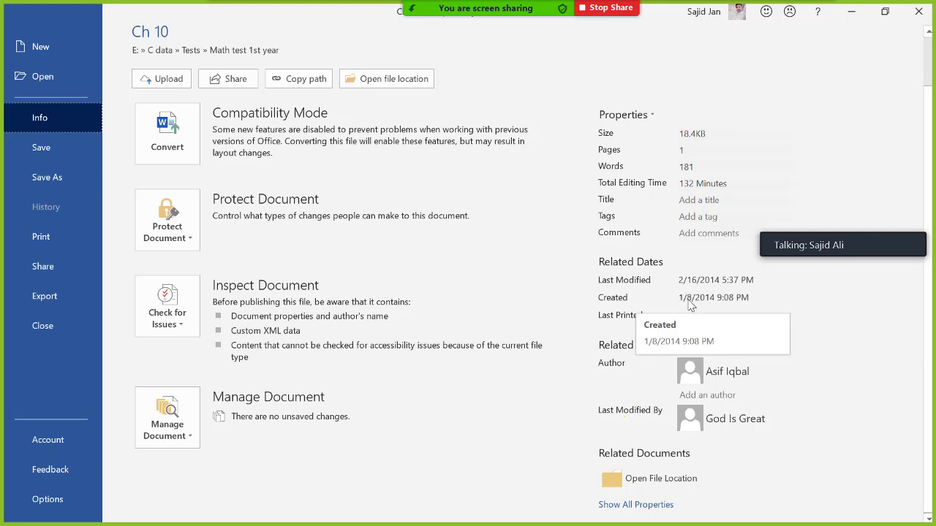
mouse_move(726, 371)
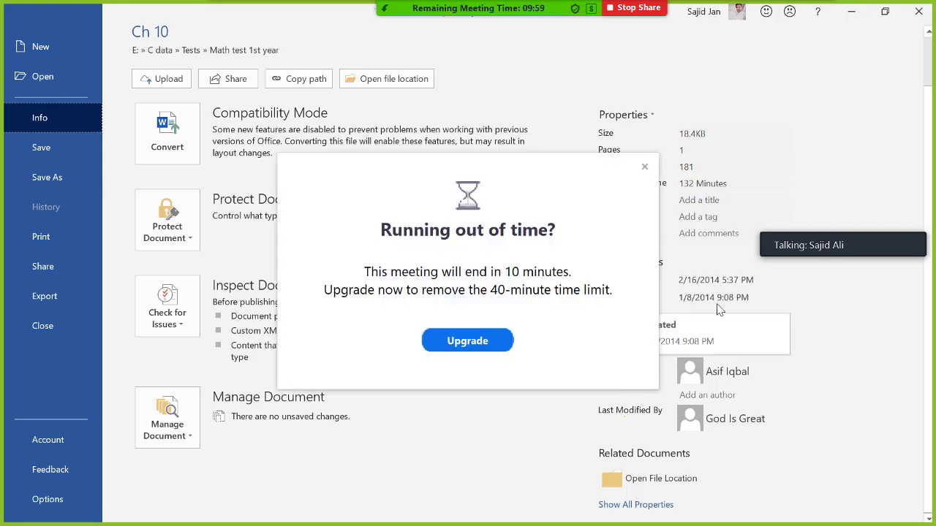
left_click(645, 166)
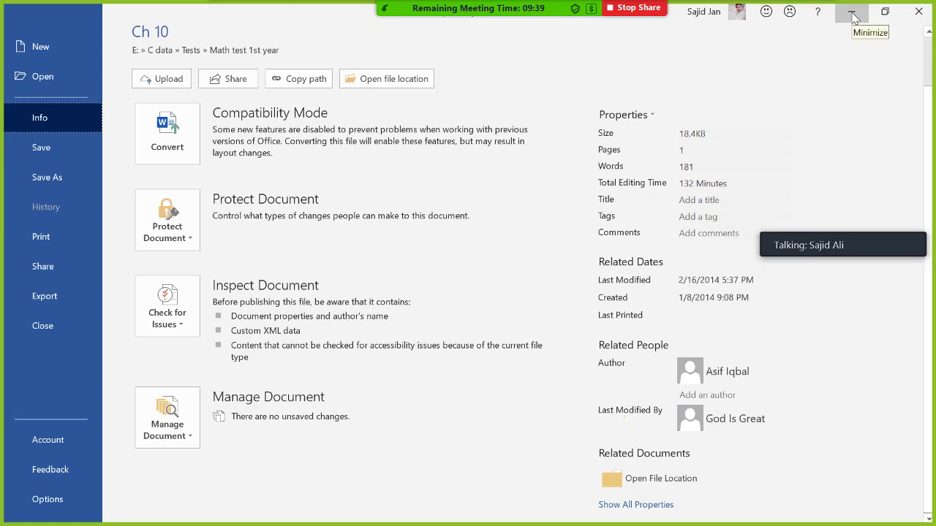
left_click(854, 17)
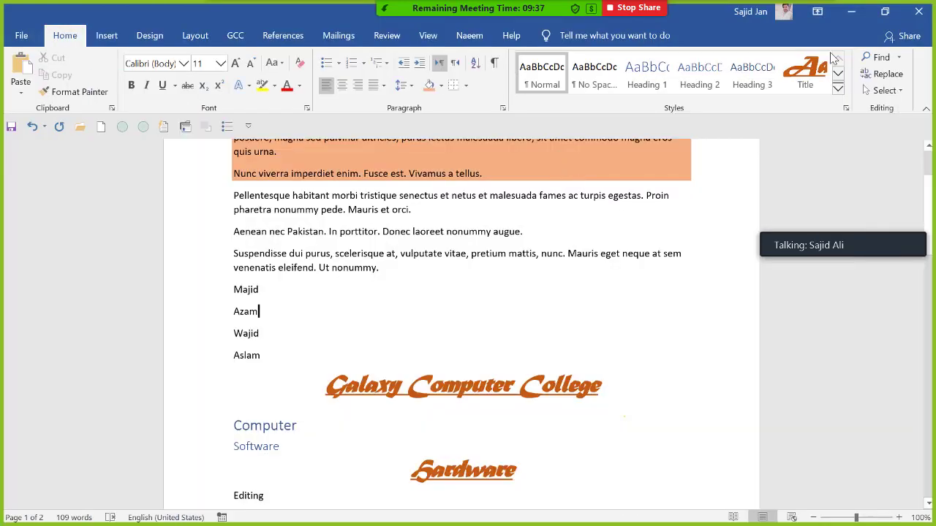
Step: Place the cursor after 'Ut nonummy.' and scroll back up the Galaxy Computer College document
left_click(386, 281)
scroll(352, 282, "up", 3)
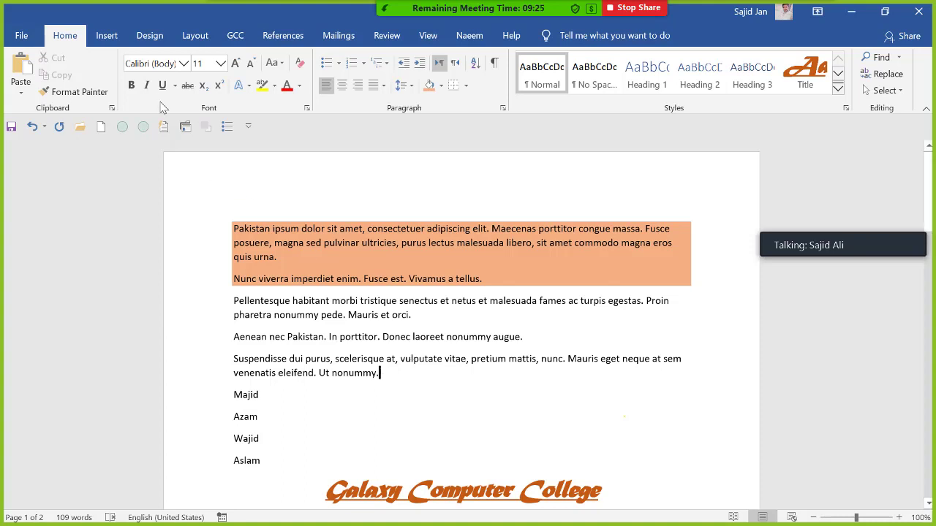
left_click(20, 37)
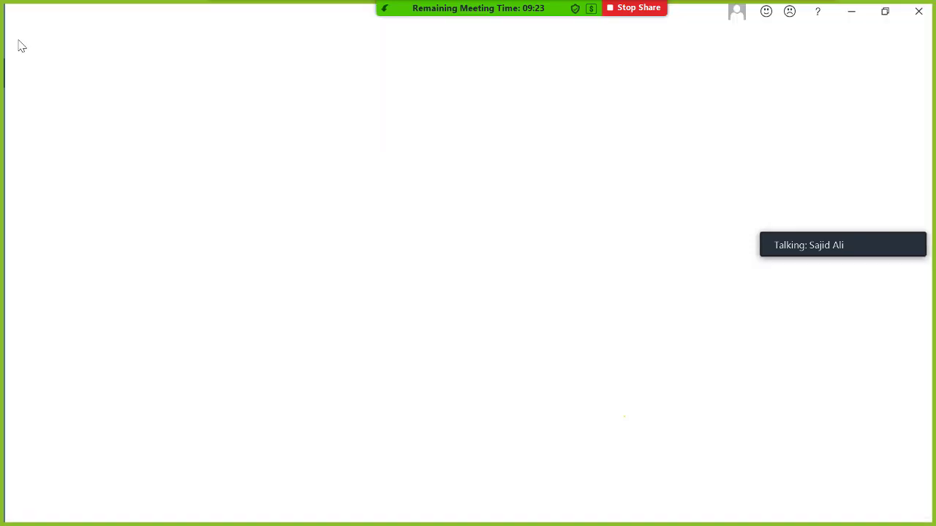
key("Escape")
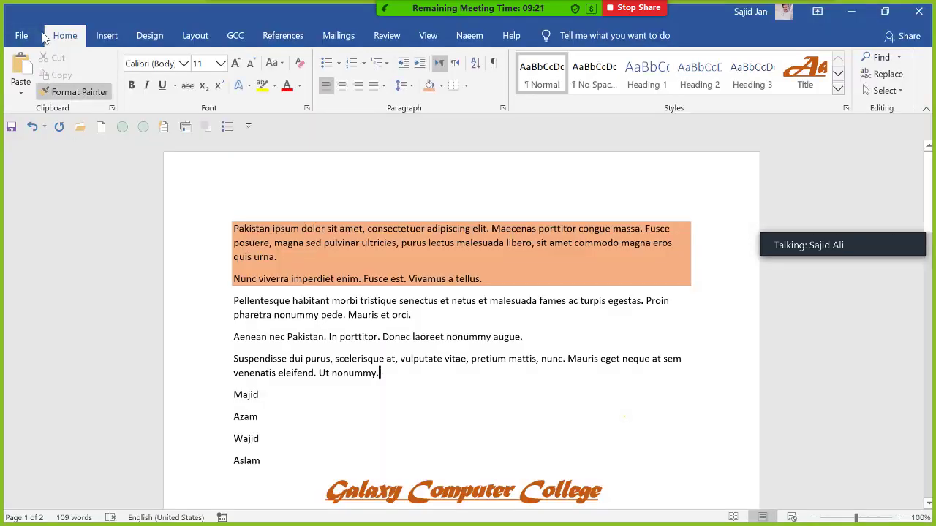
Step: Encrypt the Galaxy Computer College document with a confirmed password via Protect Document
left_click(27, 35)
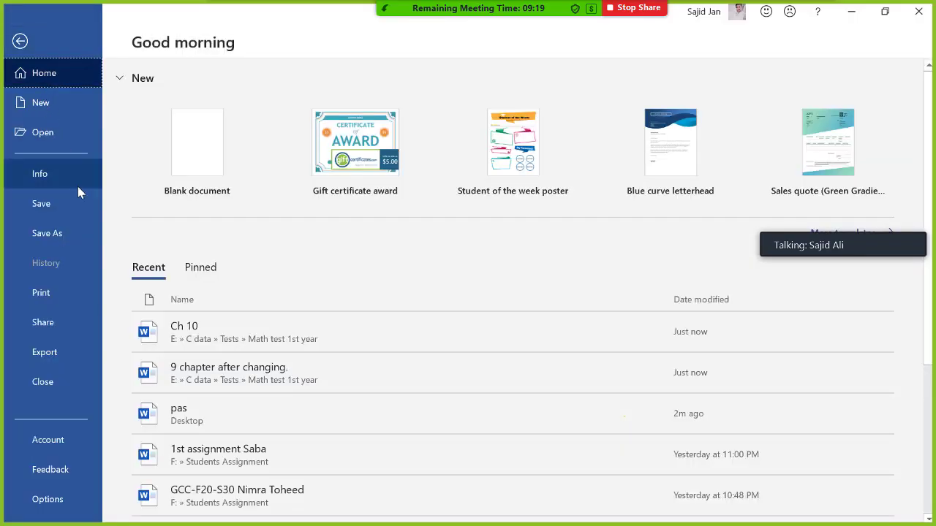
left_click(60, 173)
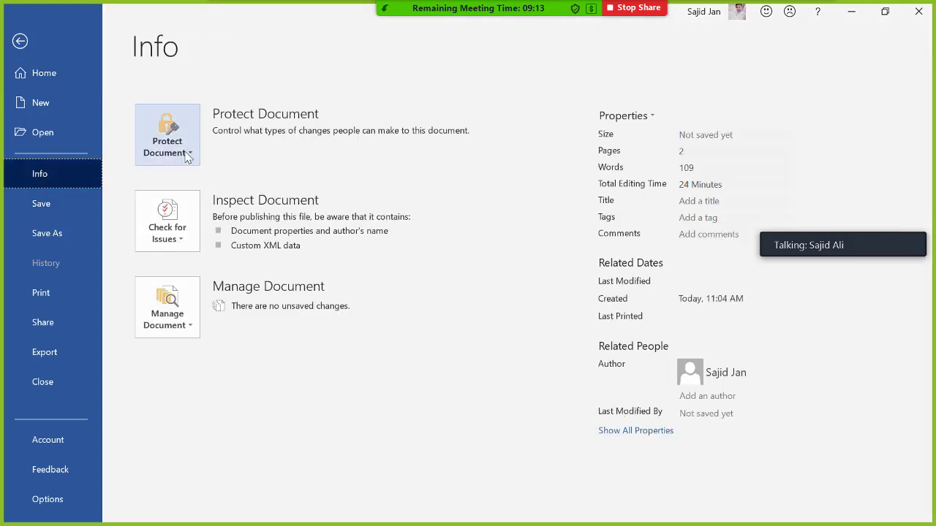
left_click(188, 158)
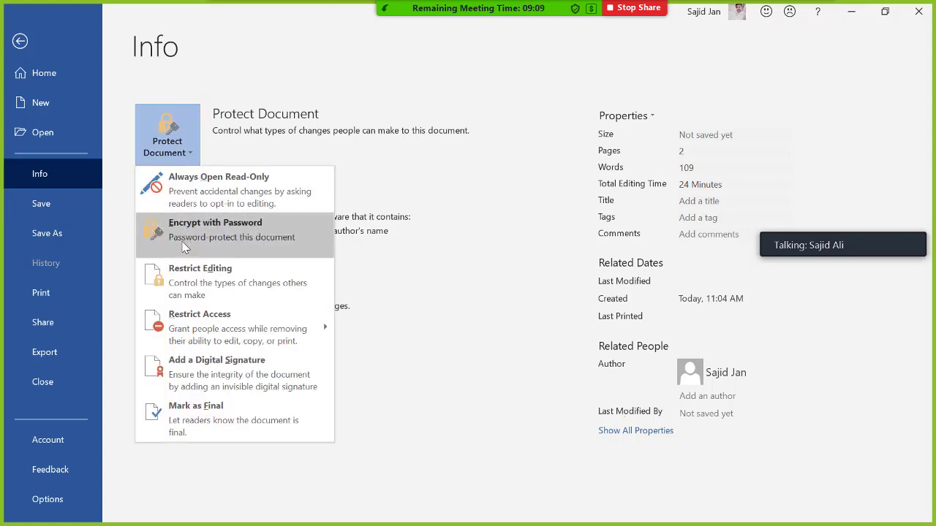
left_click(258, 235)
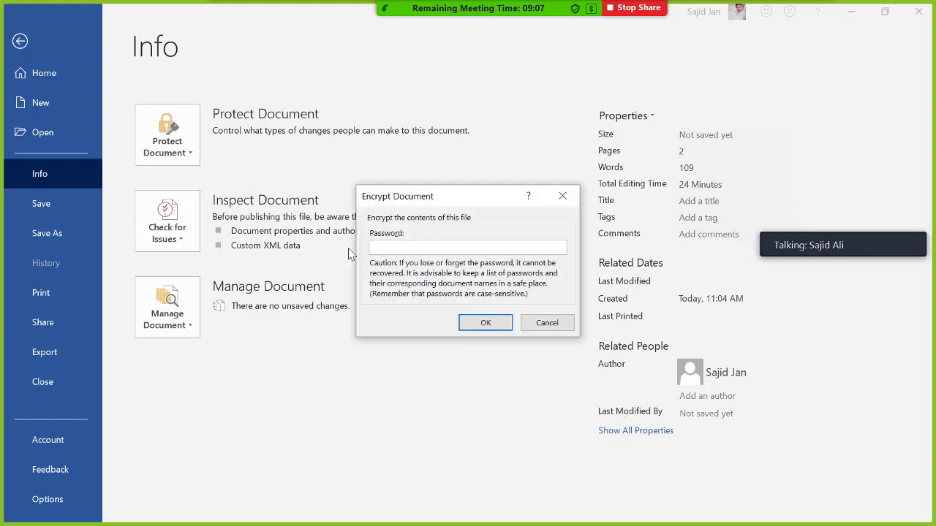
left_click(485, 323)
key("Return")
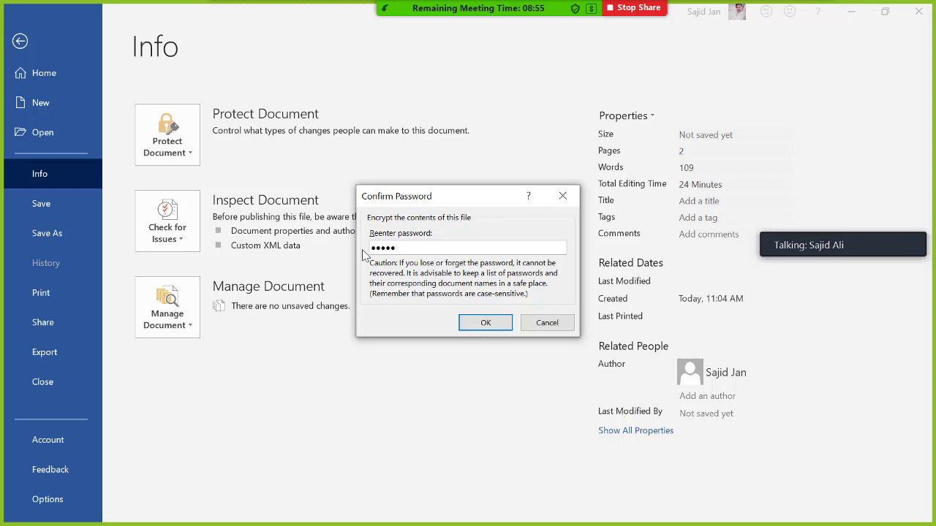
left_click(489, 326)
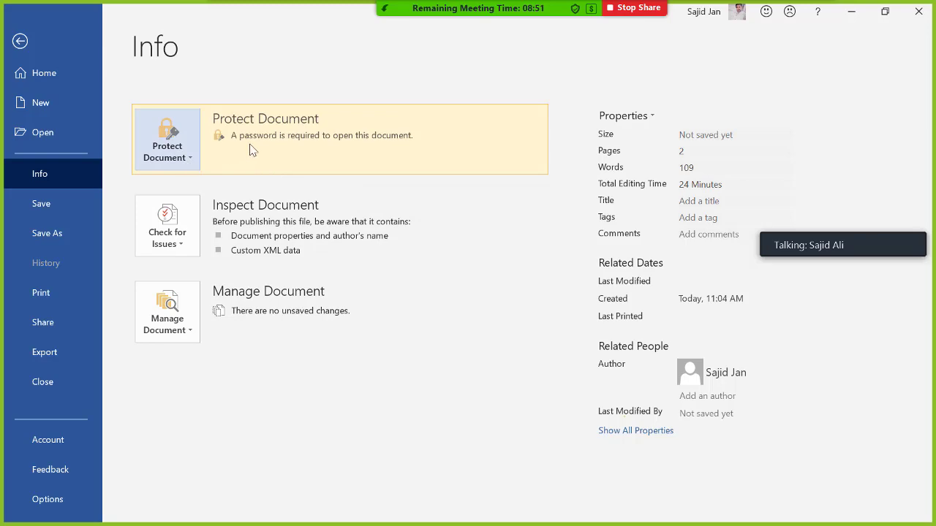
left_click(20, 41)
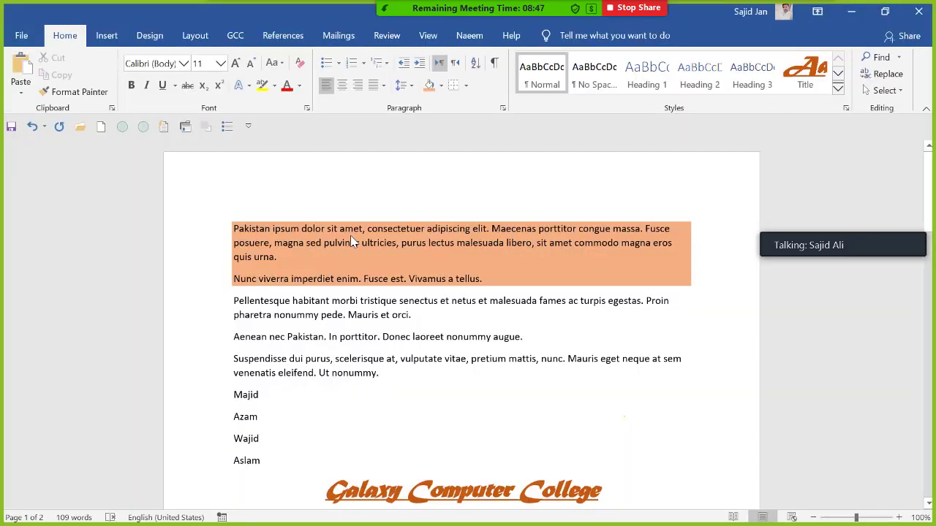
Step: Save as '3rd Lecture 20--5-2020 File' in Youtube Urdu Translation Files, then close Word
key("ctrl+s")
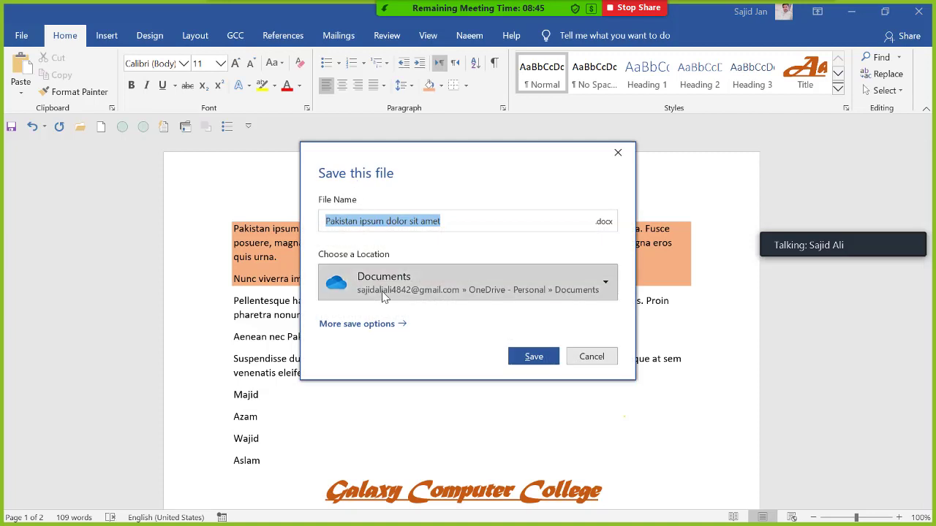
left_click(380, 329)
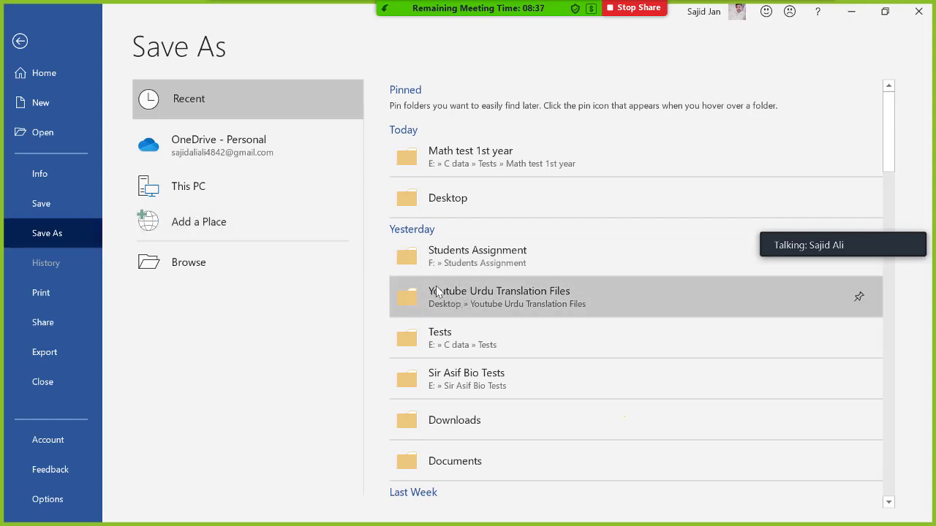
left_click(437, 292)
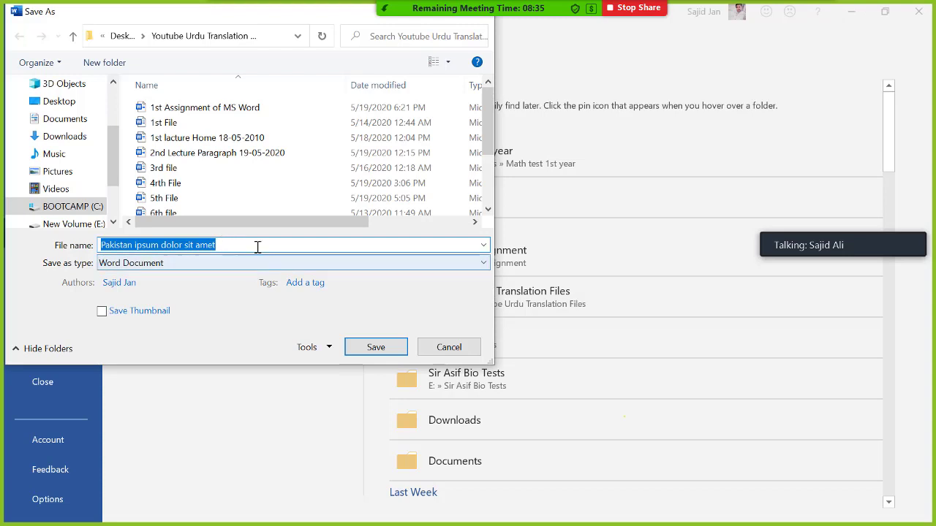
type("3rd ")
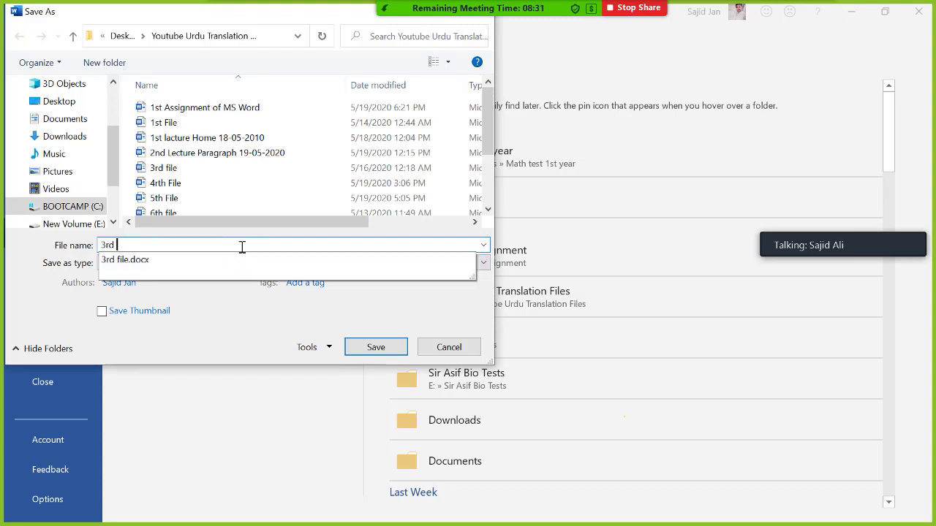
type("Lecture ")
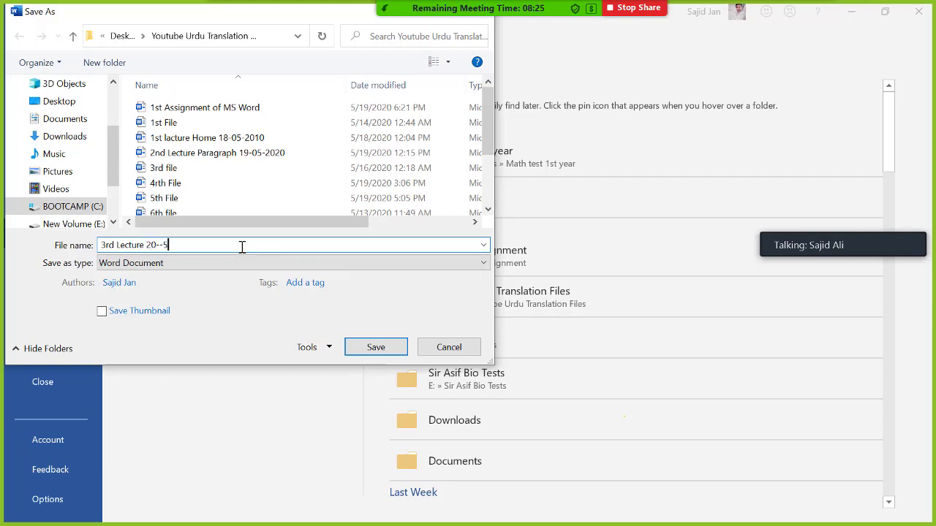
type("20--5-2020 File")
left_click(390, 356)
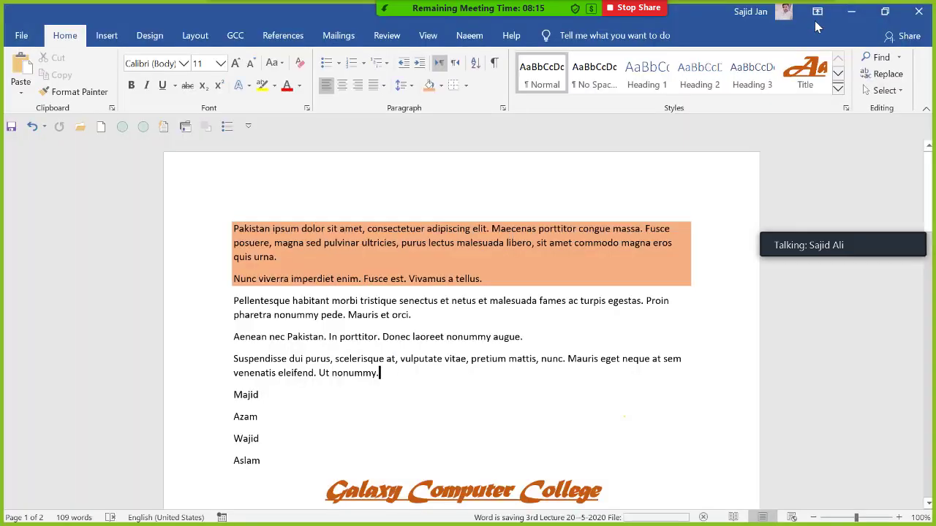
left_click(919, 12)
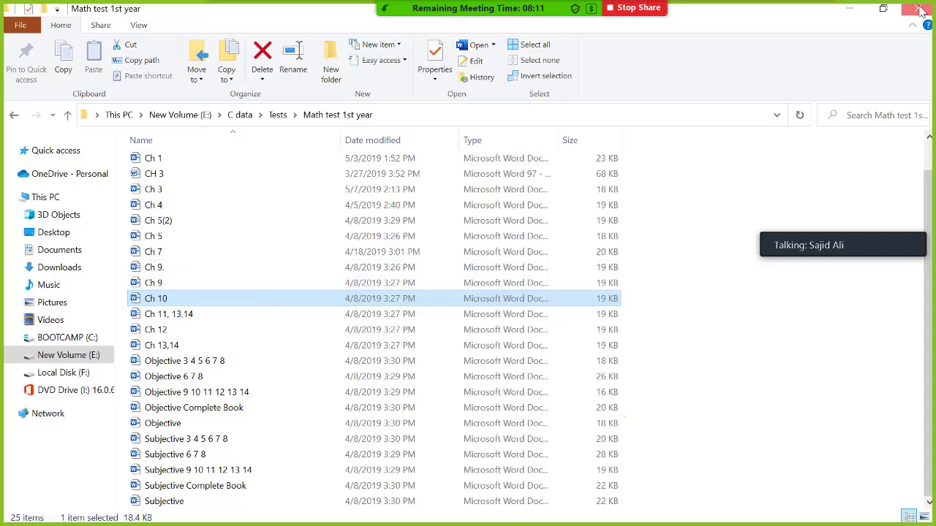
Step: Close Math test 1st year and open '3rd Lecture 20--5-2020 File' with its password
left_click(922, 10)
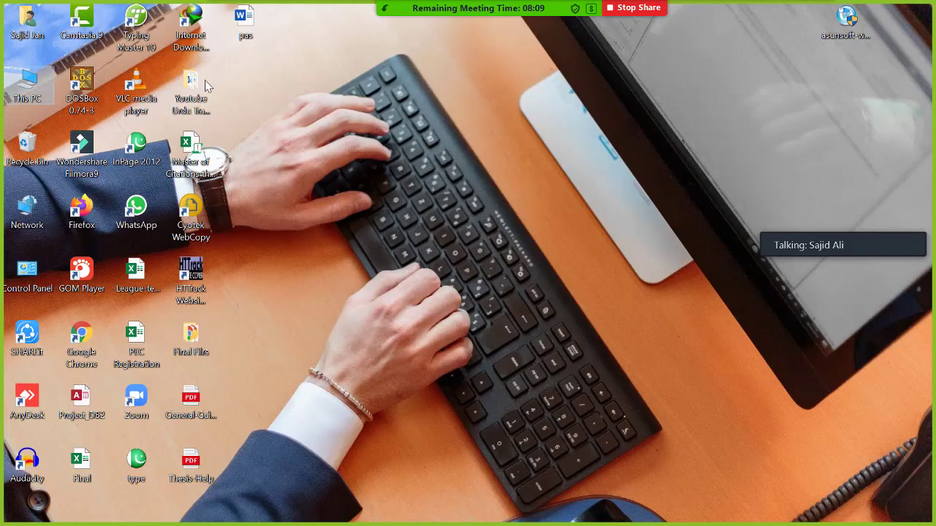
left_click(189, 108)
double_click(189, 108)
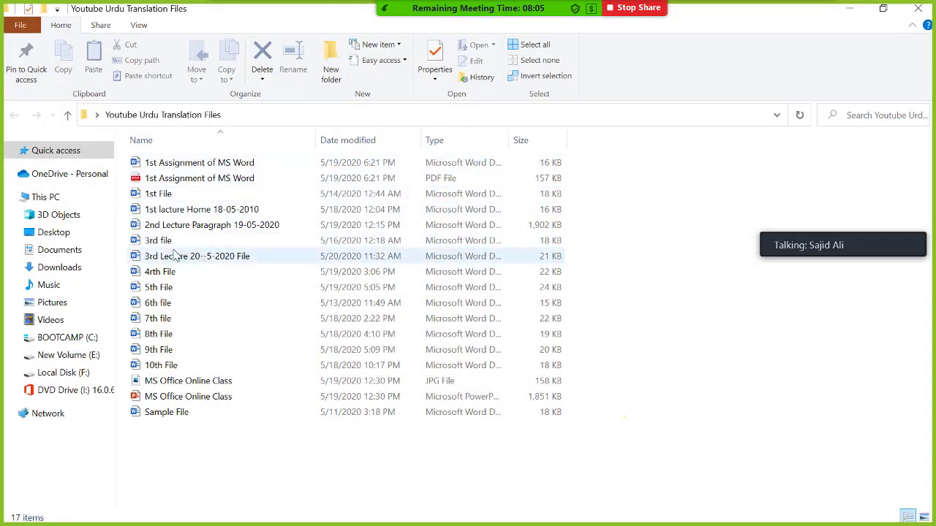
left_click(196, 263)
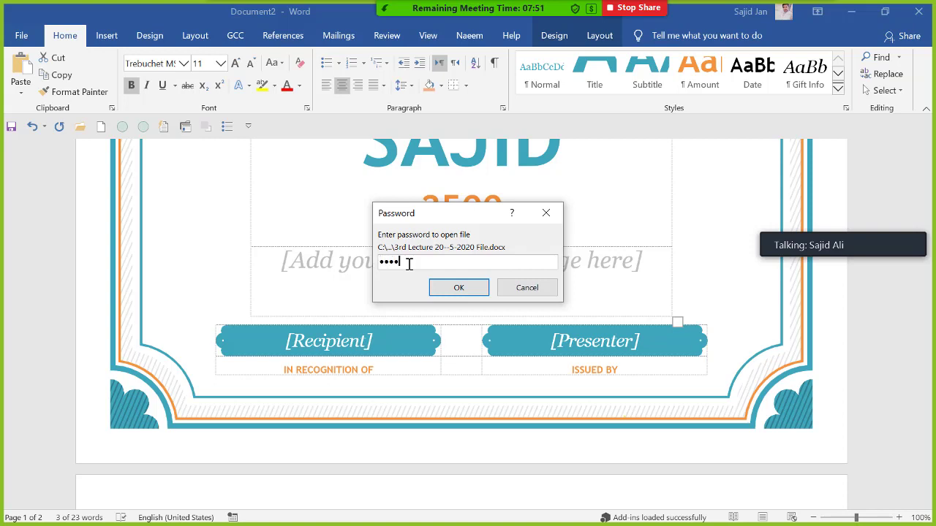
left_click(451, 288)
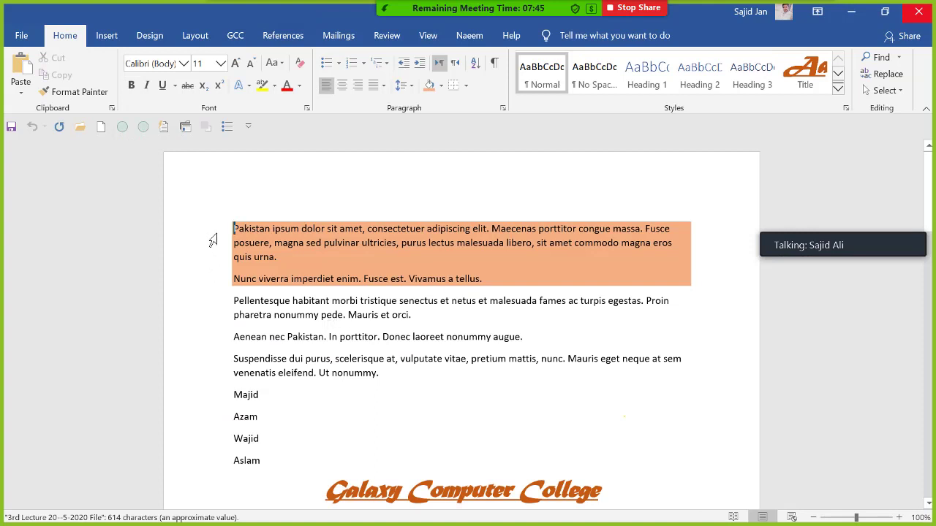
Step: Clear the opening password from '3rd Lecture 20--5-2020 File', then minimize its window
left_click(28, 38)
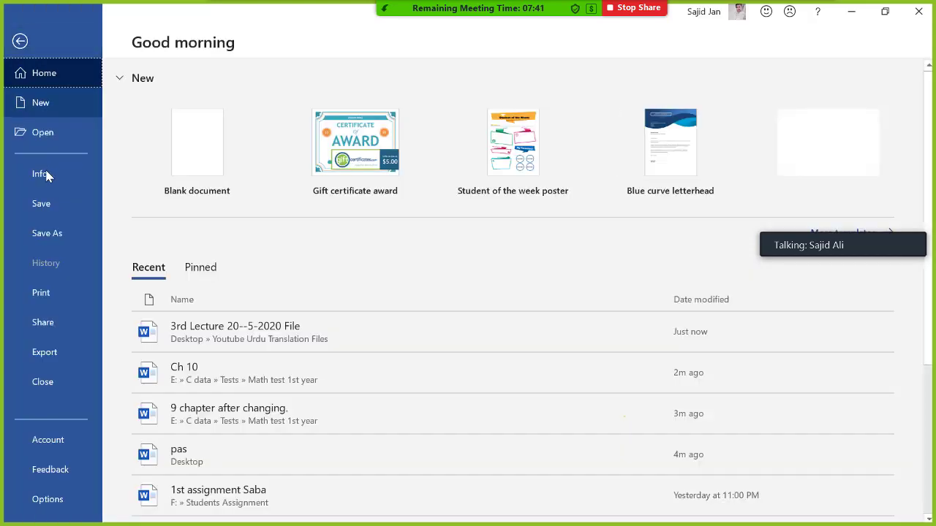
left_click(44, 176)
left_click(182, 213)
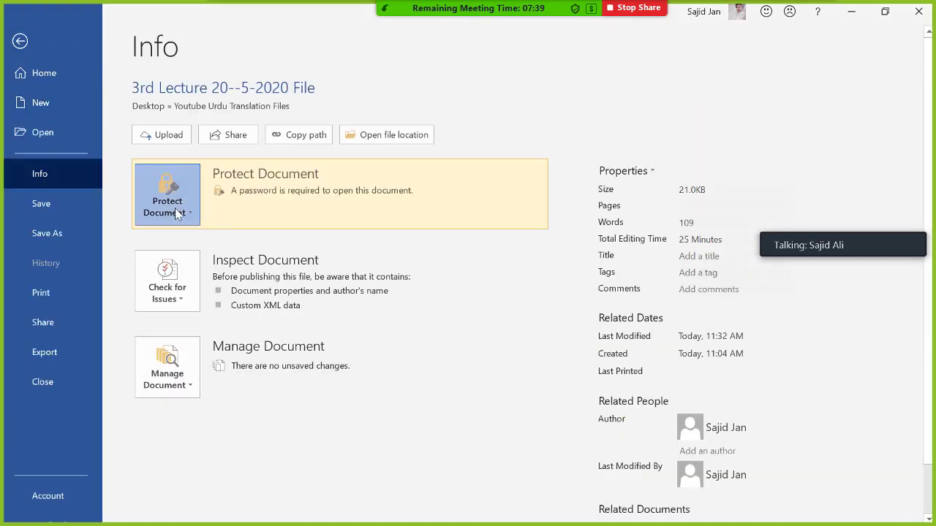
left_click(212, 290)
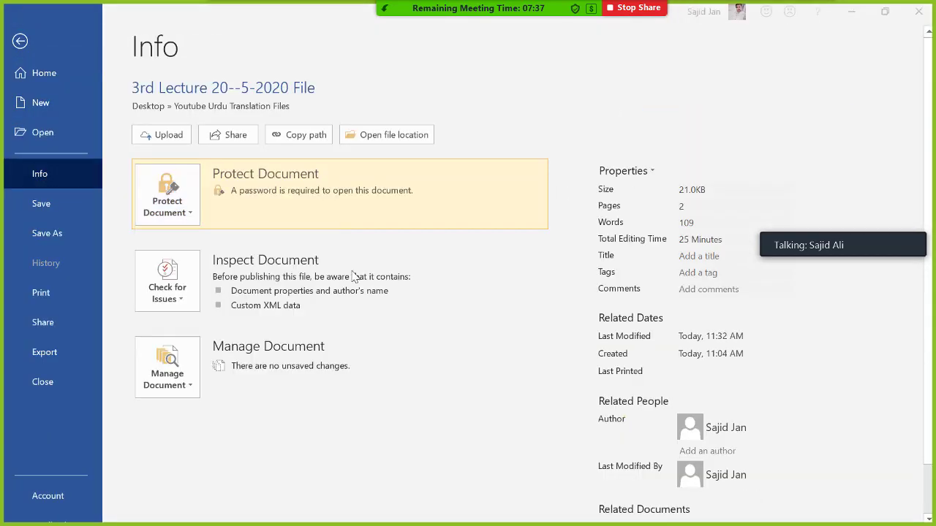
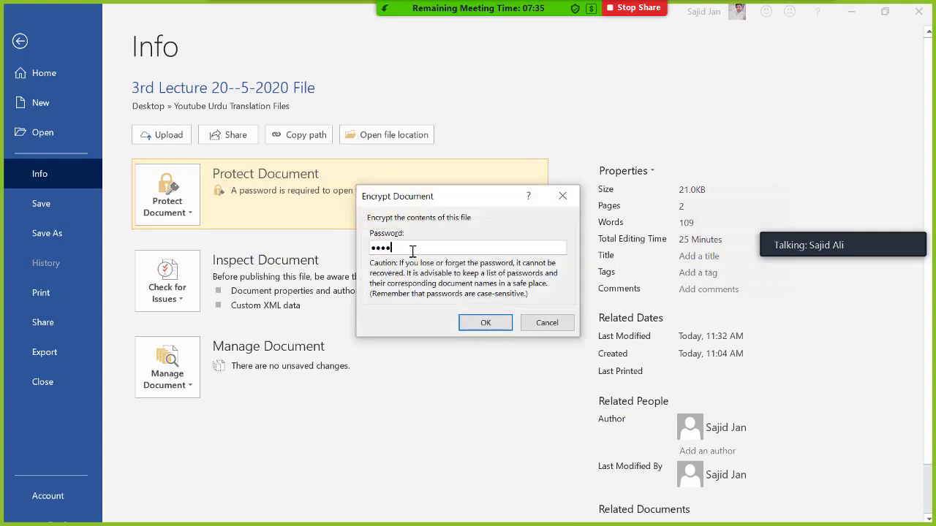
left_click(484, 322)
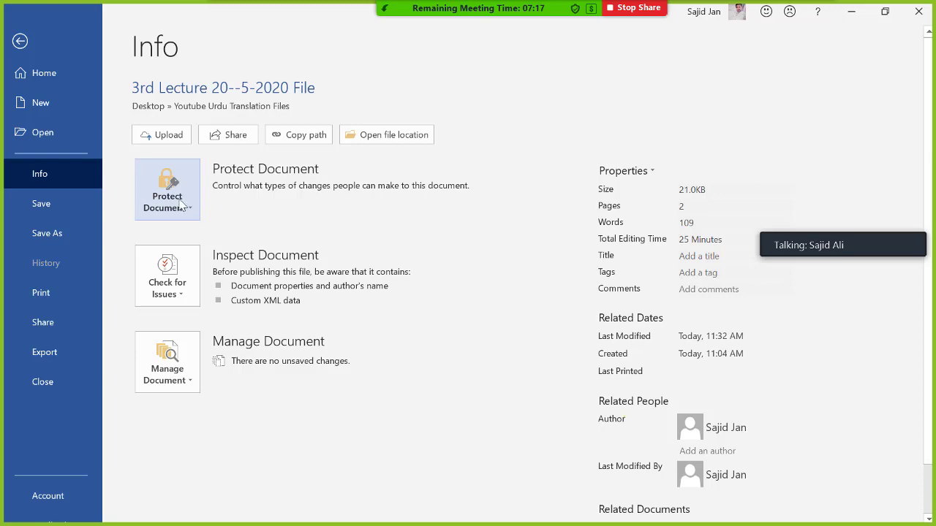
left_click(22, 41)
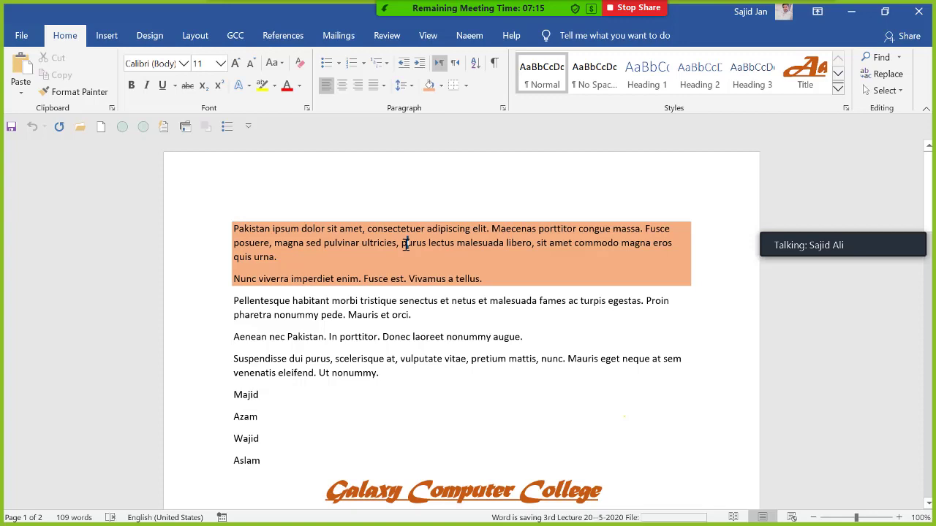
left_click(852, 12)
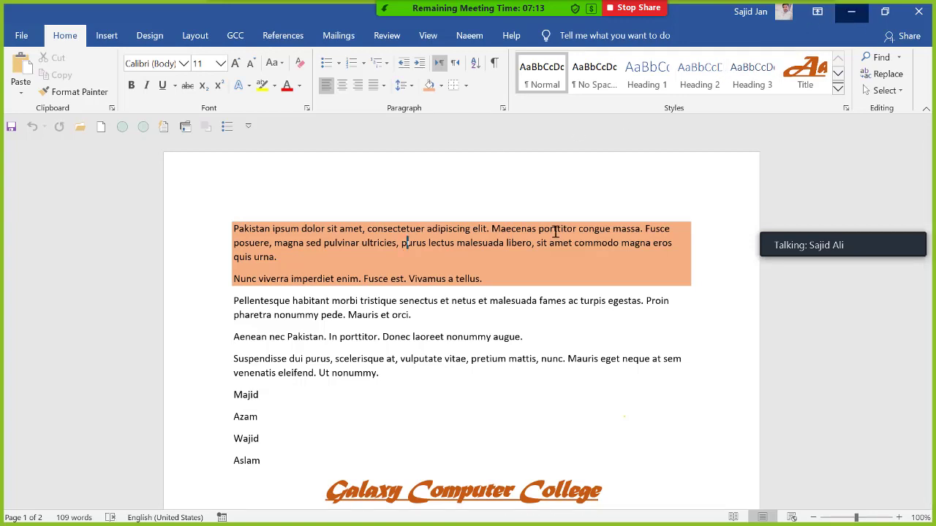
Step: Minimize Document2, close File Explorer, open pas from the desktop and bring it forward
left_click(848, 15)
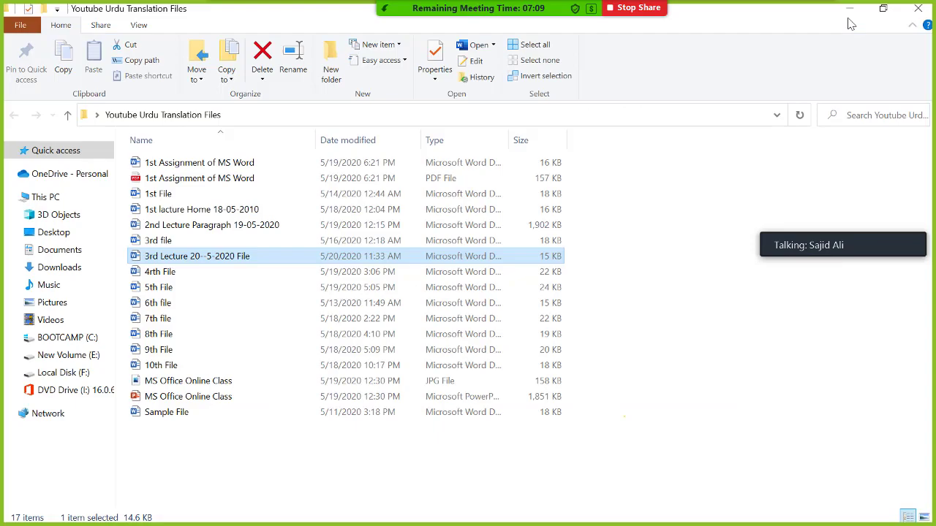
left_click(923, 15)
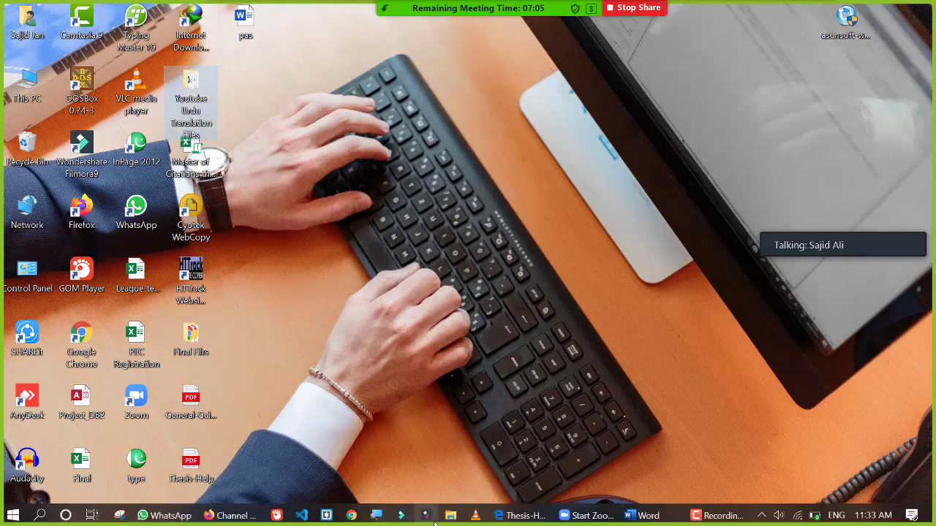
double_click(244, 33)
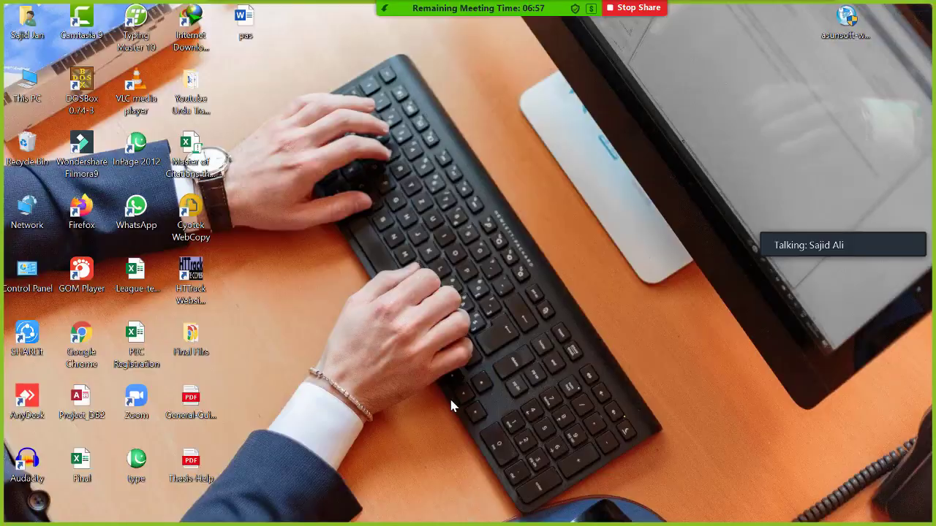
key("alt+Tab")
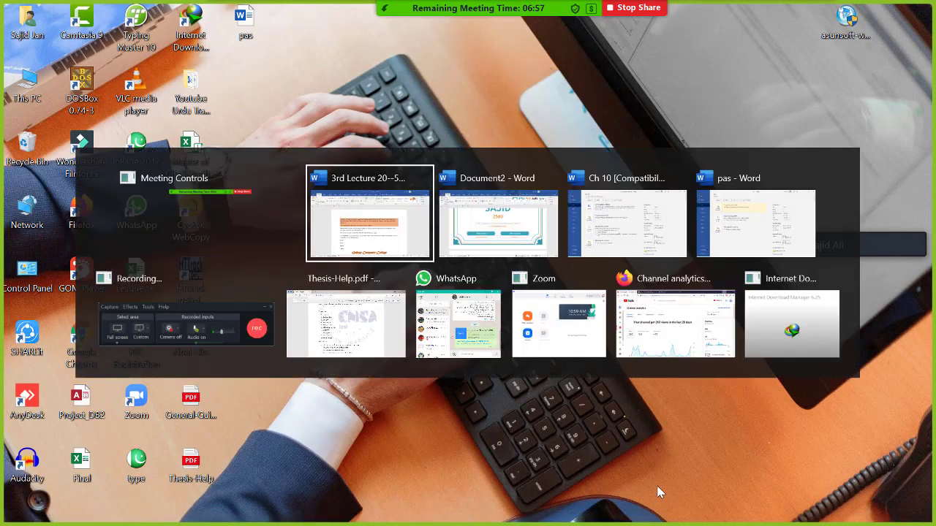
key("Tab")
key("Tab")
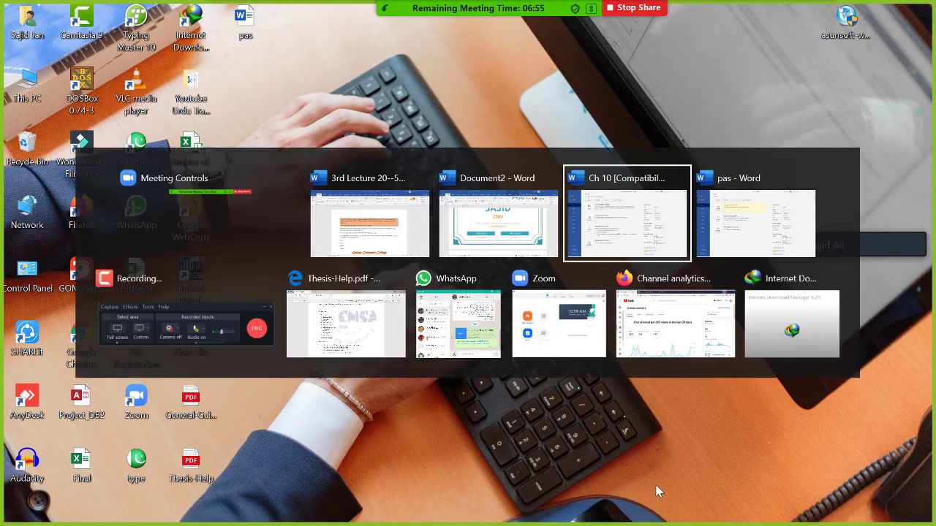
key("Tab")
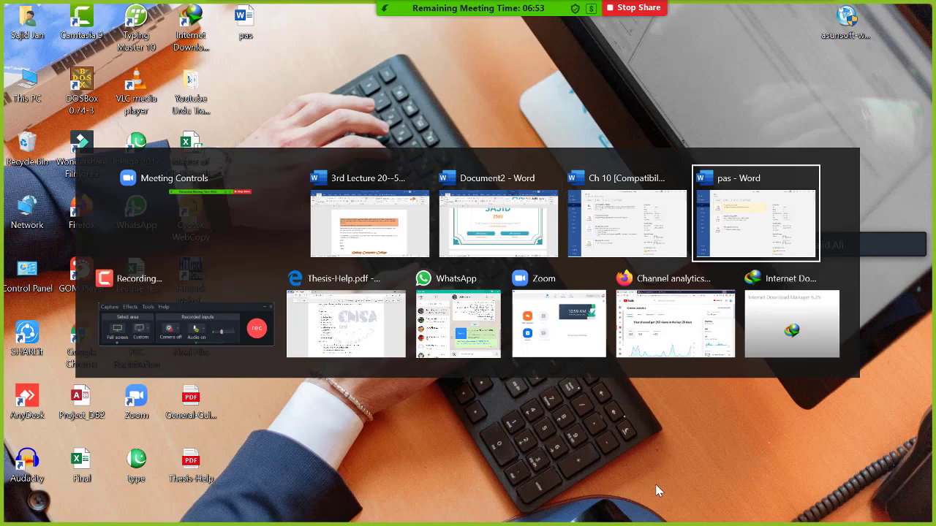
key("Escape")
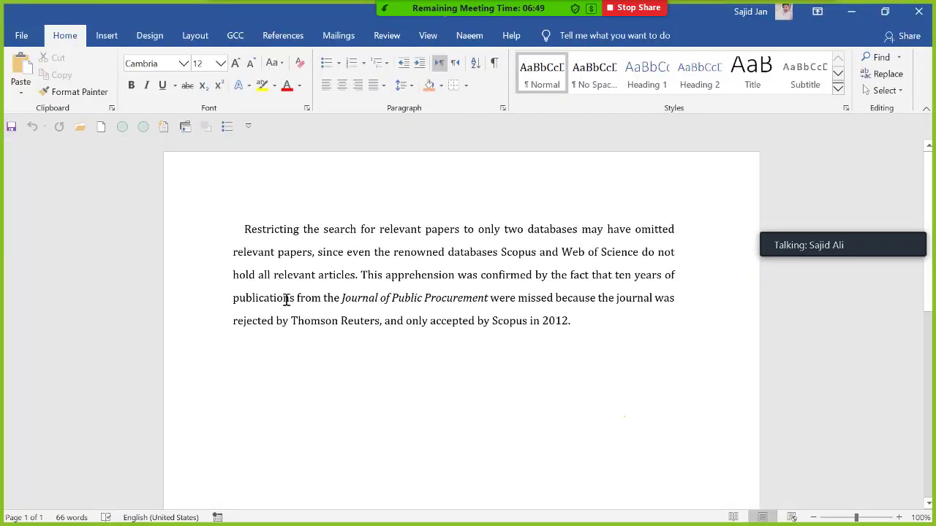
Step: Encrypt the pas document with a confirmed opening password, then close its window
left_click(21, 35)
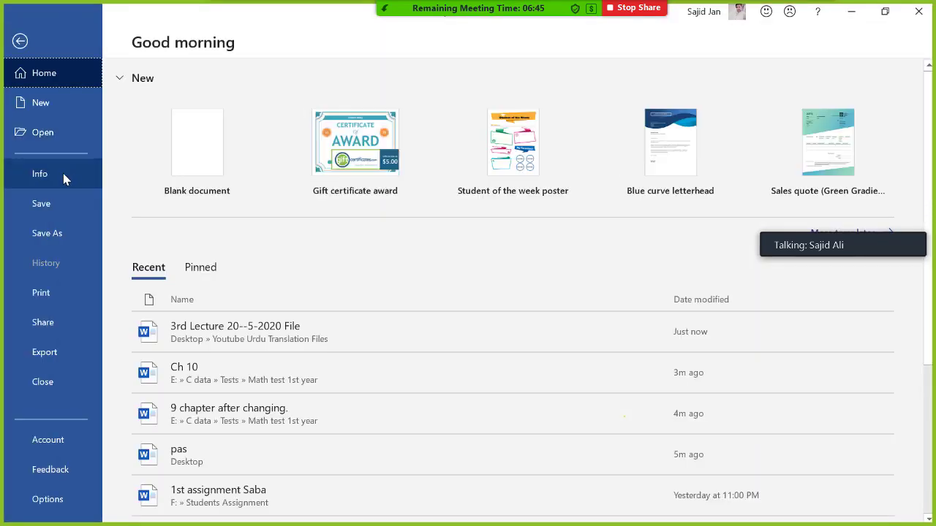
left_click(64, 177)
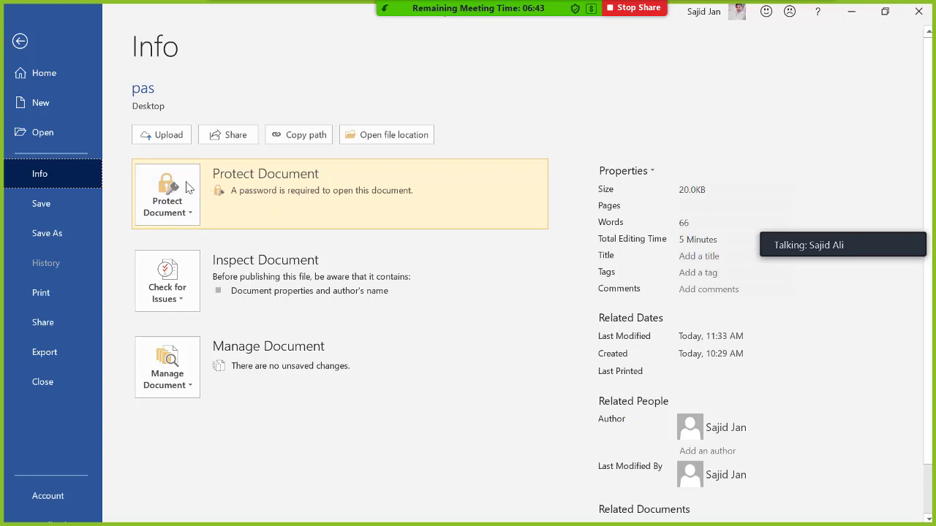
left_click(188, 213)
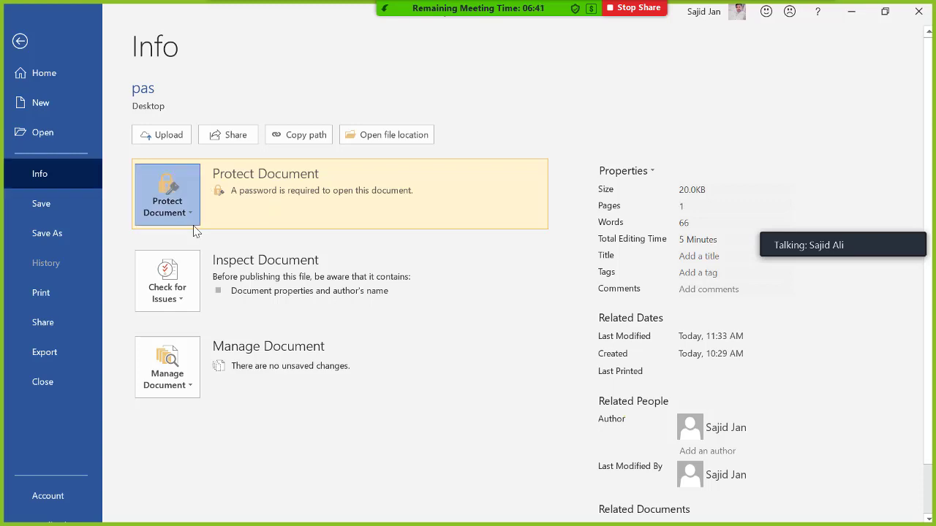
left_click(229, 295)
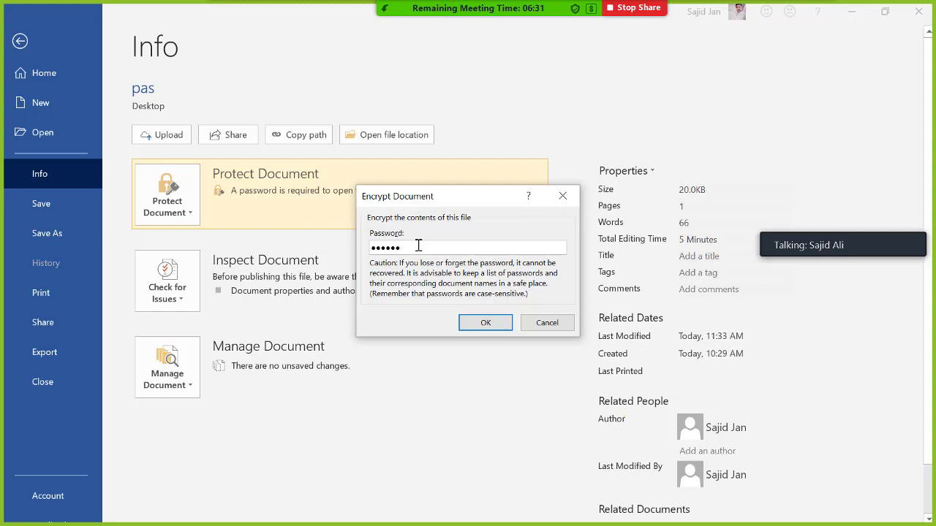
left_click(498, 328)
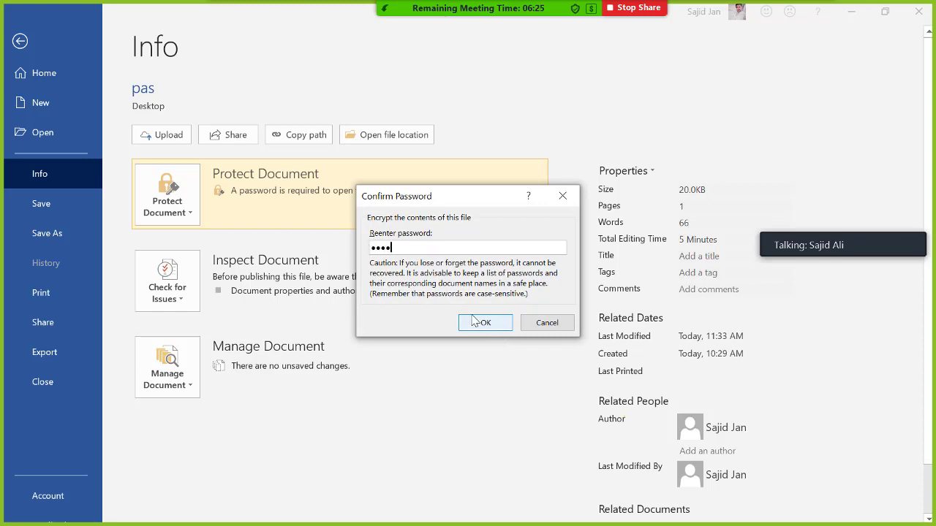
left_click(492, 326)
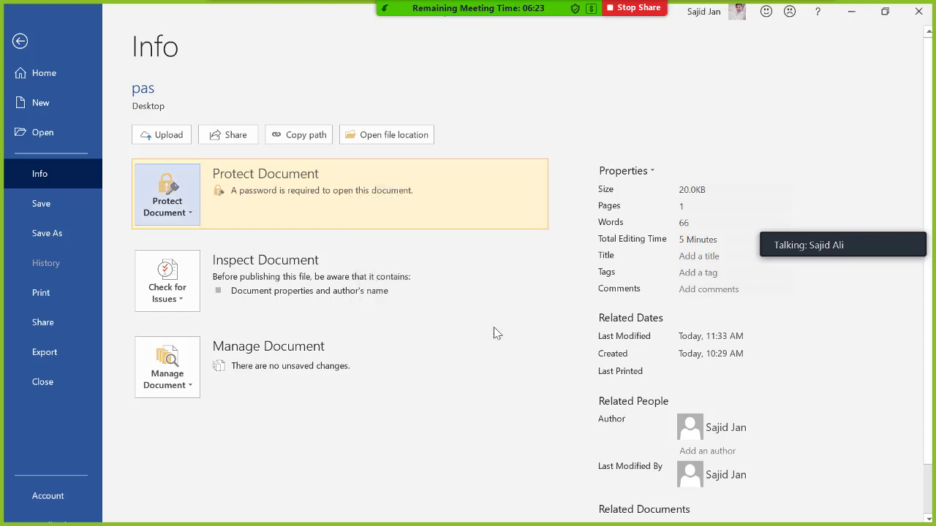
left_click(49, 212)
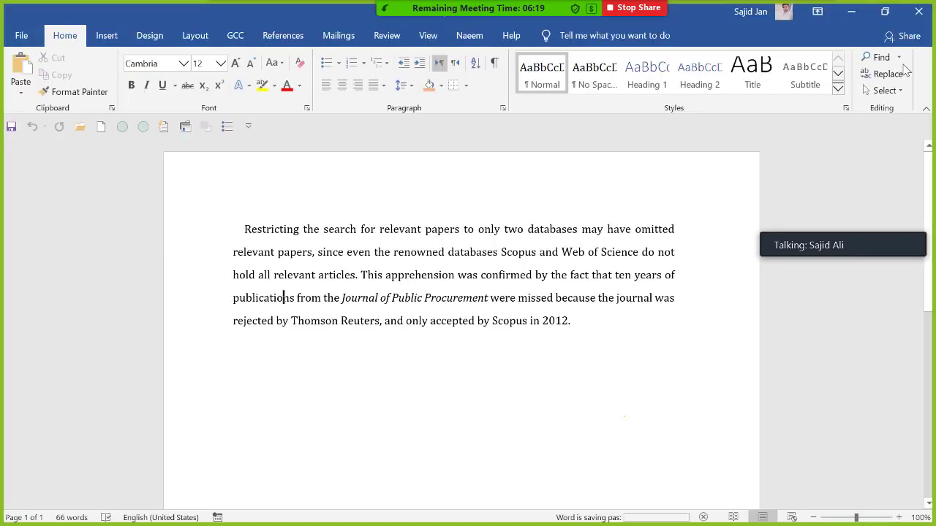
left_click(919, 12)
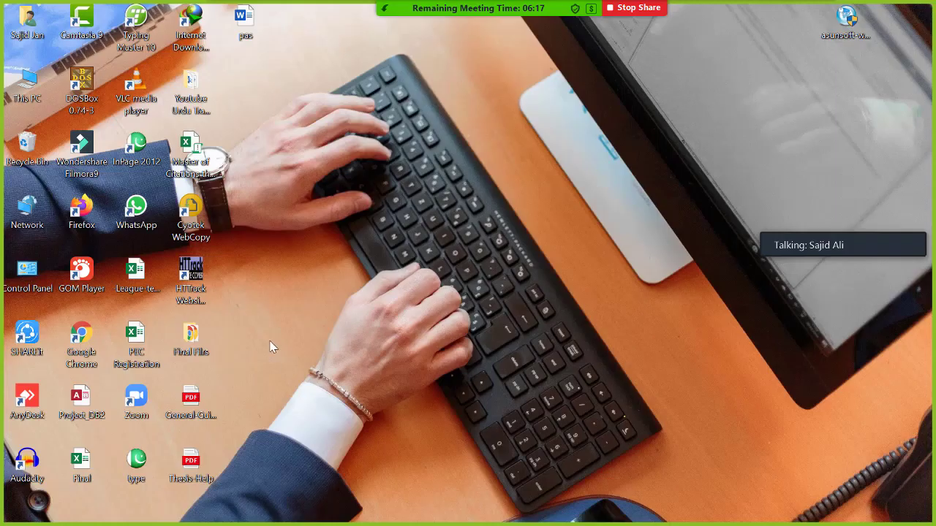
double_click(246, 29)
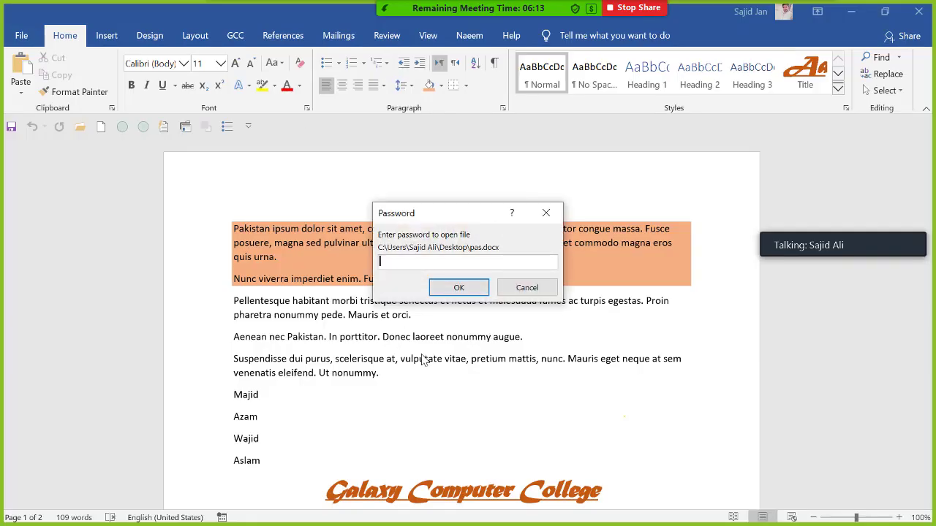
left_click(468, 288)
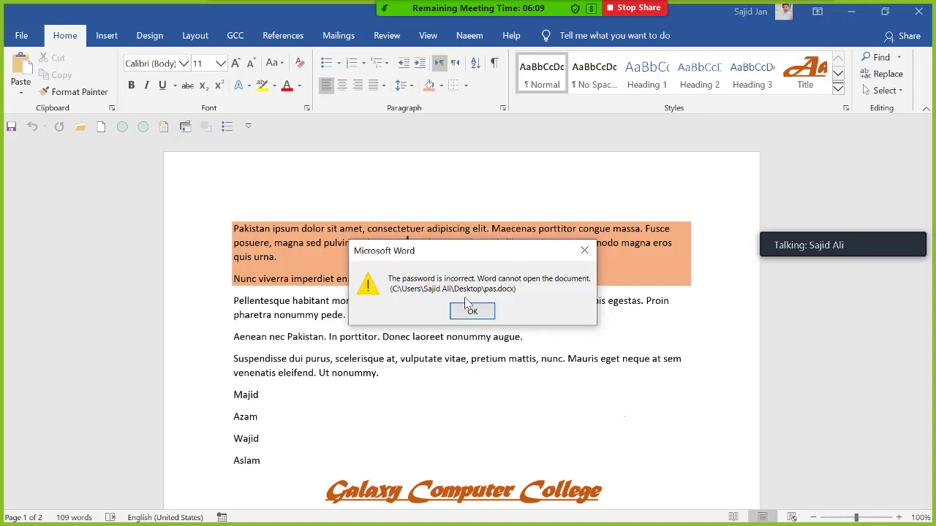
left_click(474, 313)
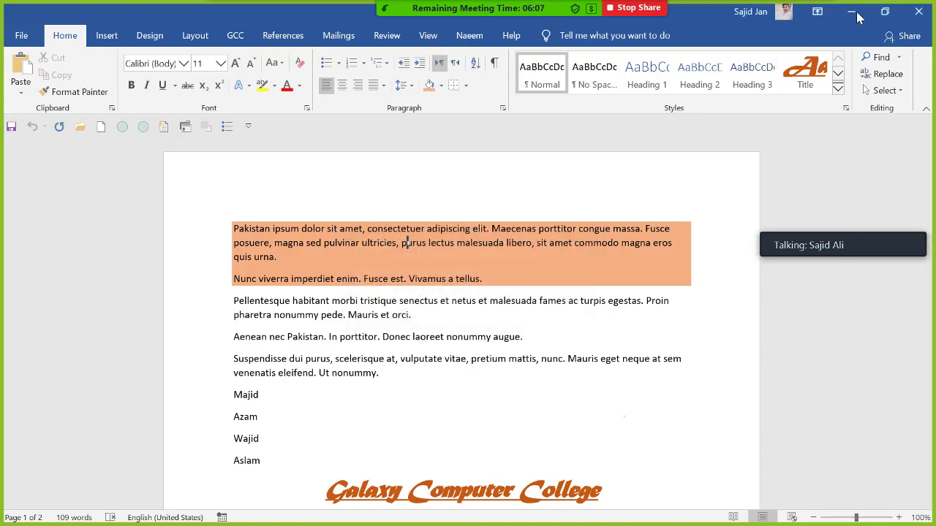
left_click(852, 12)
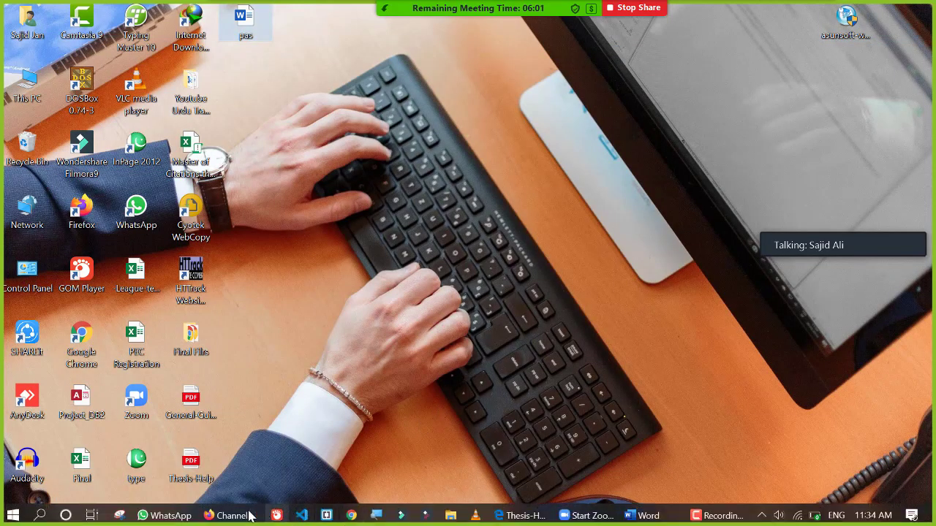
Step: Open the Asunsoft Word Password Clearer result from the Google results tab, then minimize Firefox
left_click(235, 517)
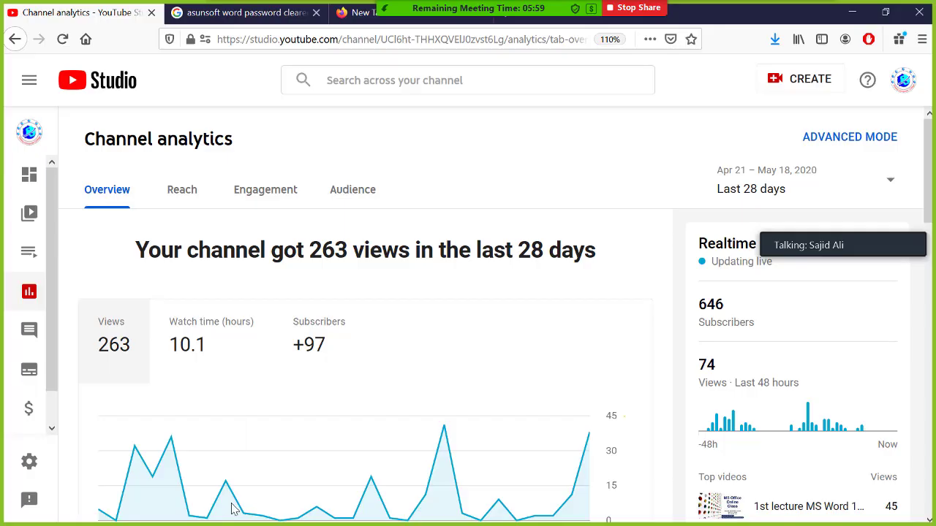
left_click(266, 15)
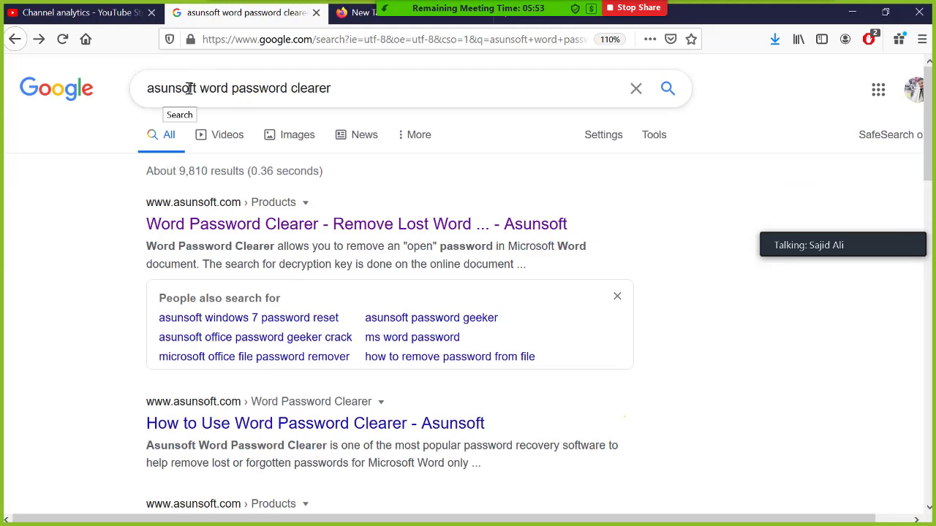
left_click(229, 87)
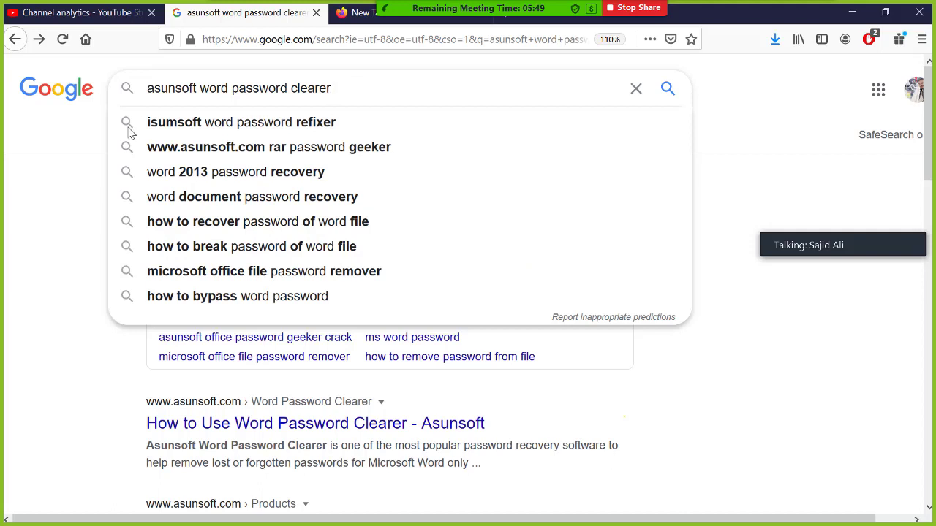
left_click(47, 201)
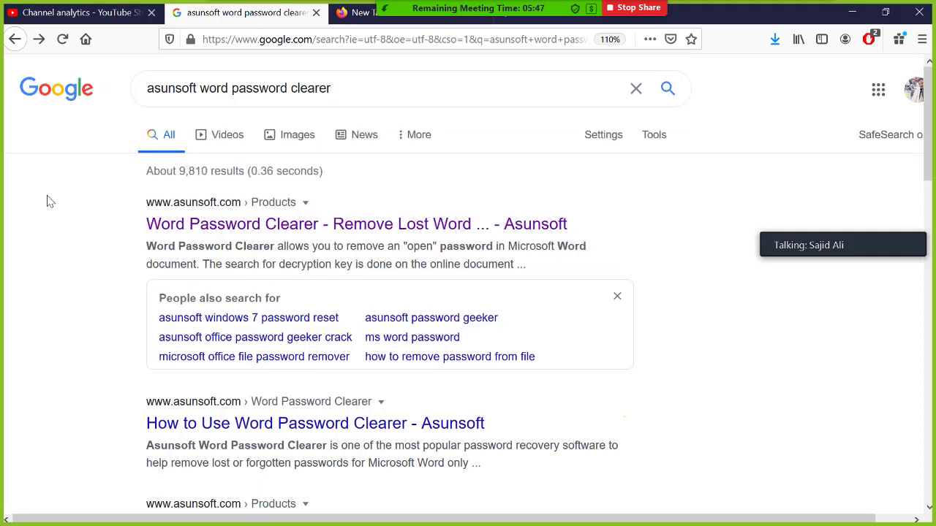
left_click(229, 225)
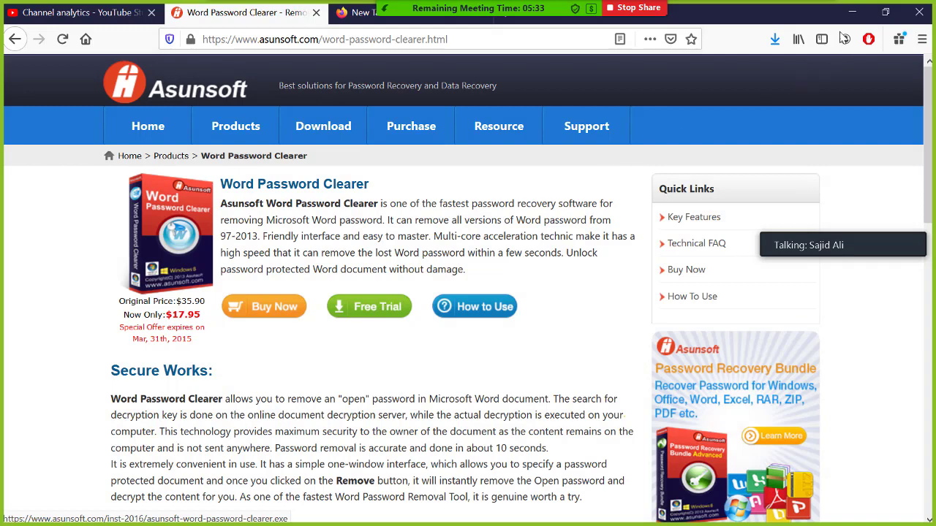
left_click(851, 12)
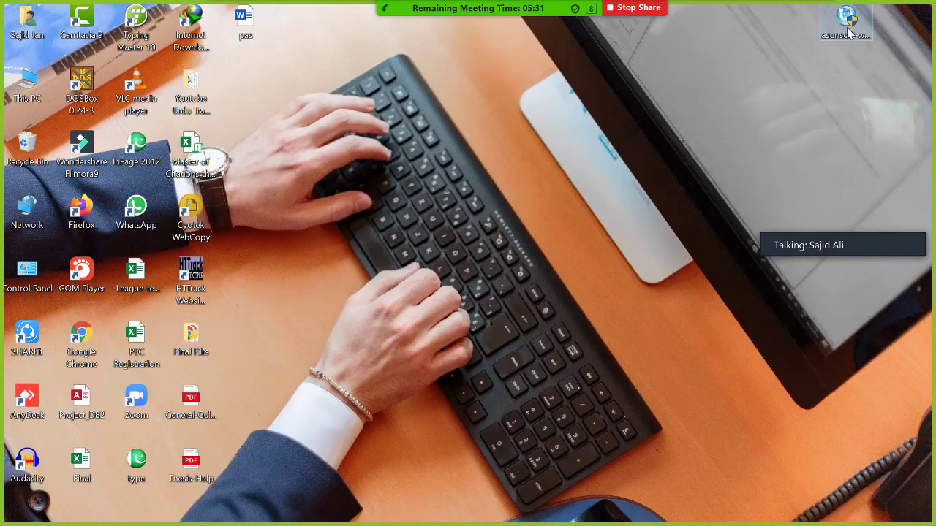
Step: Install Asunsoft Word Password Clearer 4.0 to the default folder, skipping launch and website options
left_click(847, 27)
left_click(417, 358)
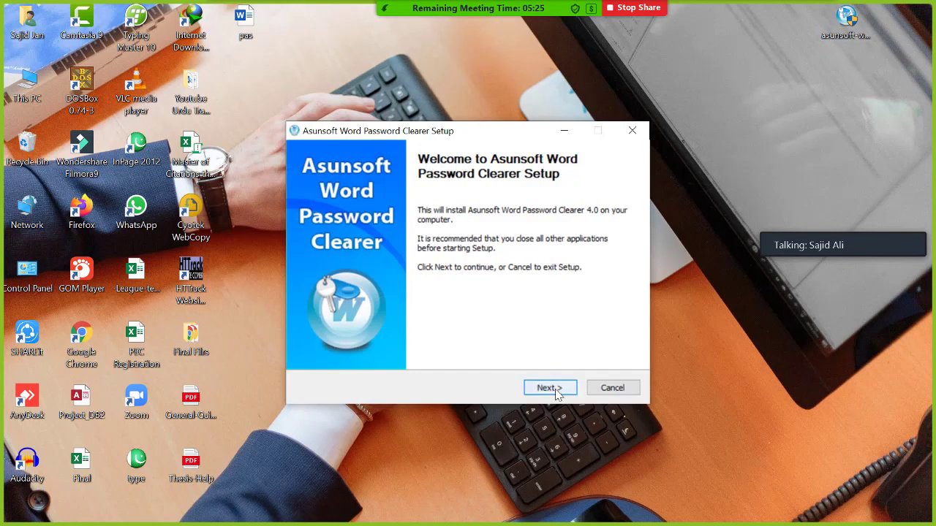
left_click(548, 389)
left_click(548, 387)
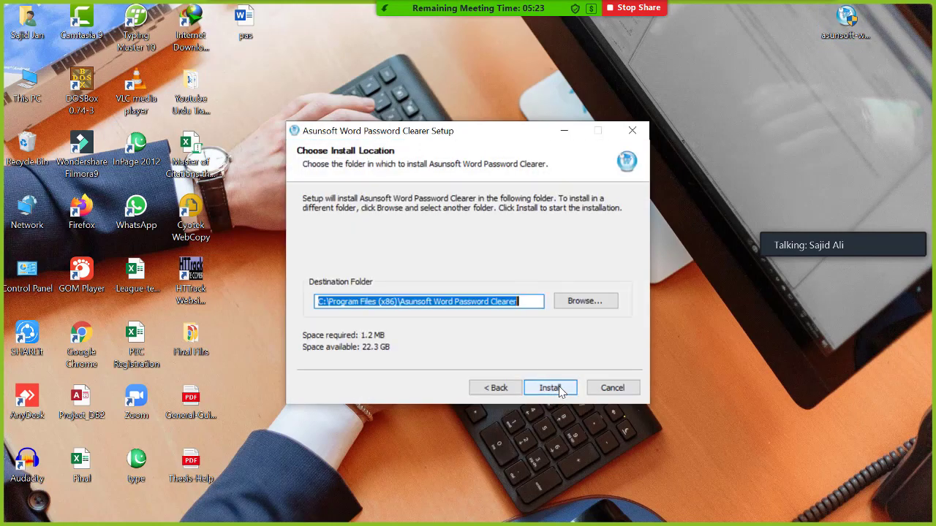
left_click(560, 389)
left_click(559, 388)
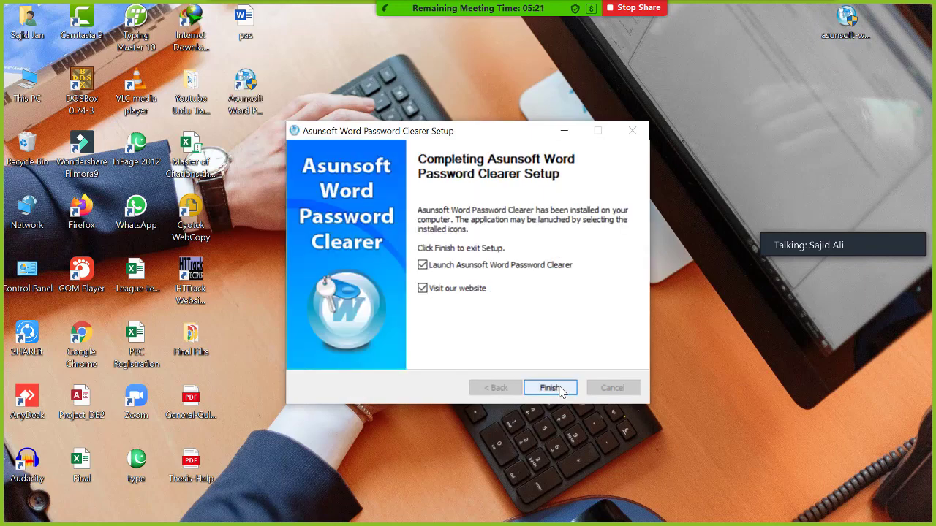
left_click(468, 290)
left_click(467, 268)
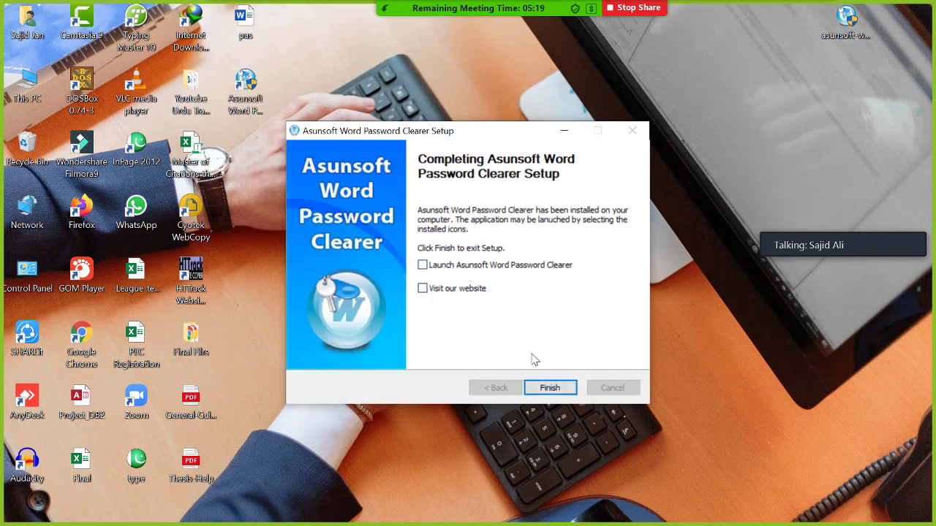
left_click(552, 388)
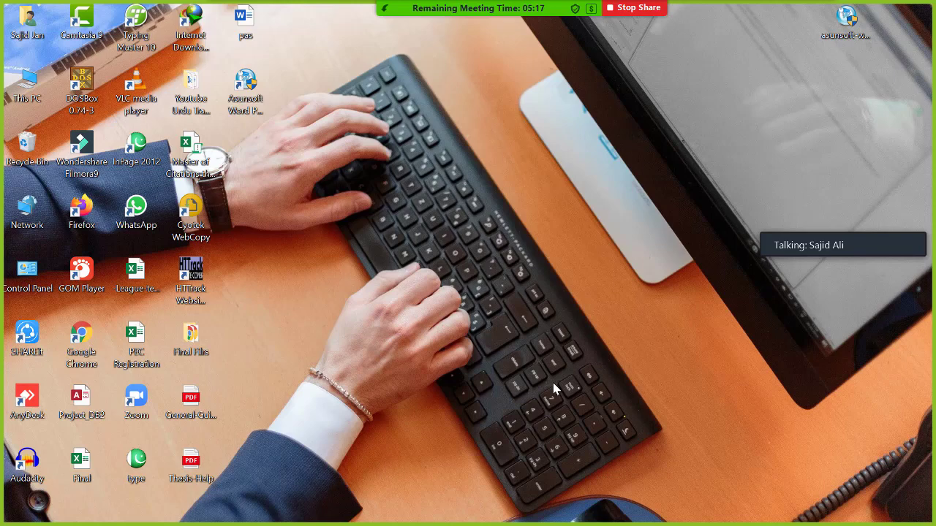
Step: Launch Asunsoft Word Password Clearer and browse the Desktop folder for a file, then cancel
left_click(239, 89)
double_click(240, 88)
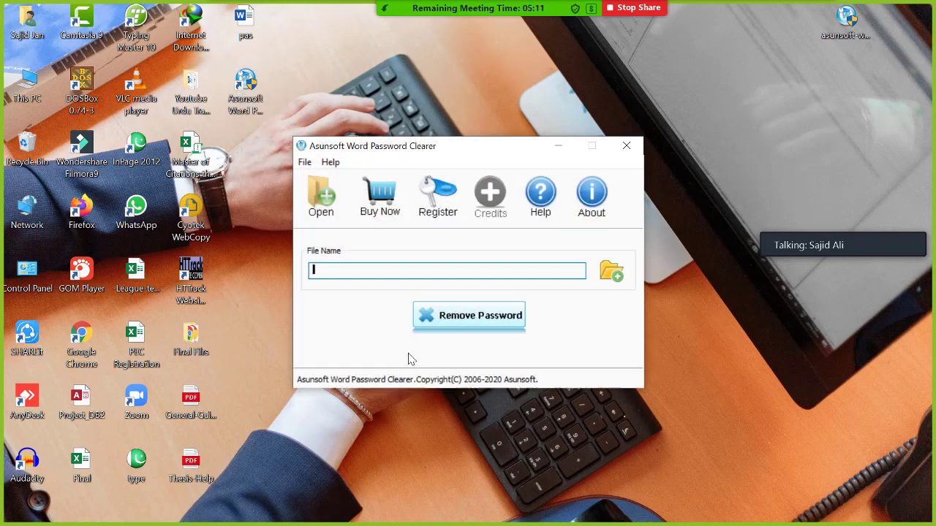
left_click(325, 200)
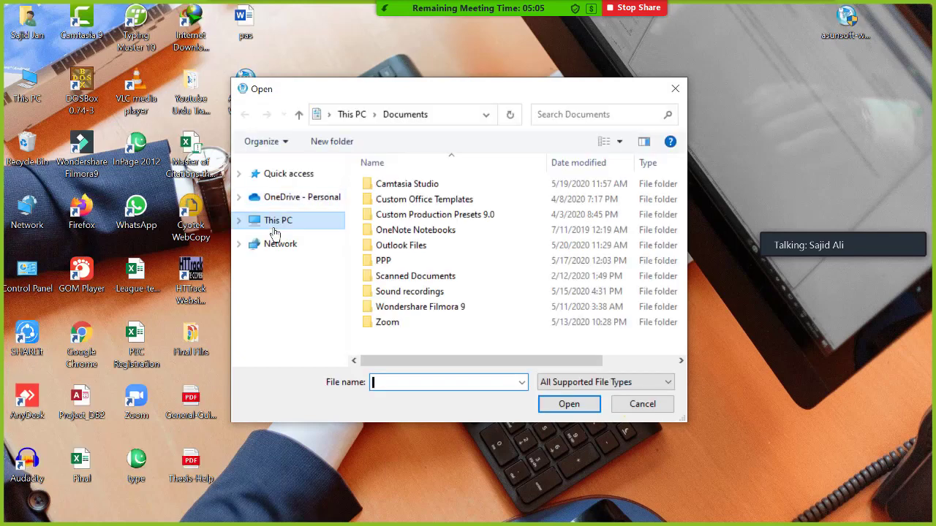
left_click(289, 204)
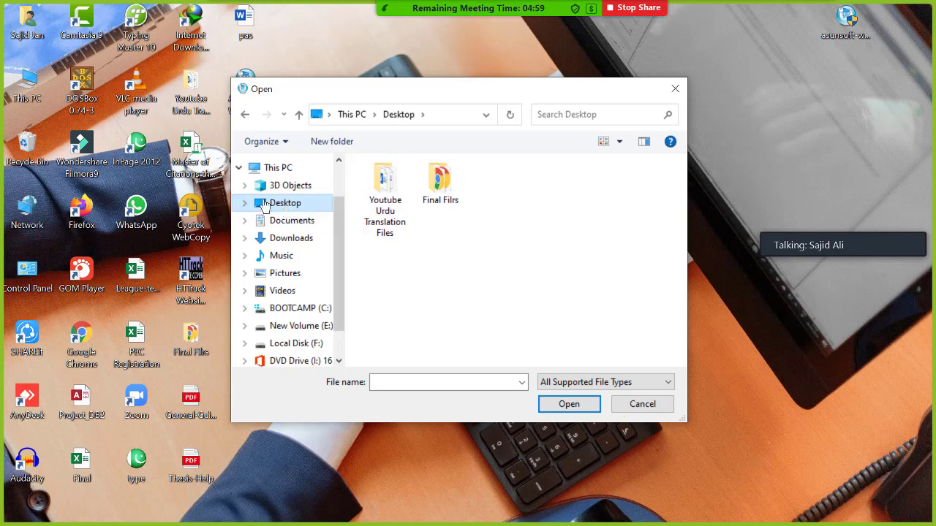
left_click(245, 204)
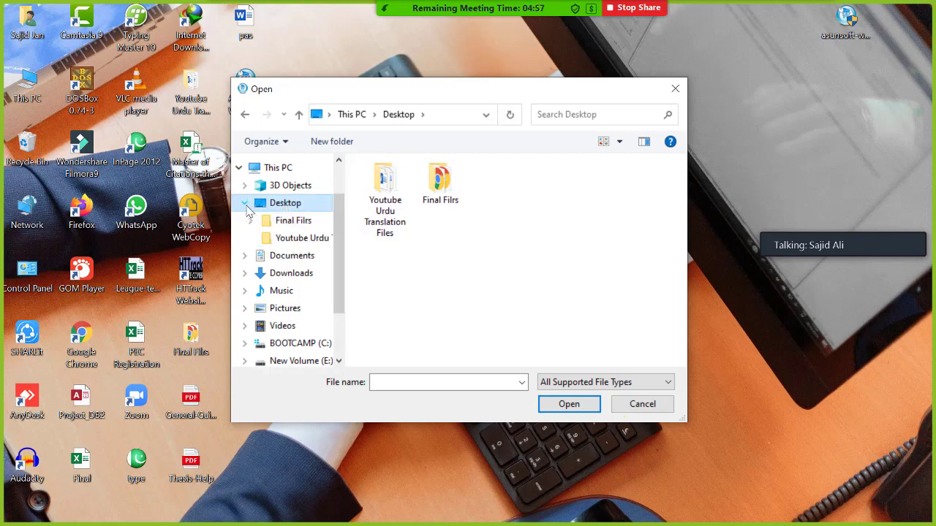
left_click(245, 205)
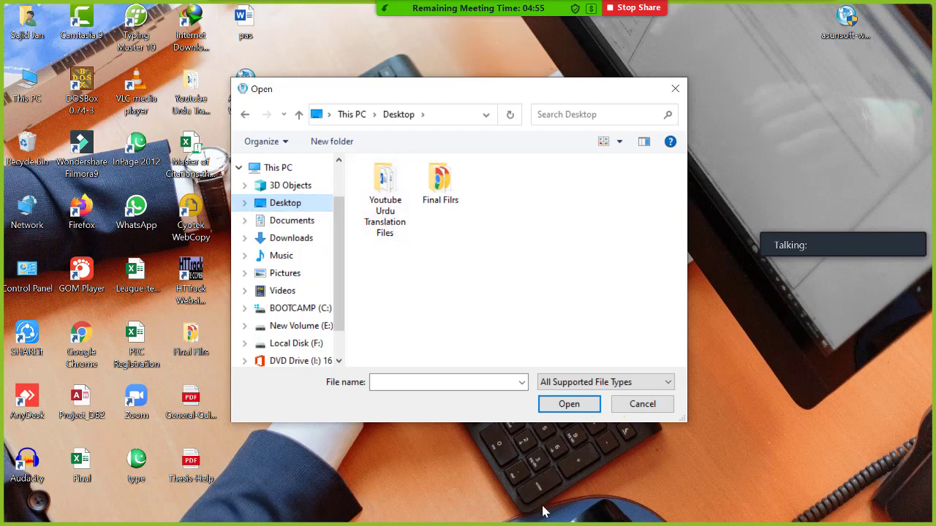
left_click(639, 404)
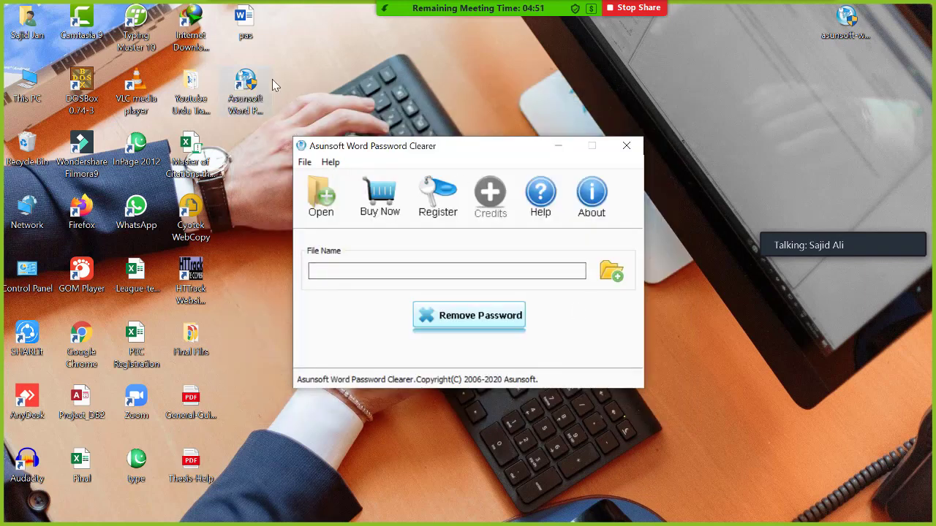
Step: Drag the pas document onto the File Name field, browse Desktop again, and cancel
mouse_move(256, 28)
left_mouse_down()
mouse_move(345, 272)
mouse_move(409, 272)
left_mouse_up()
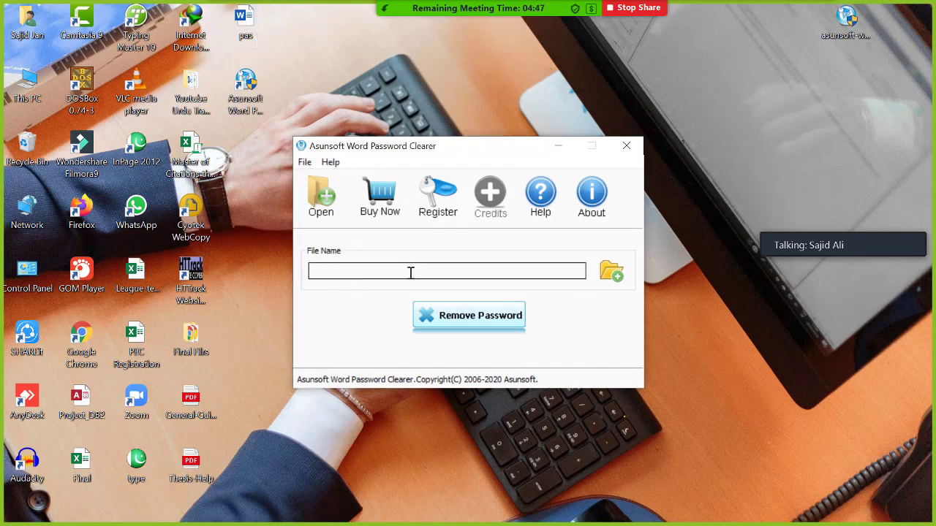
left_click(616, 275)
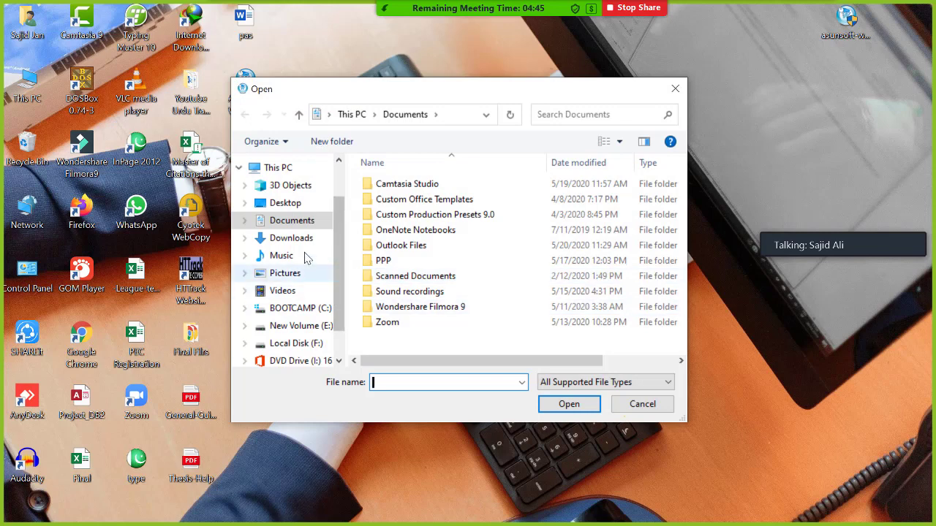
left_click(286, 203)
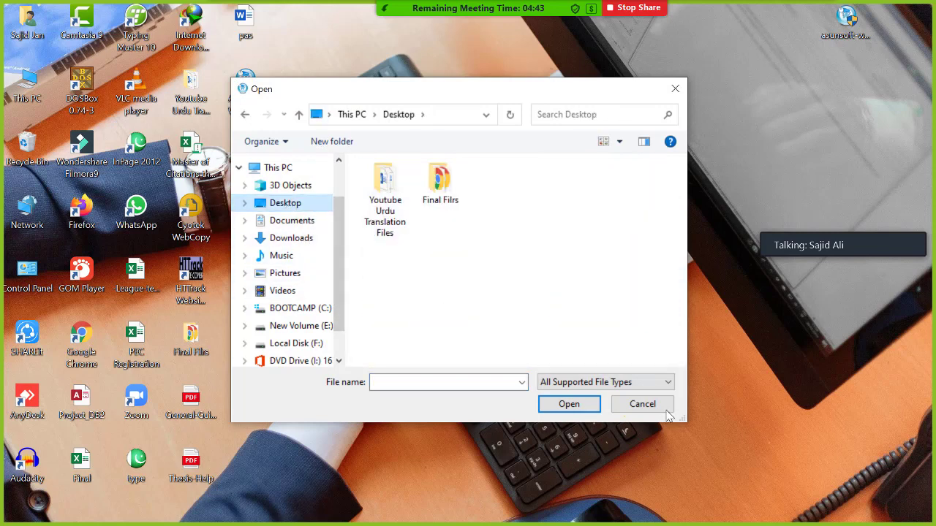
left_click(642, 404)
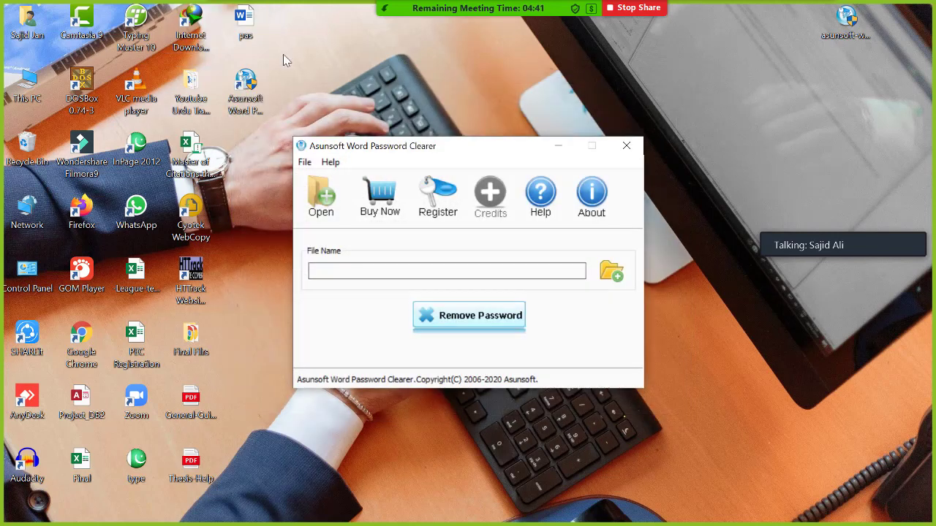